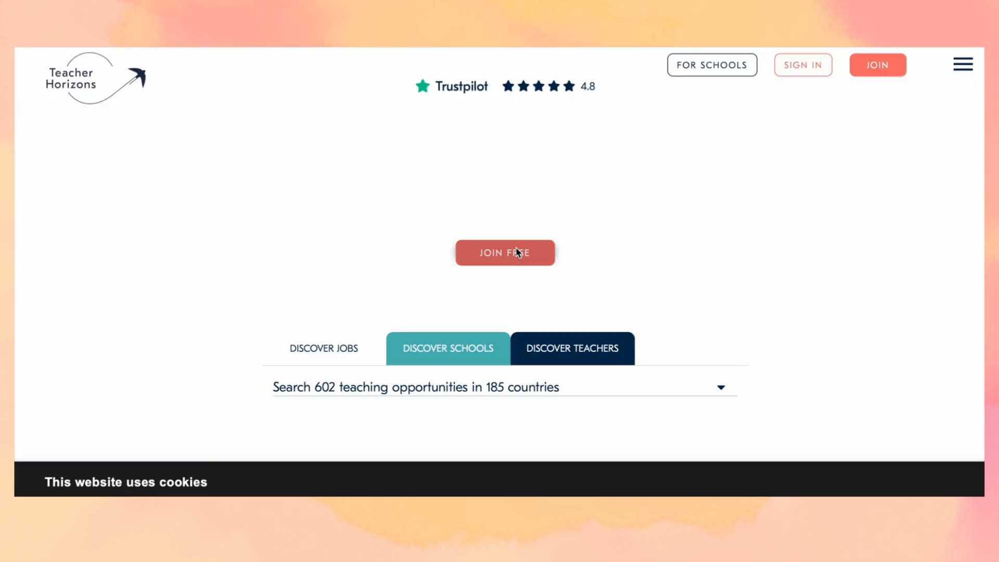
- Open the free sign-up form and enter the user's first and last name
{"action": "left_click", "coordinate": [517, 252]}
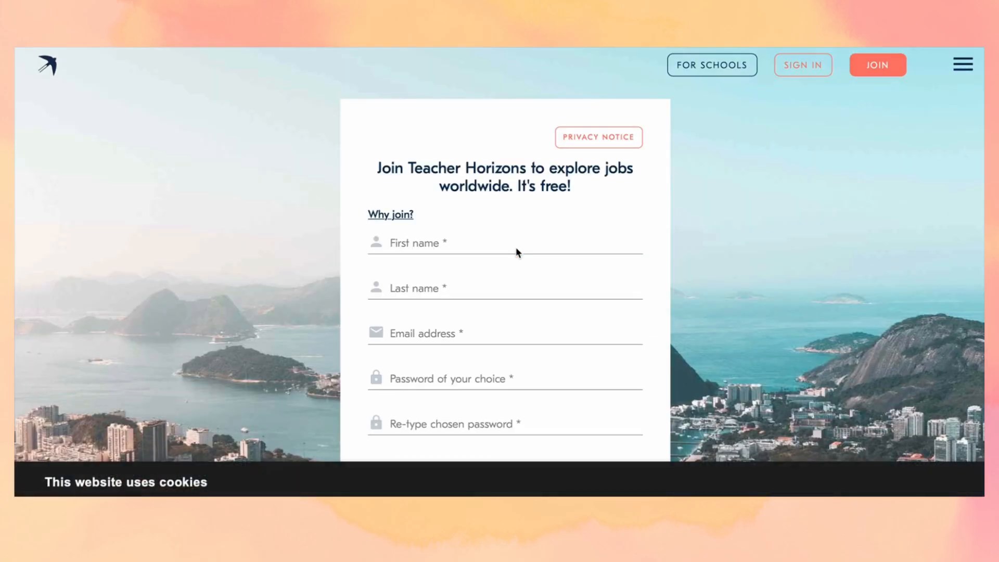
{"action": "scroll", "coordinate": [522, 223], "scroll_direction": "down", "scroll_amount": 1}
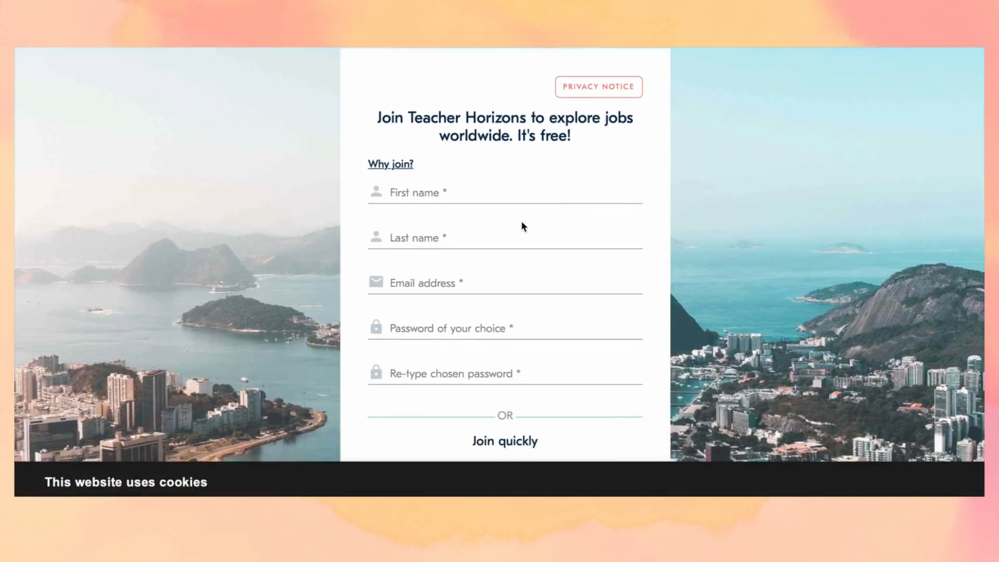
{"action": "left_click", "coordinate": [472, 192]}
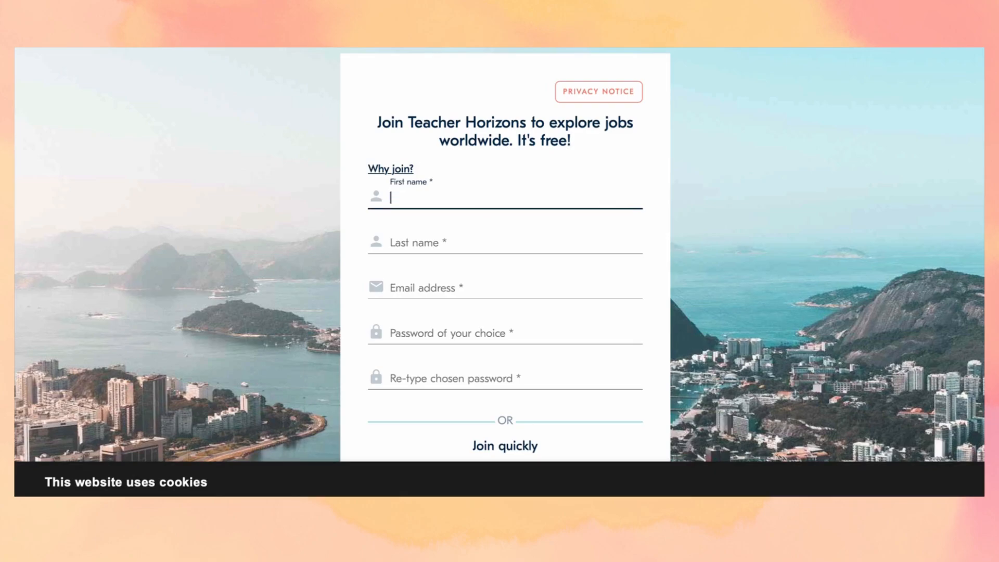
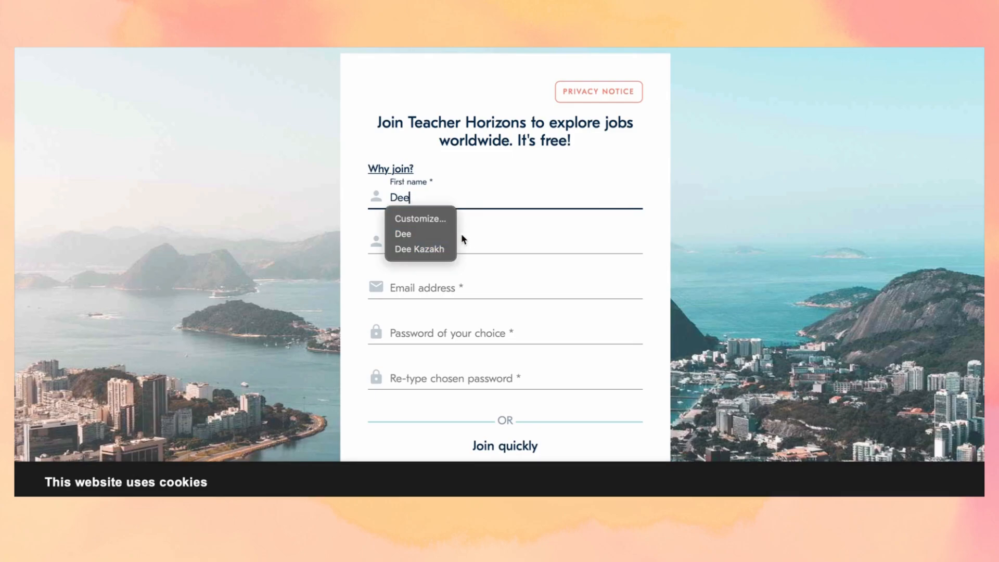
{"action": "left_click", "coordinate": [476, 239]}
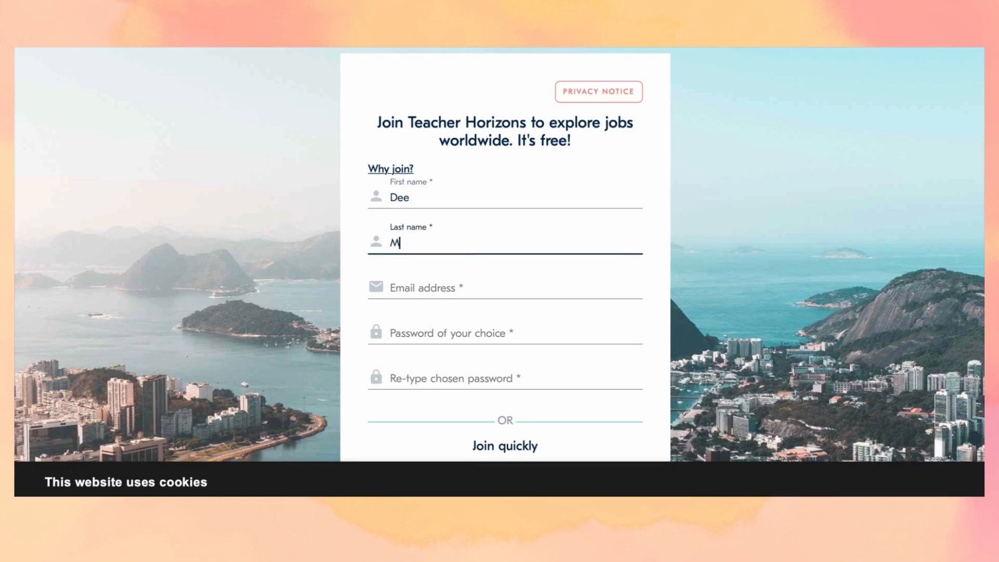
- Fill in a Hide My Email relay address and a generated strong password
{"action": "left_click", "coordinate": [420, 292]}
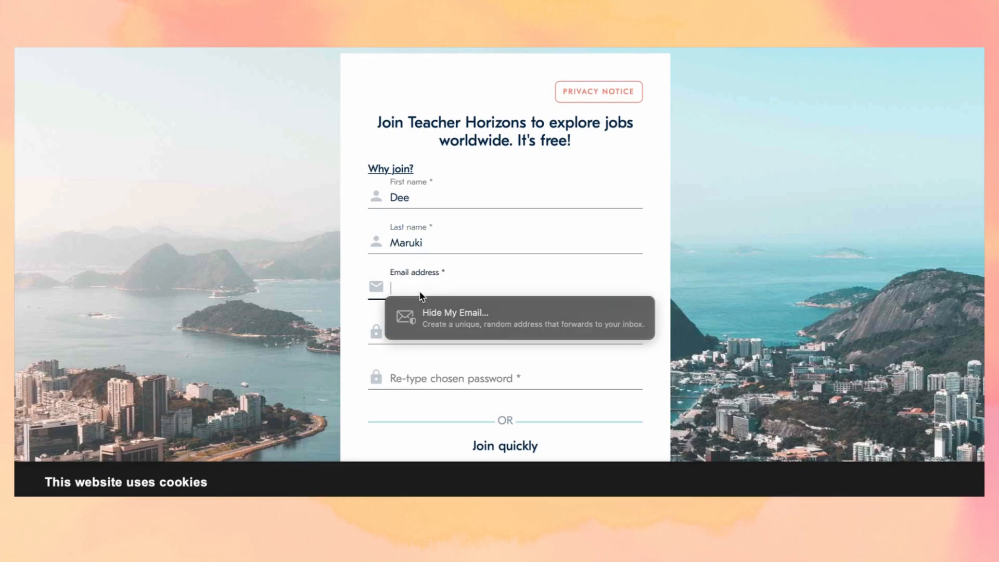
{"action": "left_click", "coordinate": [426, 322]}
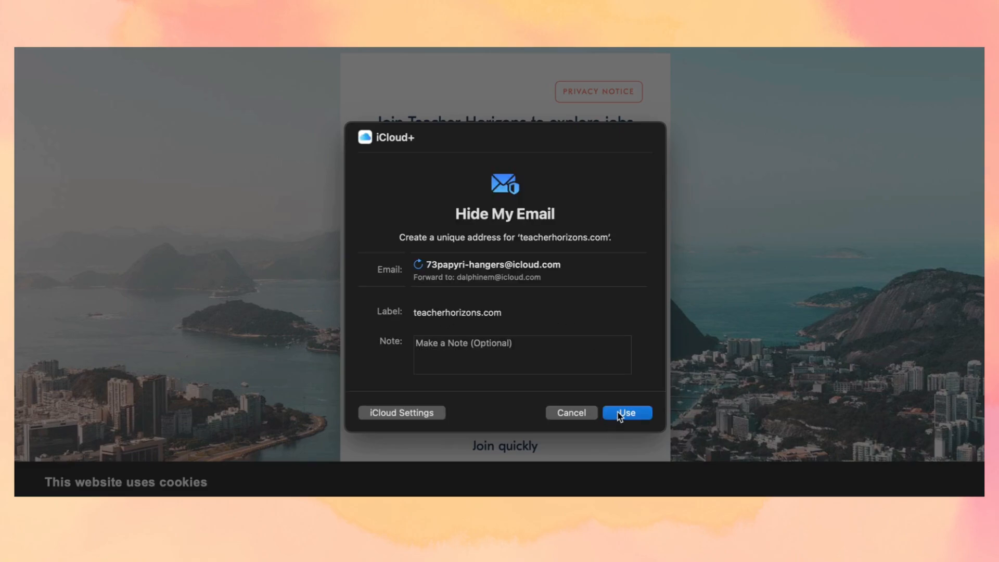
{"action": "left_click", "coordinate": [618, 411]}
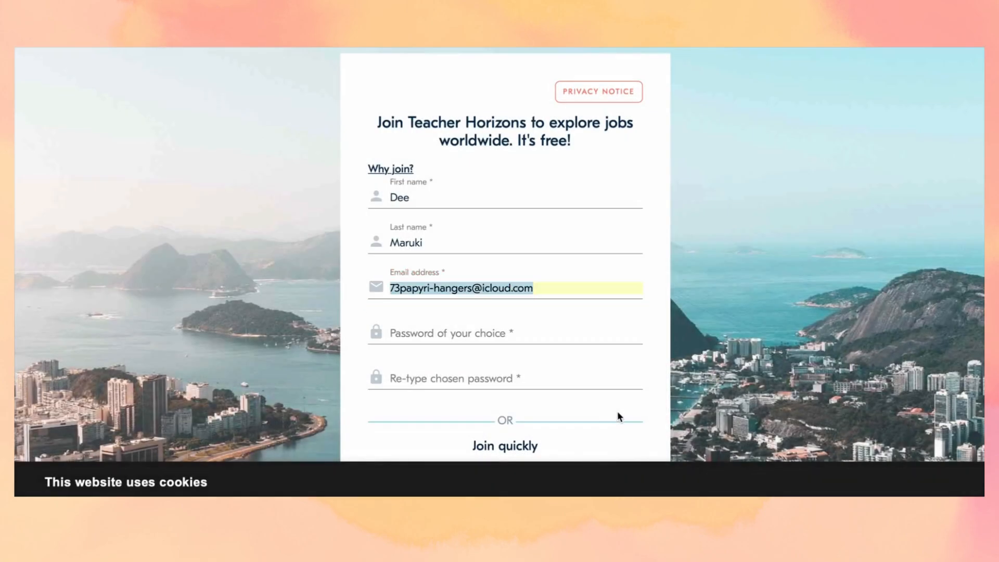
{"action": "left_click", "coordinate": [507, 338]}
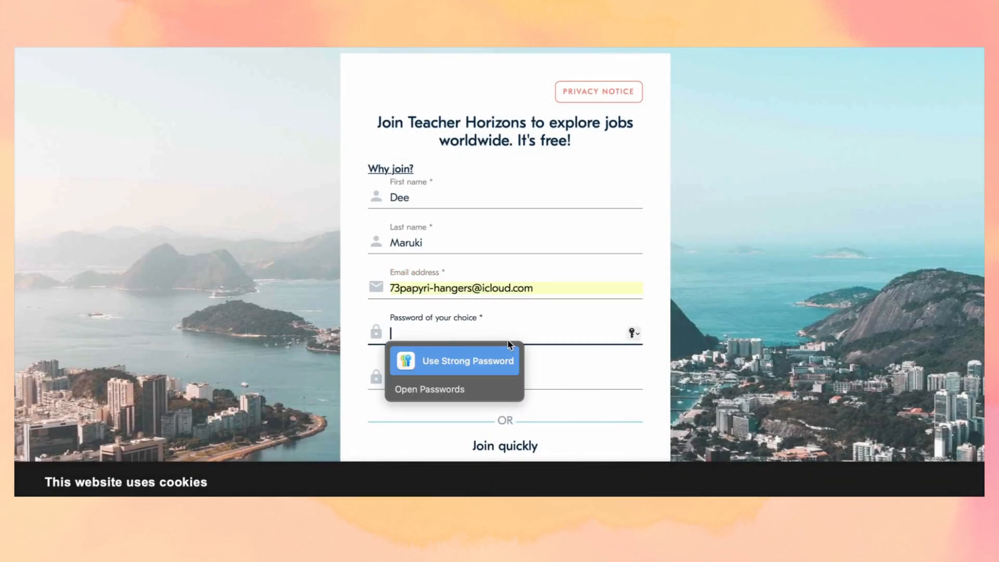
{"action": "left_click", "coordinate": [489, 362]}
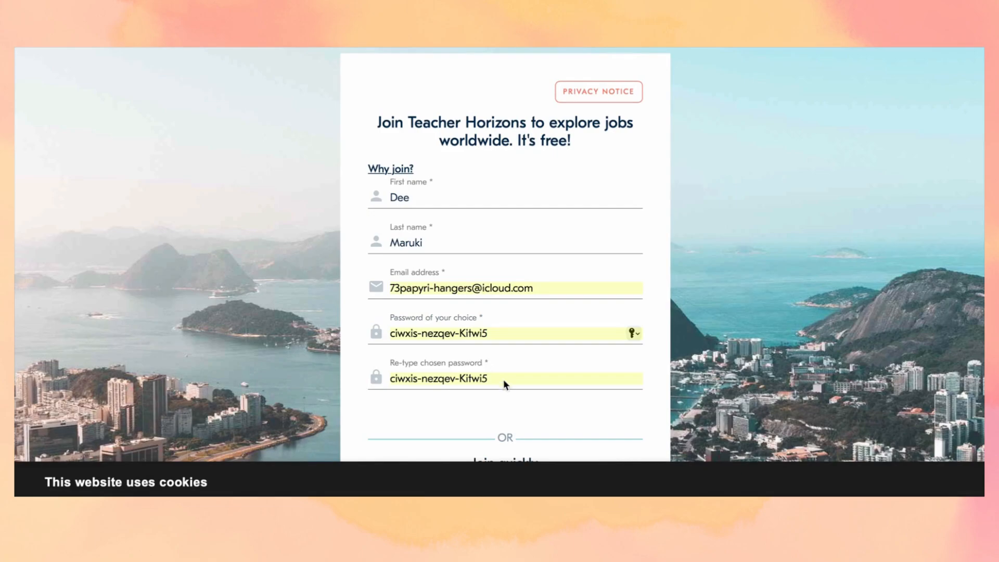
- Accept the terms and Privacy Policy, tick Remember me, and submit the sign-up
{"action": "scroll", "coordinate": [506, 382], "scroll_direction": "down", "scroll_amount": 2}
{"action": "scroll", "coordinate": [507, 382], "scroll_direction": "down", "scroll_amount": 2}
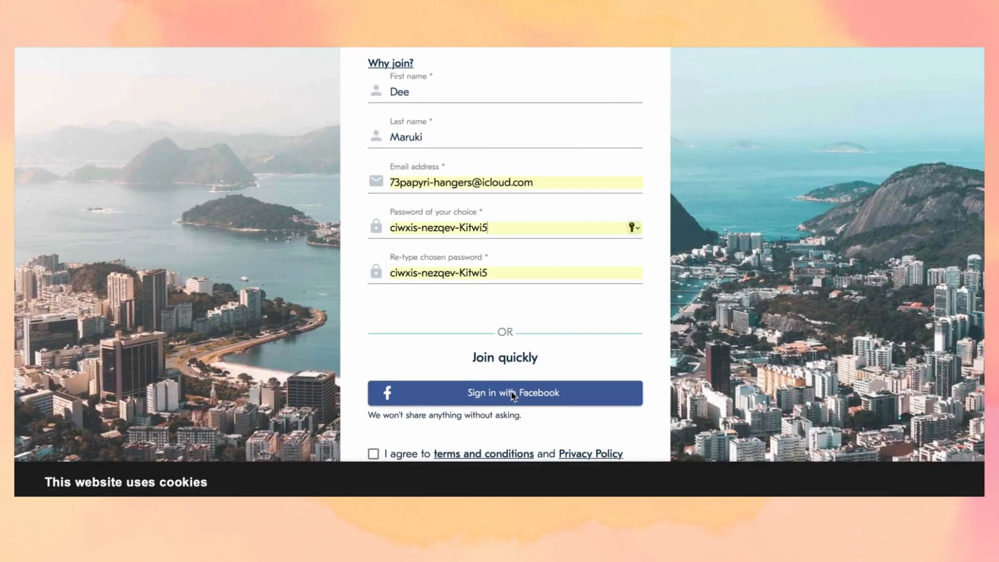
{"action": "scroll", "coordinate": [527, 361], "scroll_direction": "down", "scroll_amount": 3}
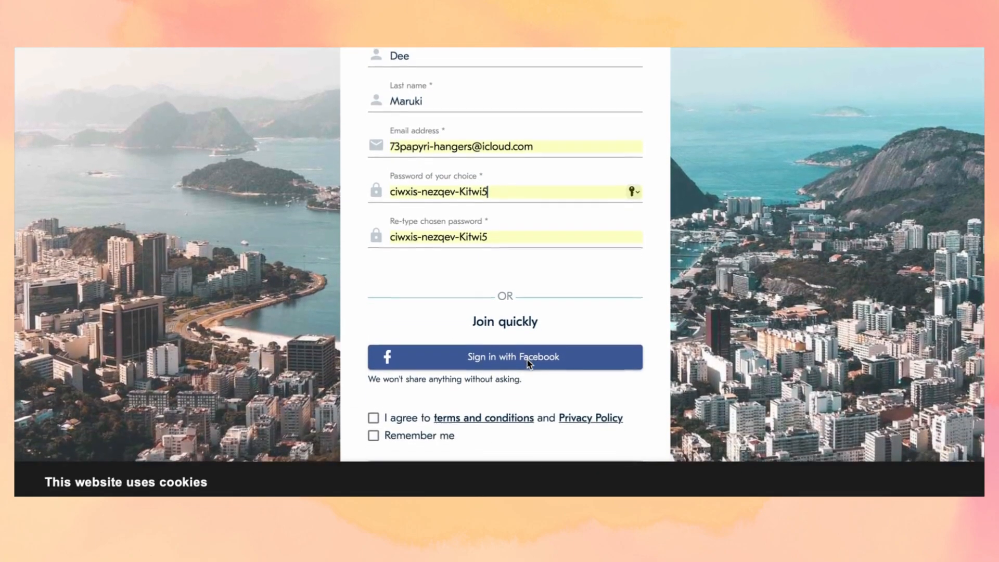
{"action": "scroll", "coordinate": [527, 360], "scroll_direction": "down", "scroll_amount": 2}
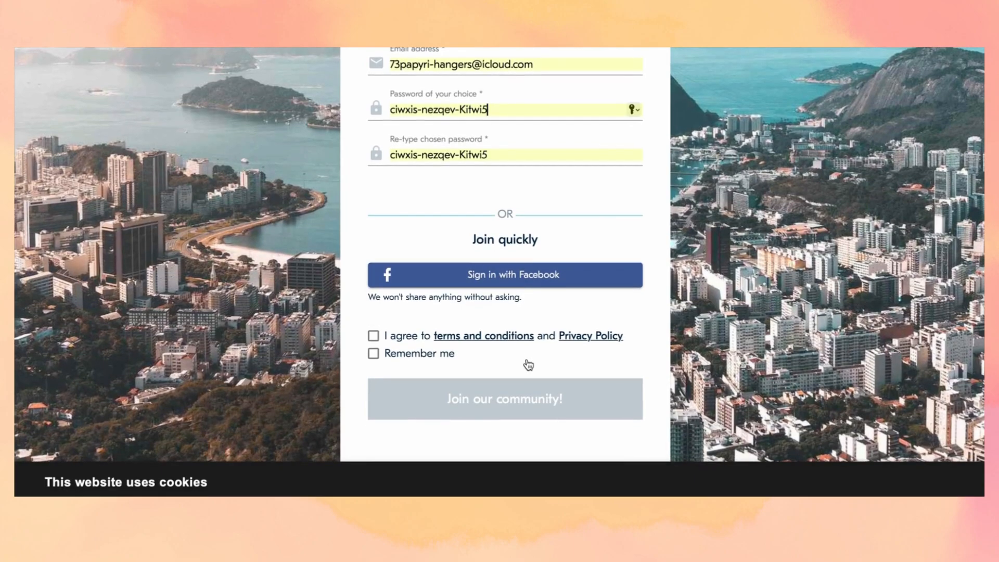
{"action": "left_click", "coordinate": [374, 336]}
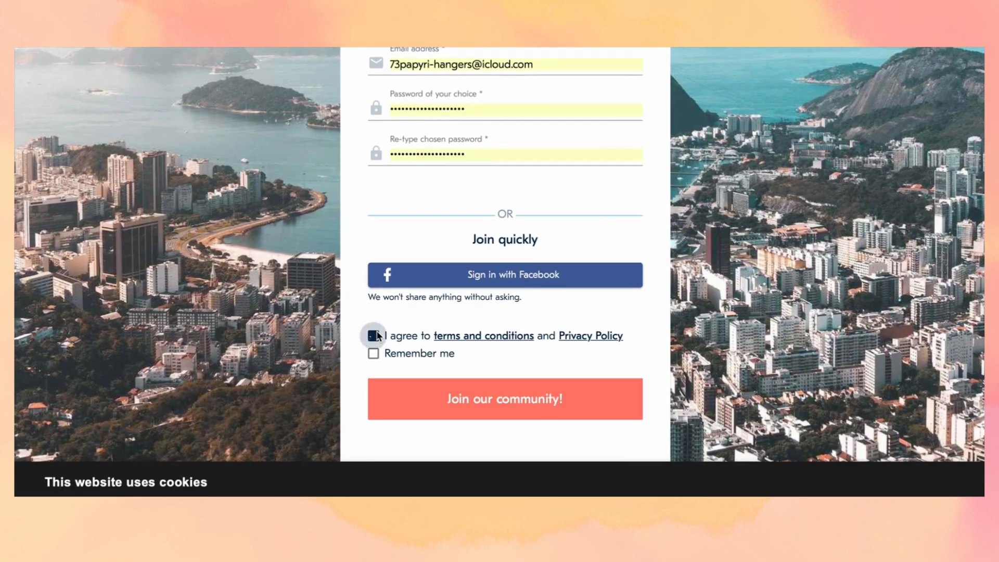
{"action": "left_click", "coordinate": [375, 354]}
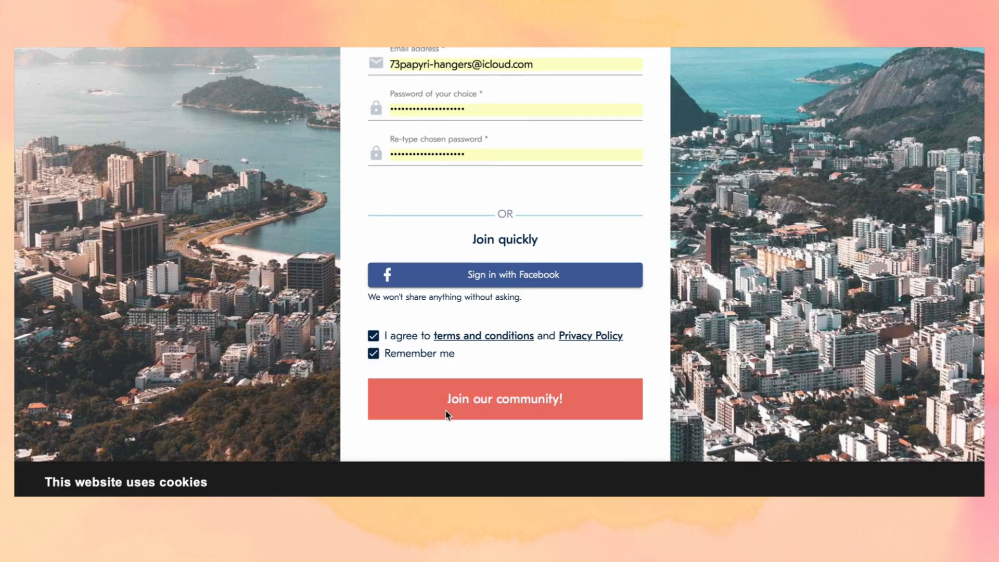
{"action": "left_click", "coordinate": [447, 400]}
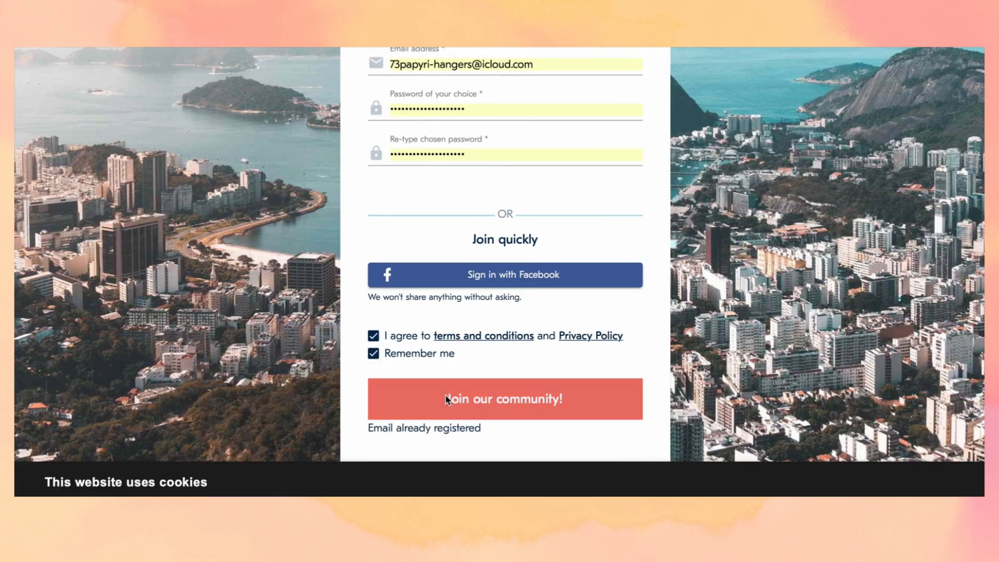
{"action": "left_click", "coordinate": [446, 400]}
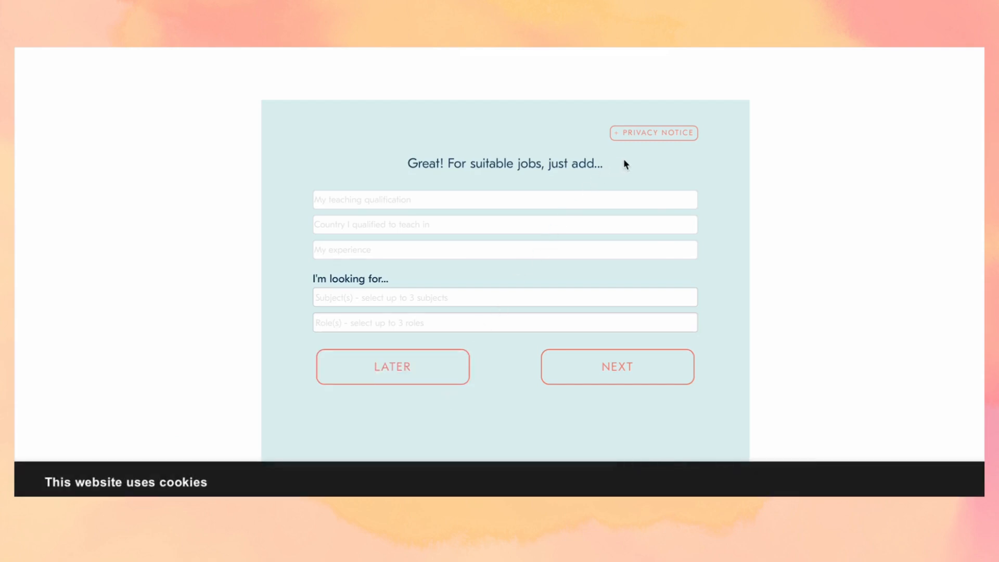
- Set qualification to fully qualified certified teacher, qualified in Kenya
{"action": "left_click", "coordinate": [564, 202]}
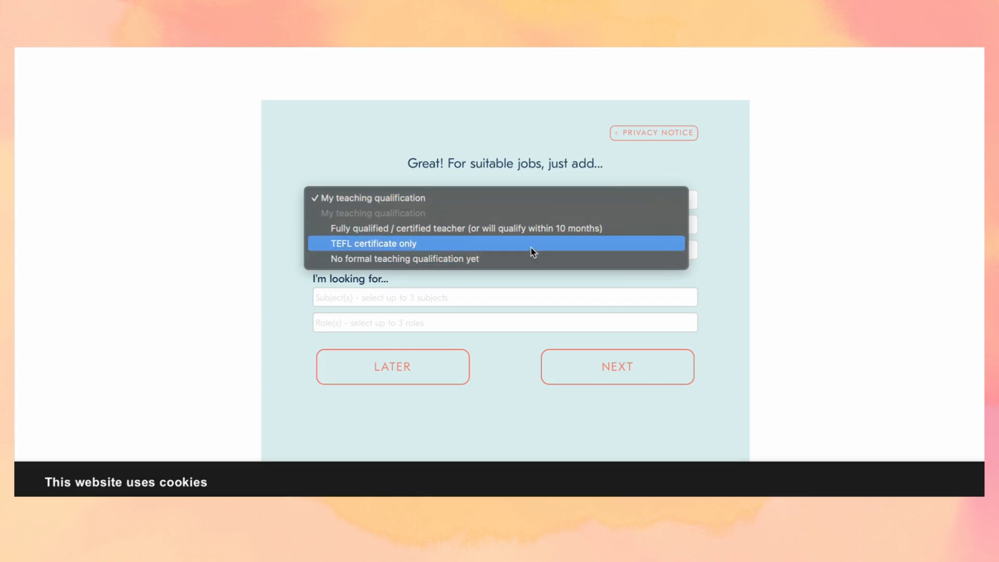
{"action": "left_click", "coordinate": [541, 198]}
{"action": "left_click", "coordinate": [541, 201]}
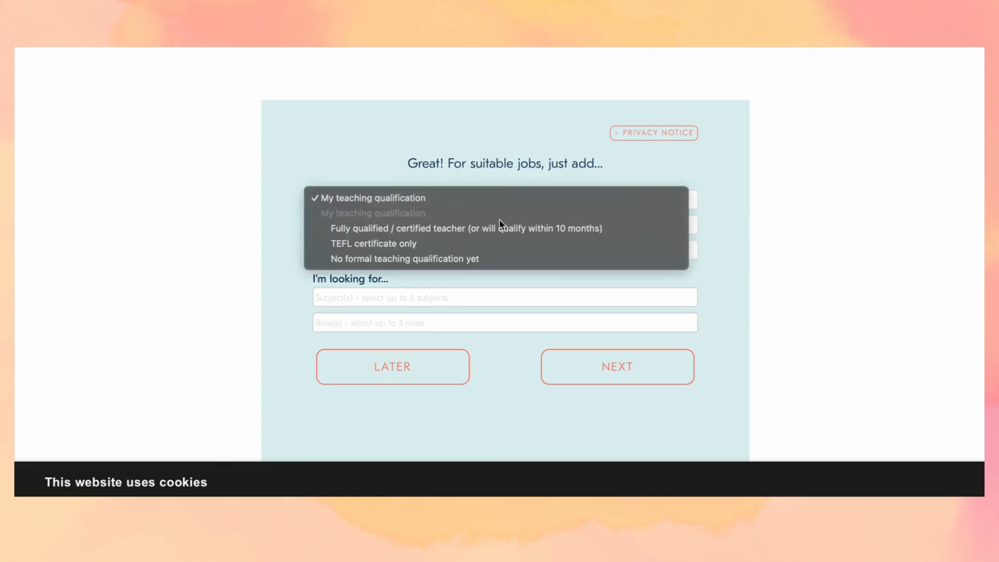
{"action": "left_click", "coordinate": [400, 229]}
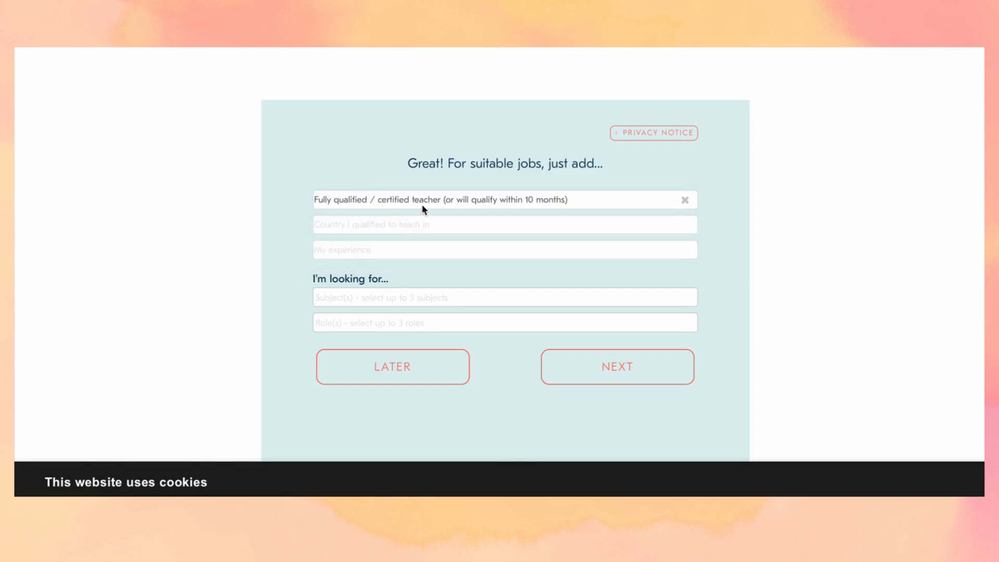
{"action": "left_click", "coordinate": [415, 226]}
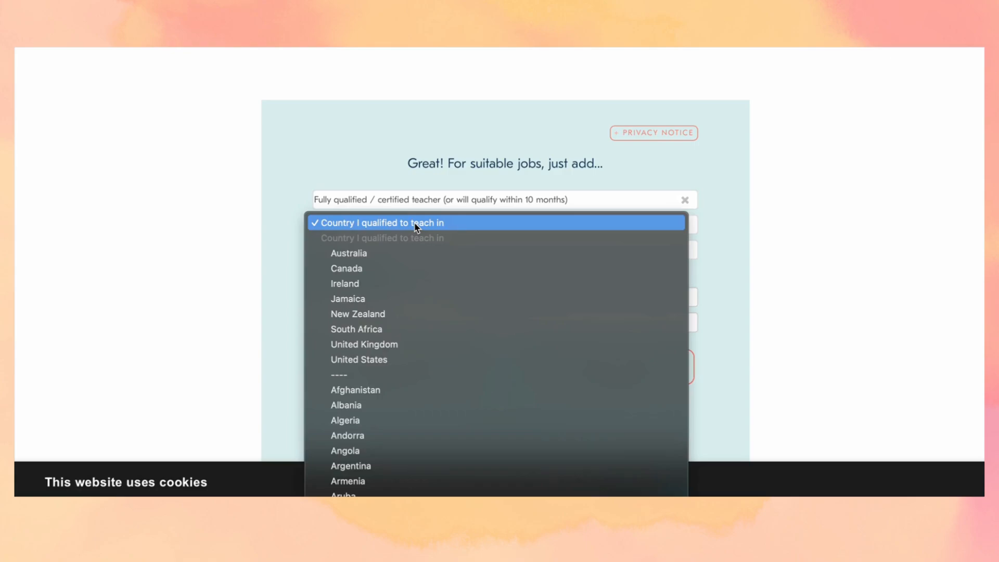
{"action": "scroll", "coordinate": [416, 227], "scroll_direction": "down", "scroll_amount": 20}
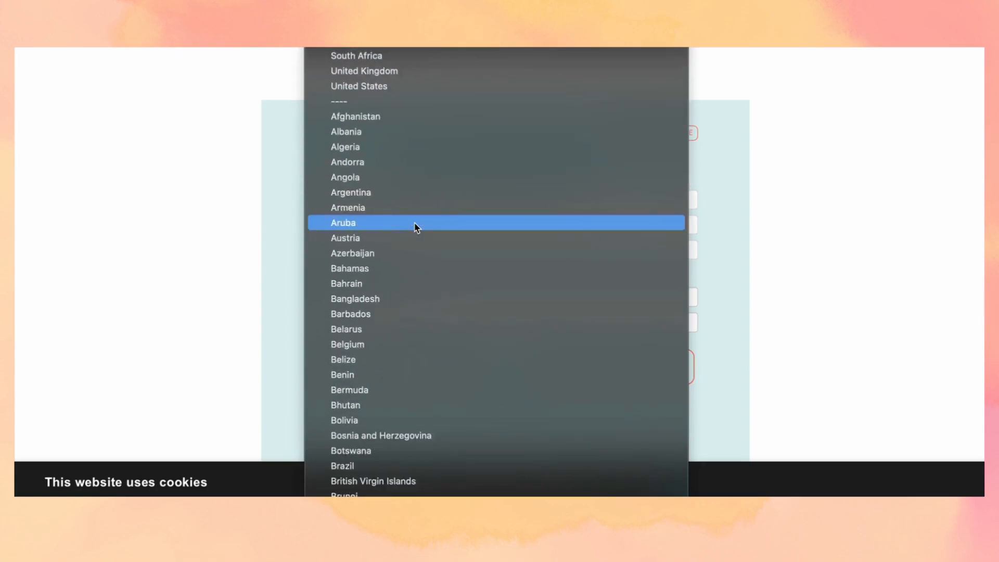
{"action": "scroll", "coordinate": [416, 227], "scroll_direction": "down", "scroll_amount": 15}
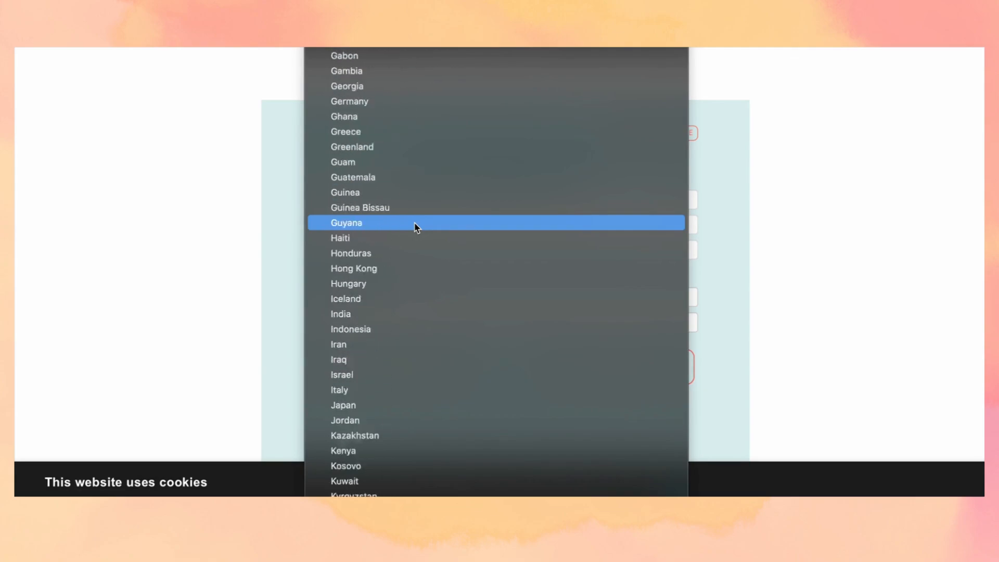
{"action": "scroll", "coordinate": [416, 227], "scroll_direction": "up", "scroll_amount": 2}
{"action": "scroll", "coordinate": [416, 227], "scroll_direction": "down", "scroll_amount": 3}
{"action": "scroll", "coordinate": [417, 227], "scroll_direction": "down", "scroll_amount": 18}
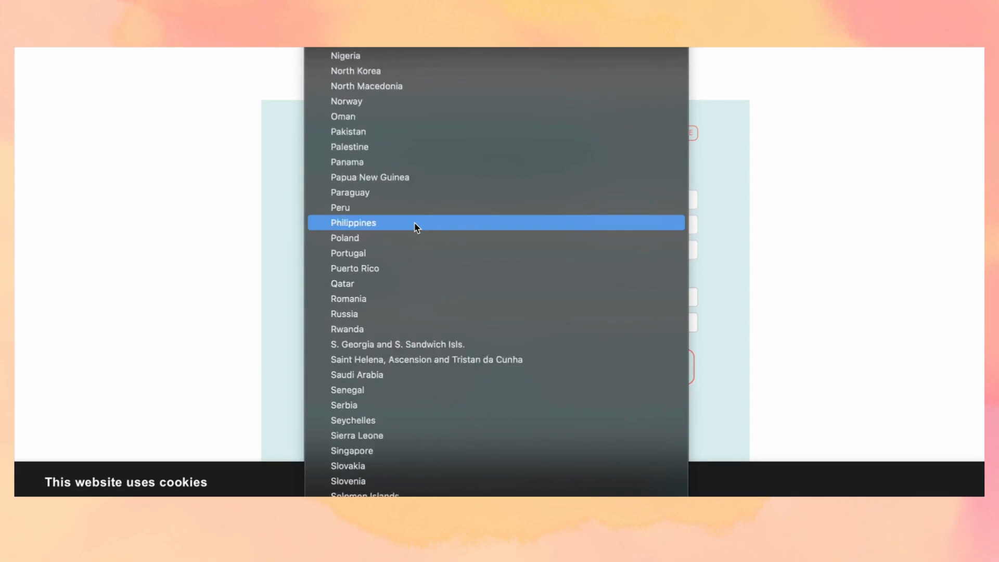
{"action": "scroll", "coordinate": [416, 227], "scroll_direction": "up", "scroll_amount": 20}
{"action": "scroll", "coordinate": [416, 227], "scroll_direction": "up", "scroll_amount": 15}
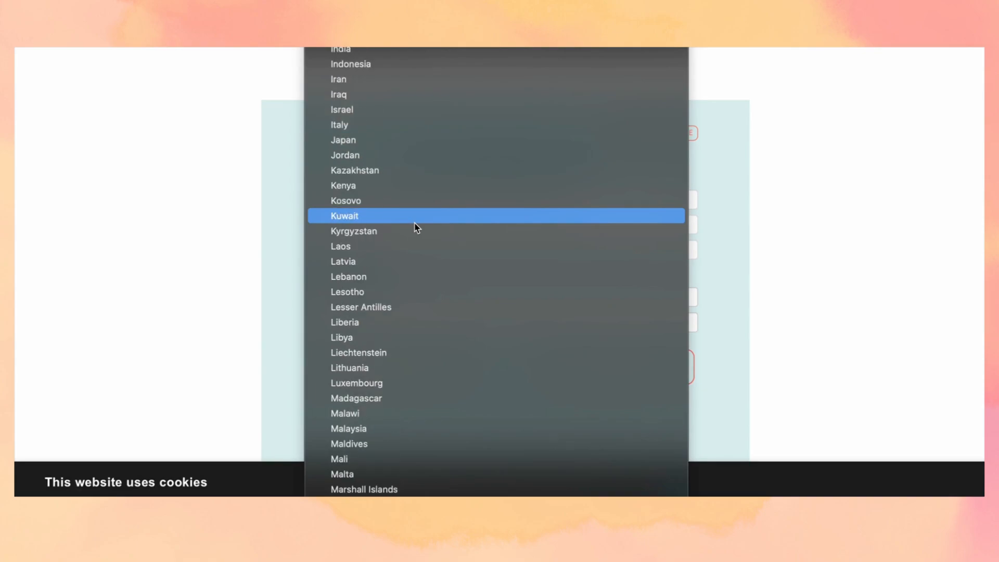
{"action": "left_click", "coordinate": [430, 189]}
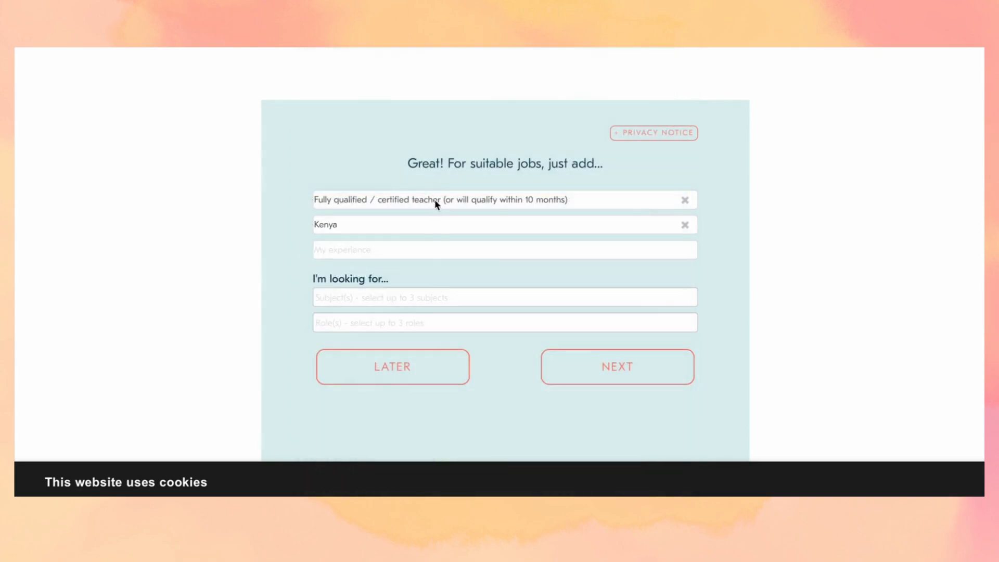
- Mark international school experience, add the Primary / Elementary subject and Primary / Elementary Teacher role, then continue
{"action": "left_click", "coordinate": [428, 249]}
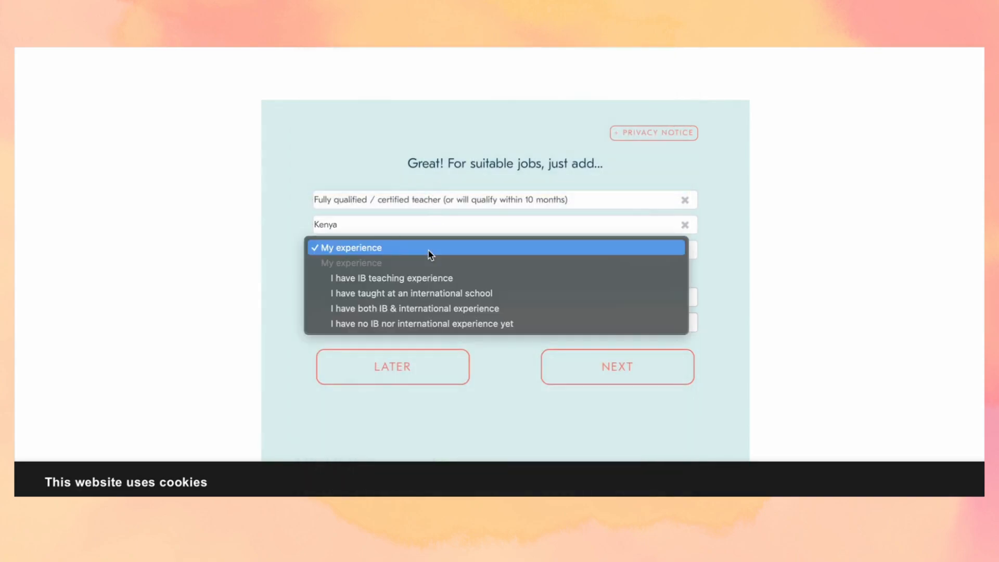
{"action": "left_click", "coordinate": [438, 294]}
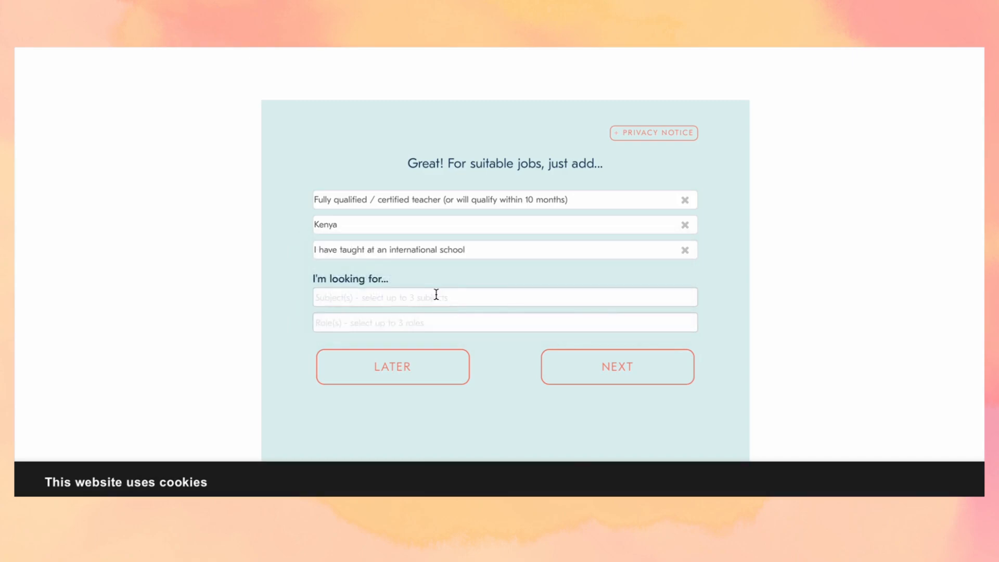
{"action": "left_click", "coordinate": [436, 294]}
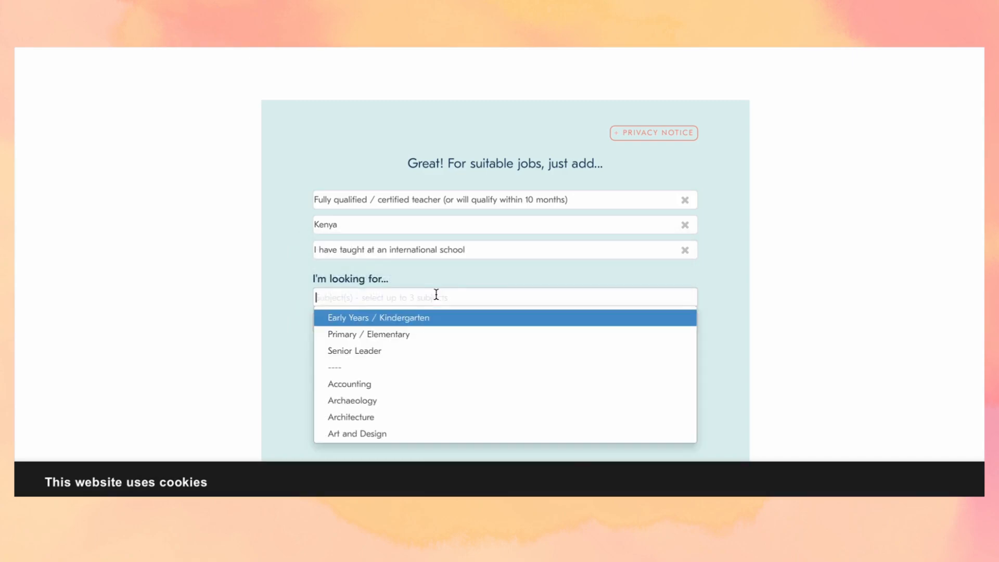
{"action": "left_click", "coordinate": [413, 335]}
{"action": "left_click", "coordinate": [415, 340]}
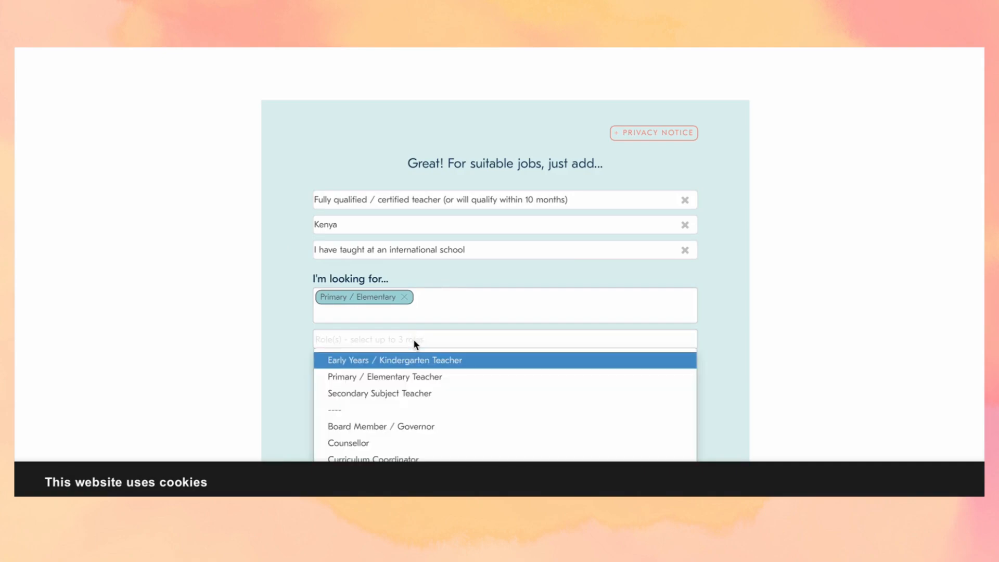
{"action": "scroll", "coordinate": [414, 342], "scroll_direction": "down", "scroll_amount": 1}
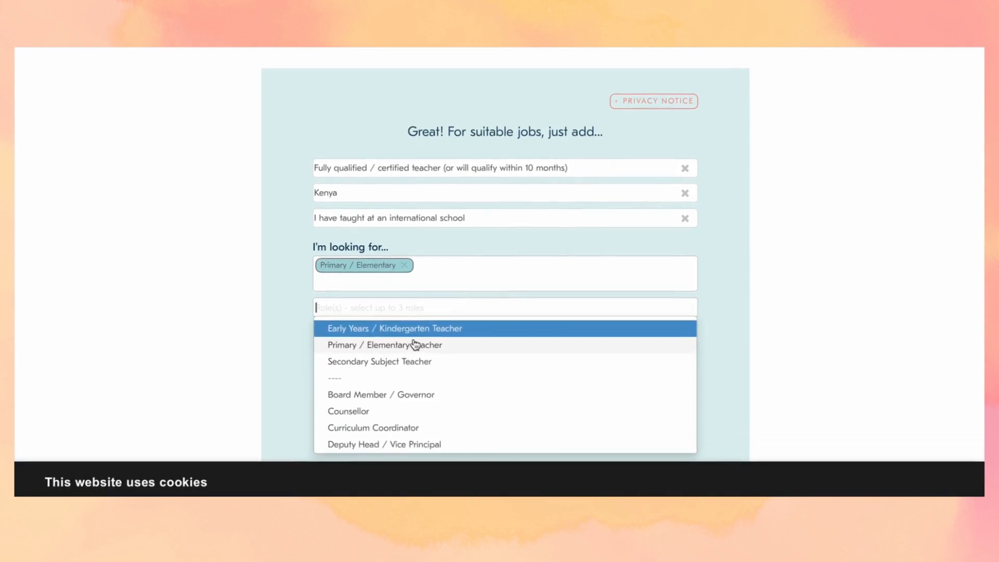
{"action": "left_click", "coordinate": [414, 346]}
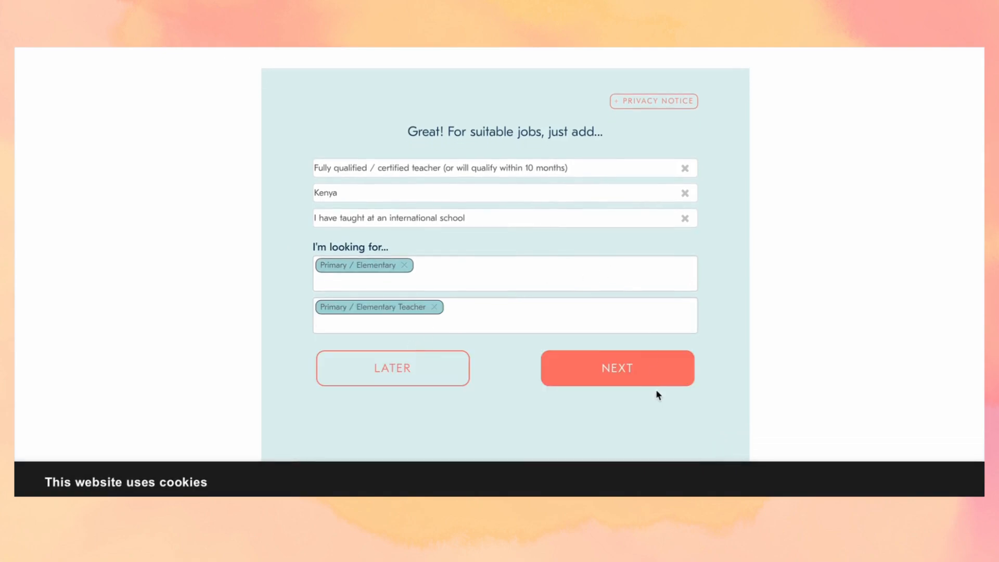
{"action": "left_click", "coordinate": [646, 370]}
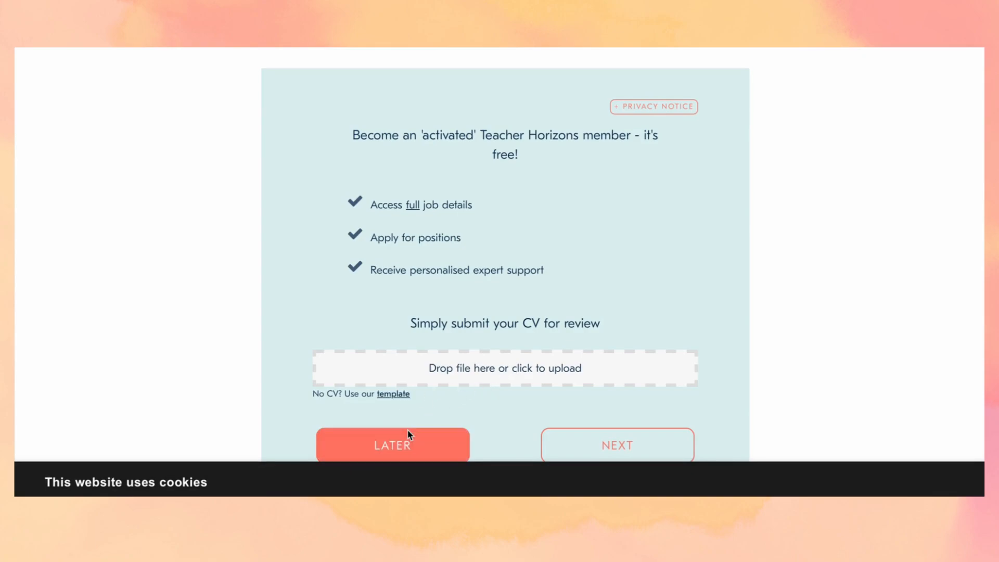
- Upload the CV PDF from the Desktop and submit it for Adviser review
{"action": "left_click", "coordinate": [504, 374]}
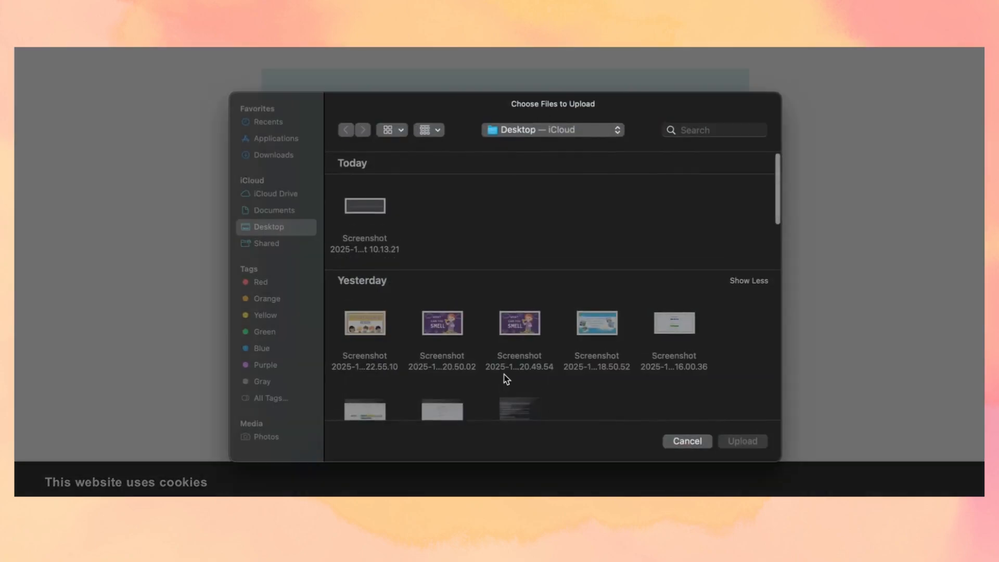
{"action": "scroll", "coordinate": [475, 291], "scroll_direction": "down", "scroll_amount": 5}
{"action": "scroll", "coordinate": [475, 291], "scroll_direction": "down", "scroll_amount": 10}
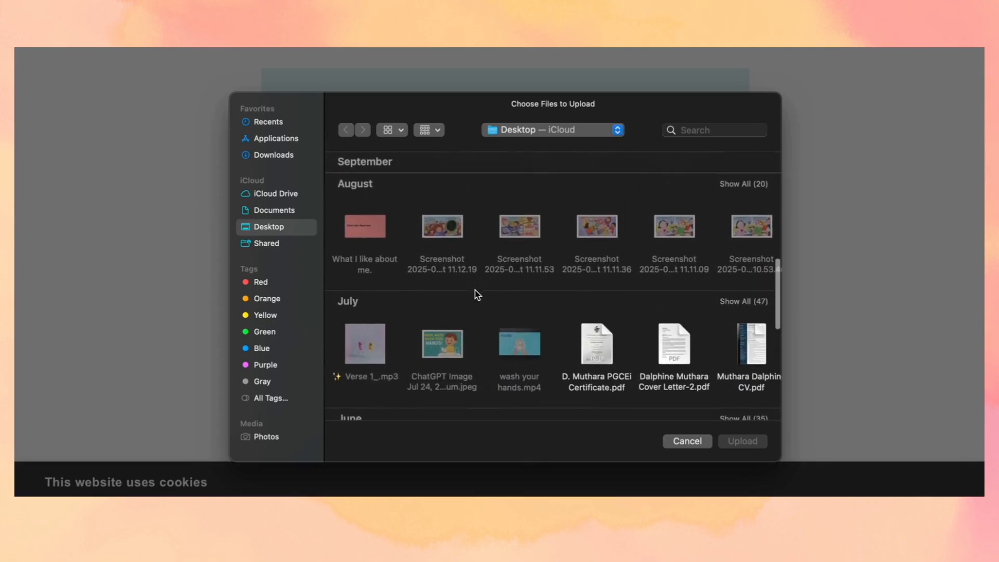
{"action": "scroll", "coordinate": [475, 292], "scroll_direction": "down", "scroll_amount": 5}
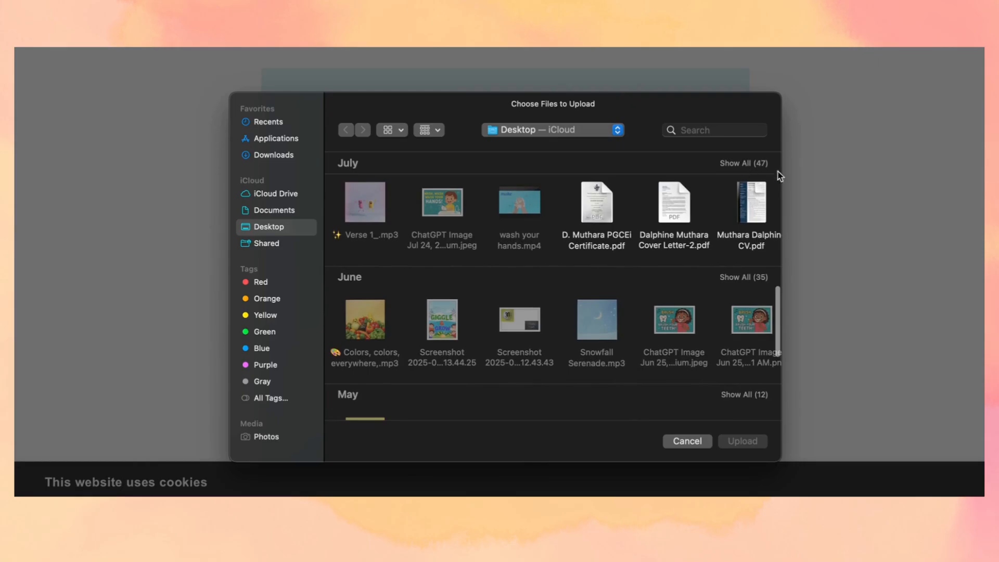
{"action": "left_click", "coordinate": [750, 198]}
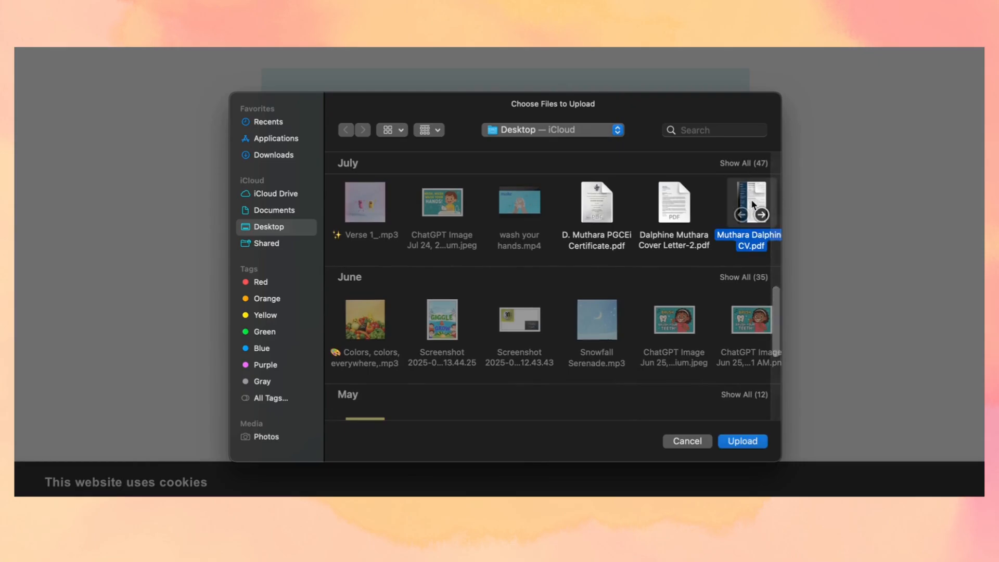
{"action": "left_click", "coordinate": [744, 442]}
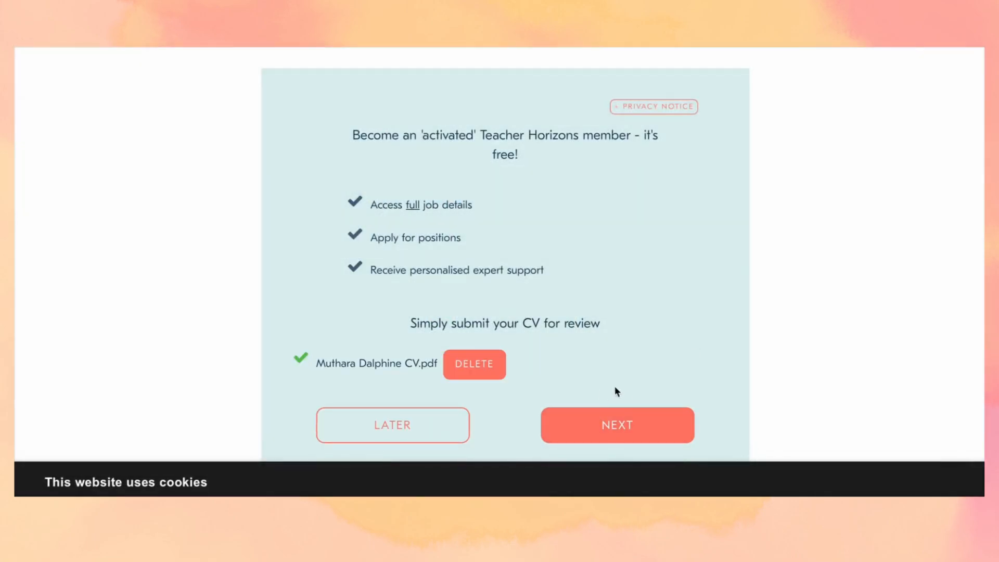
{"action": "left_click", "coordinate": [616, 417]}
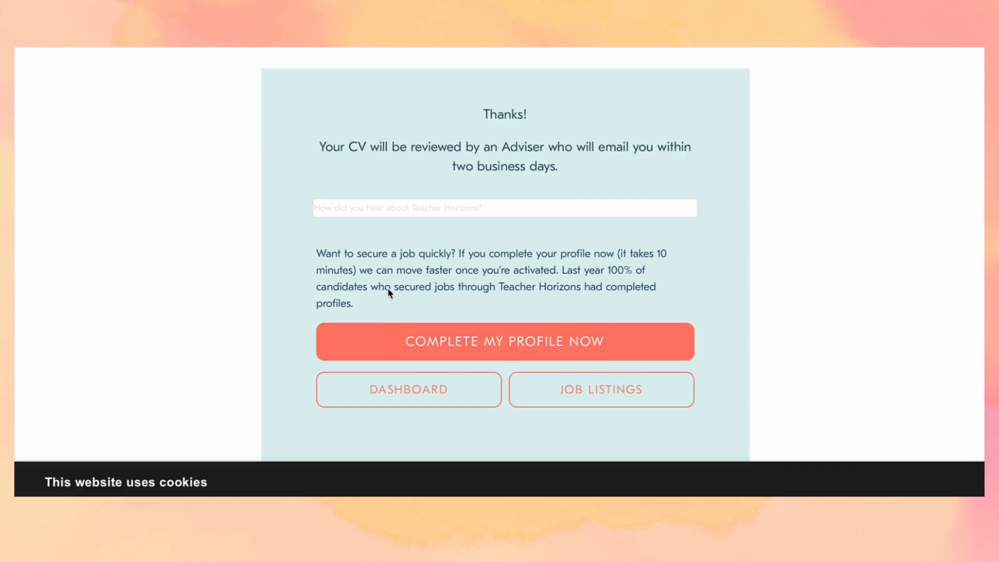
- Set the referral source to 'Word of mouth - Friend / colleague' and begin the full profile
{"action": "left_click", "coordinate": [491, 206]}
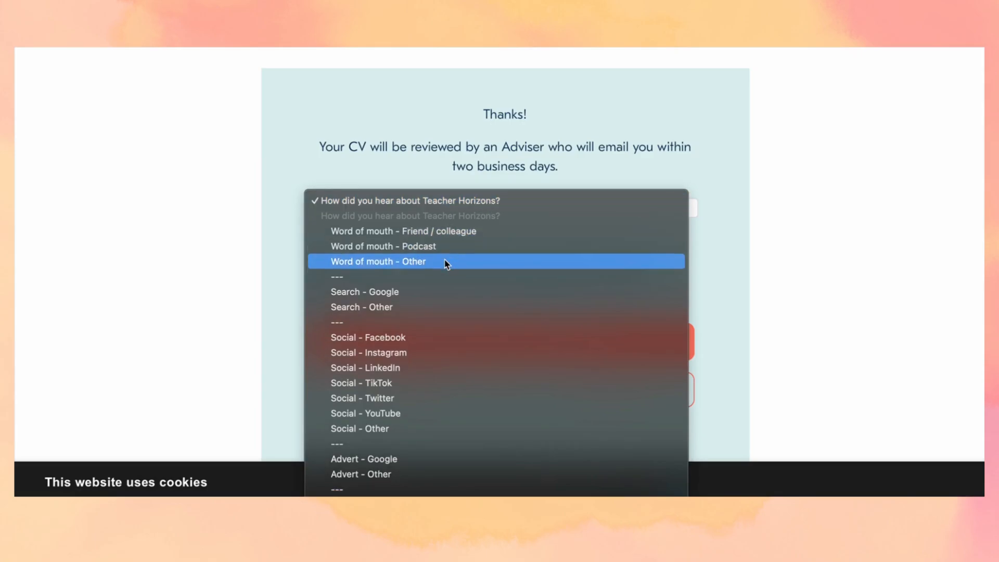
{"action": "left_click", "coordinate": [402, 231]}
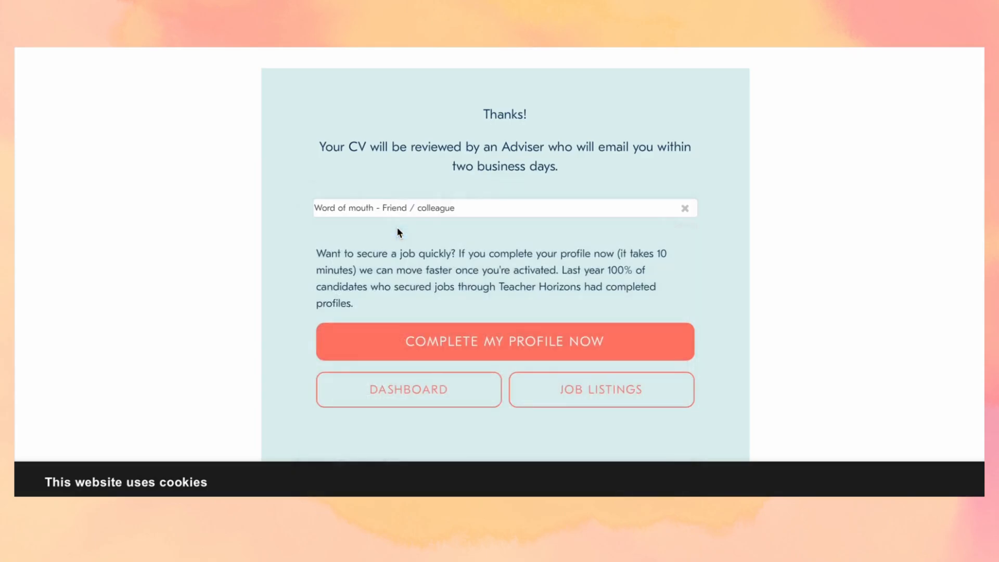
{"action": "left_click", "coordinate": [492, 340]}
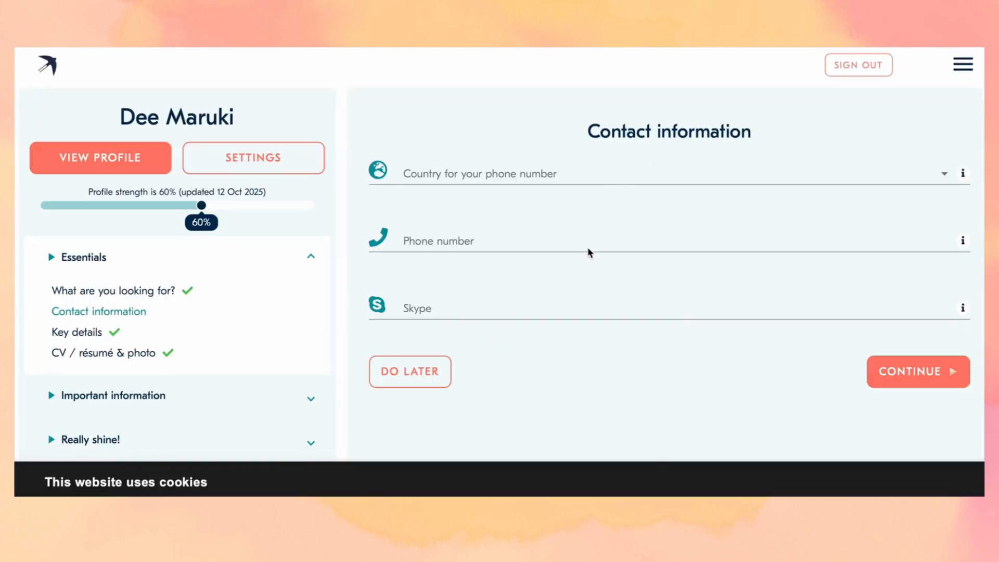
- Choose Kenya as the phone number country
{"action": "scroll", "coordinate": [590, 252], "scroll_direction": "down", "scroll_amount": 1}
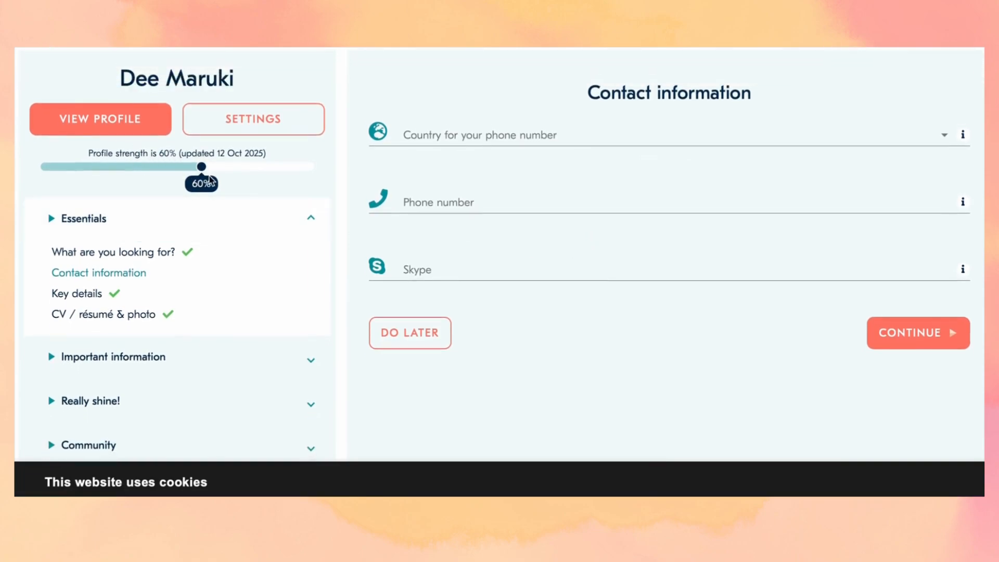
{"action": "scroll", "coordinate": [193, 248], "scroll_direction": "down", "scroll_amount": 1}
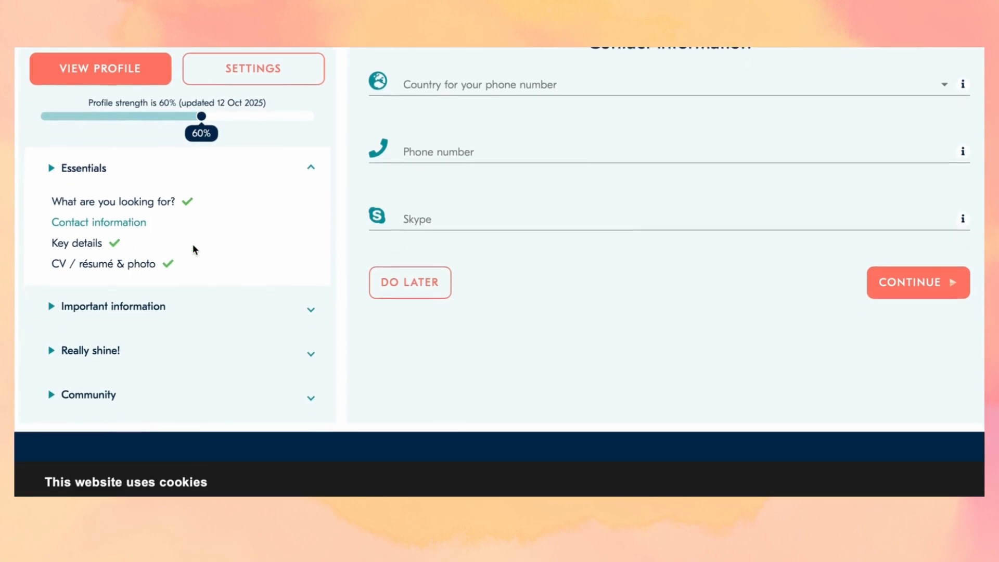
{"action": "scroll", "coordinate": [194, 249], "scroll_direction": "up", "scroll_amount": 1}
{"action": "scroll", "coordinate": [194, 250], "scroll_direction": "up", "scroll_amount": 2}
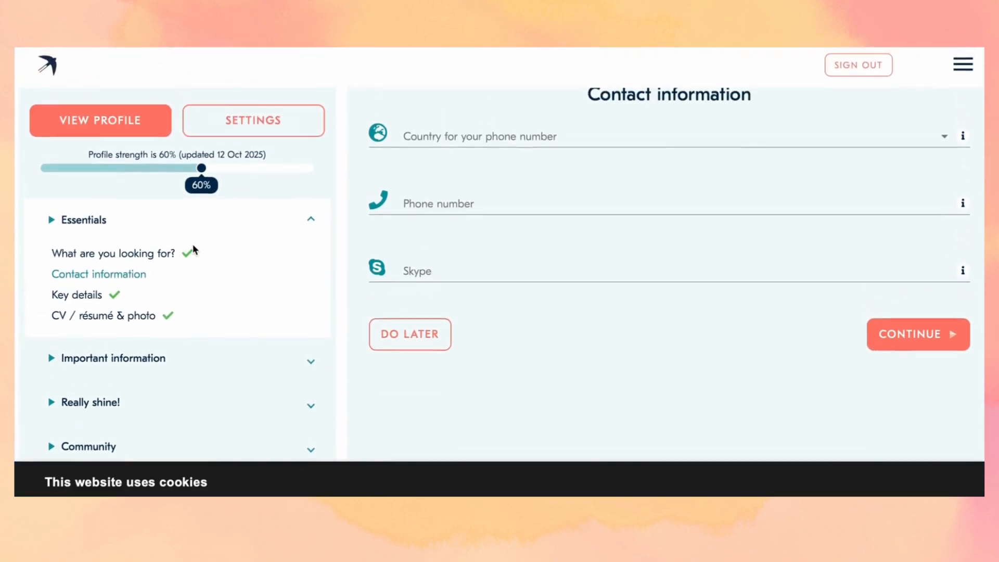
{"action": "left_click", "coordinate": [489, 151]}
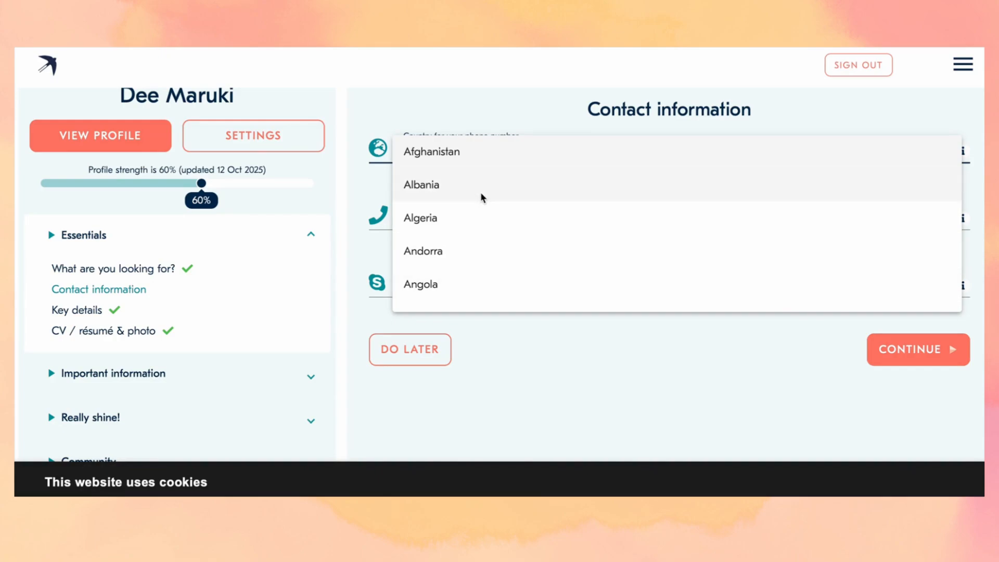
{"action": "scroll", "coordinate": [480, 192], "scroll_direction": "down", "scroll_amount": 2}
{"action": "left_click", "coordinate": [494, 107]}
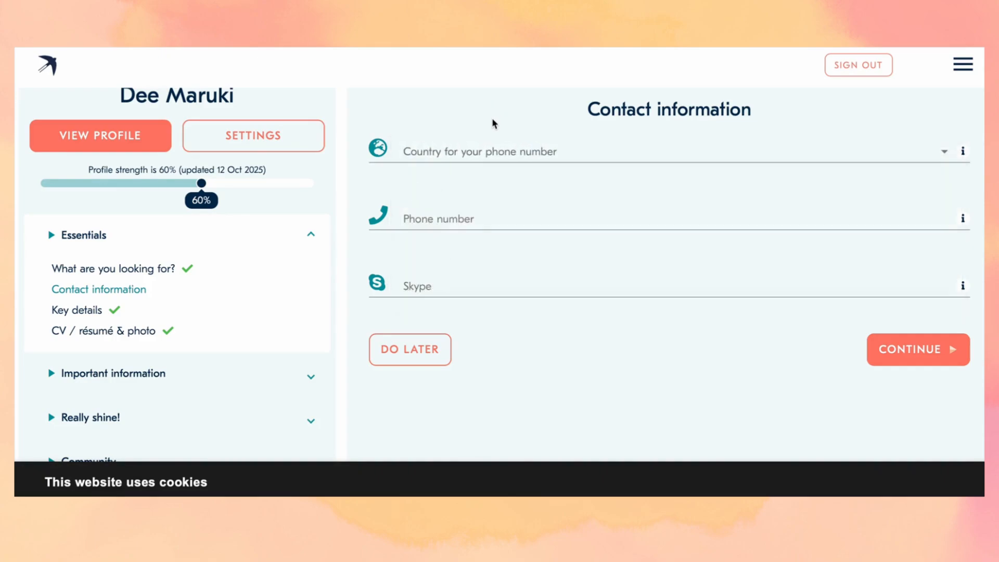
{"action": "left_click", "coordinate": [483, 155]}
{"action": "scroll", "coordinate": [483, 156], "scroll_direction": "down", "scroll_amount": 20}
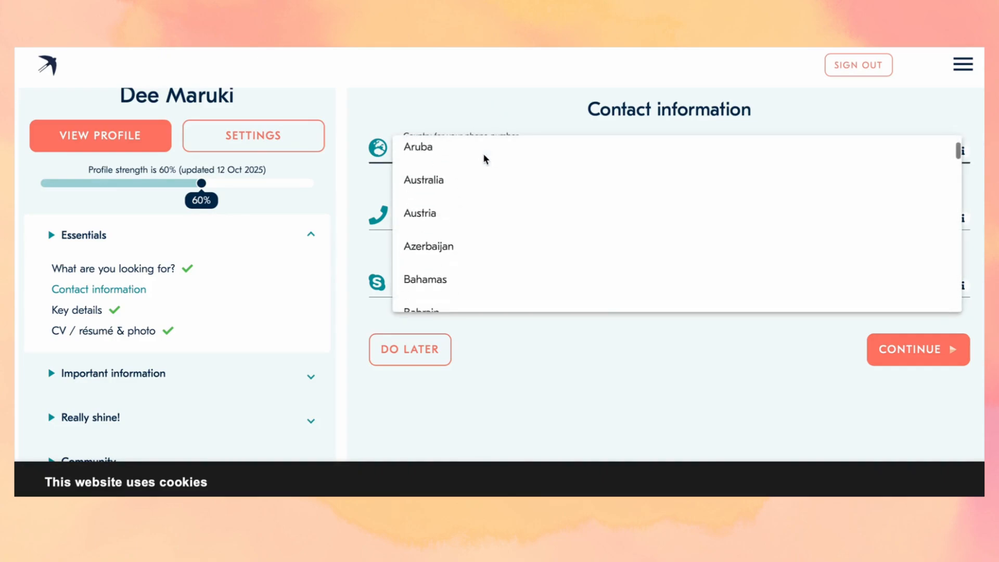
{"action": "scroll", "coordinate": [484, 156], "scroll_direction": "down", "scroll_amount": 20}
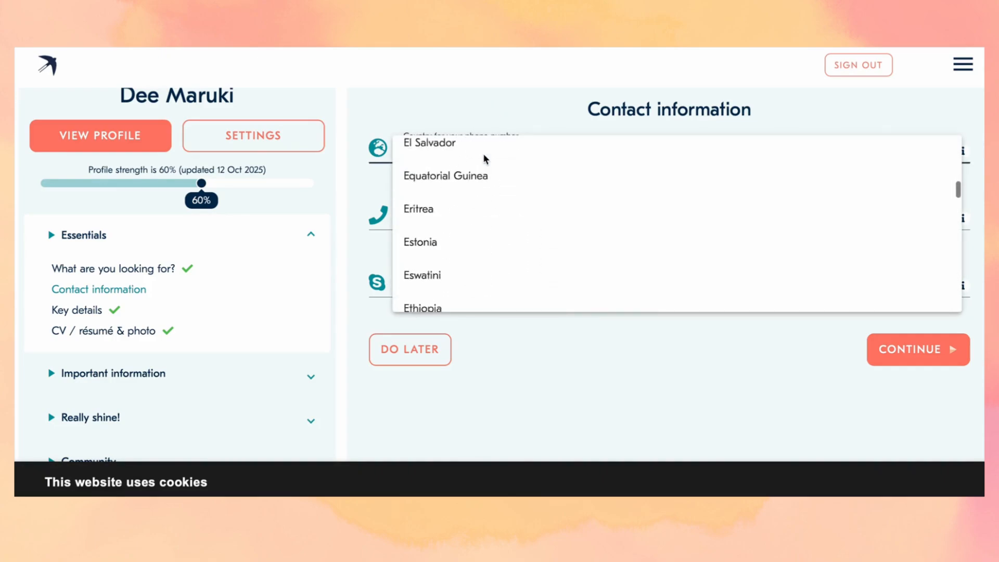
{"action": "scroll", "coordinate": [483, 152], "scroll_direction": "down", "scroll_amount": 5}
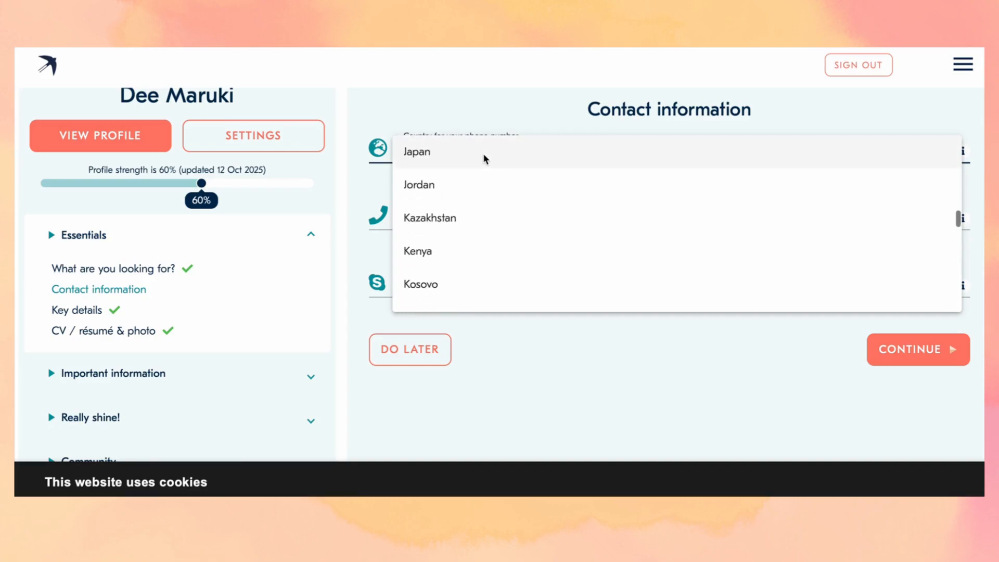
{"action": "left_click", "coordinate": [451, 232]}
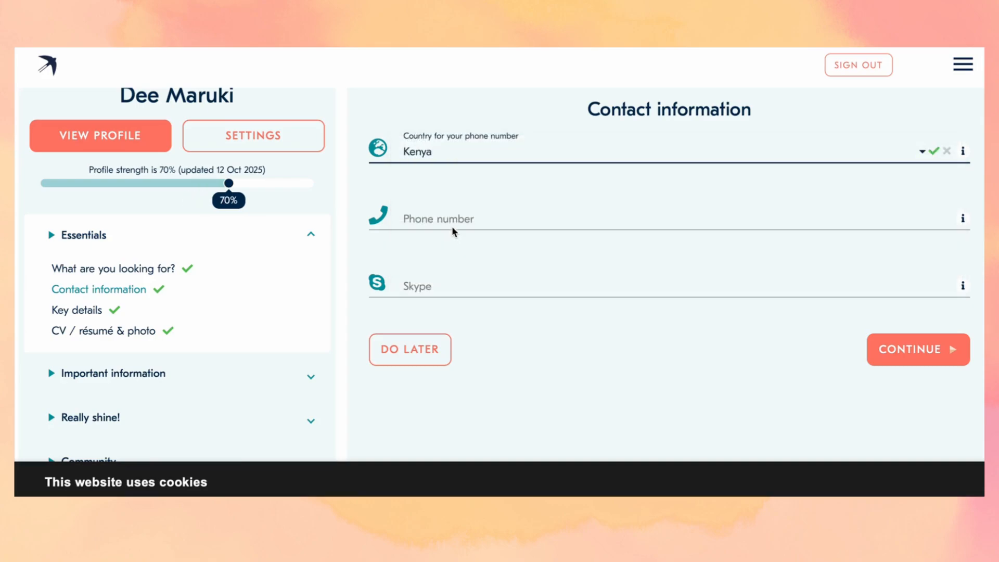
- Enter the Kenyan phone number and continue to Key details
{"action": "left_click", "coordinate": [457, 214]}
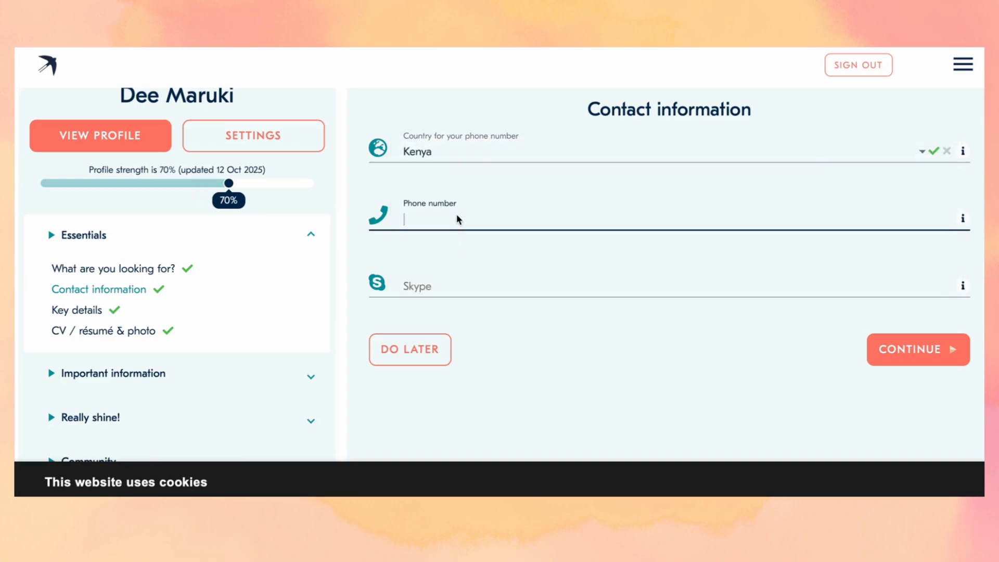
{"action": "type", "text": "7"}
{"action": "key", "text": "BackSpace"}
{"action": "left_click", "coordinate": [898, 363]}
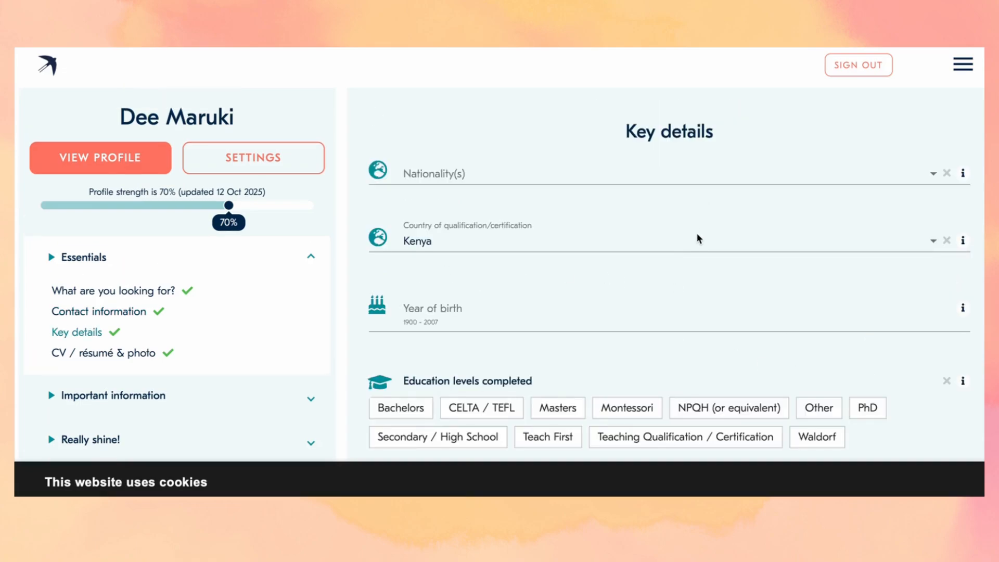
- Select Kenyan as the nationality
{"action": "scroll", "coordinate": [697, 238], "scroll_direction": "down", "scroll_amount": 3}
{"action": "scroll", "coordinate": [697, 238], "scroll_direction": "down", "scroll_amount": 3}
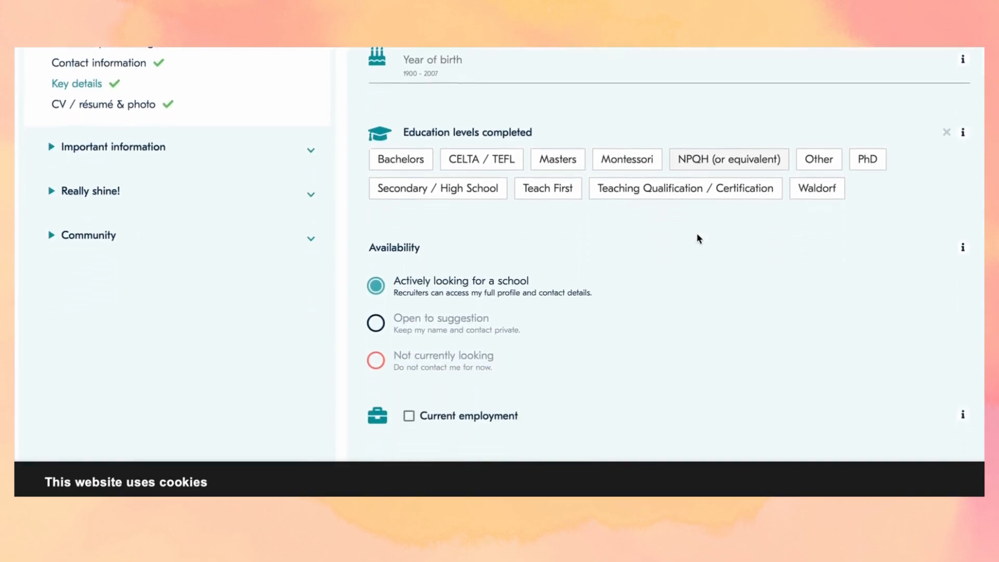
{"action": "scroll", "coordinate": [697, 239], "scroll_direction": "down", "scroll_amount": 2}
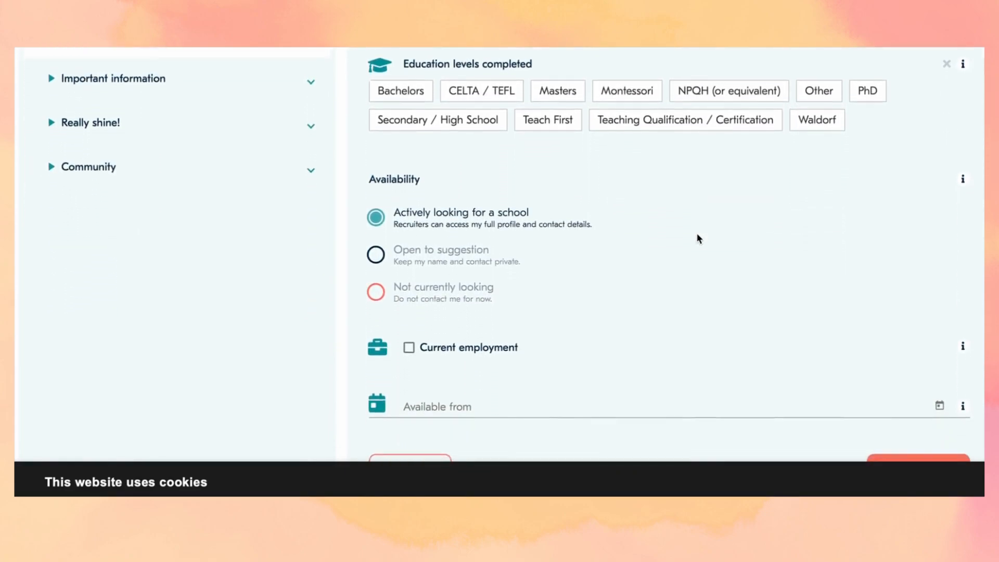
{"action": "scroll", "coordinate": [697, 239], "scroll_direction": "down", "scroll_amount": 2}
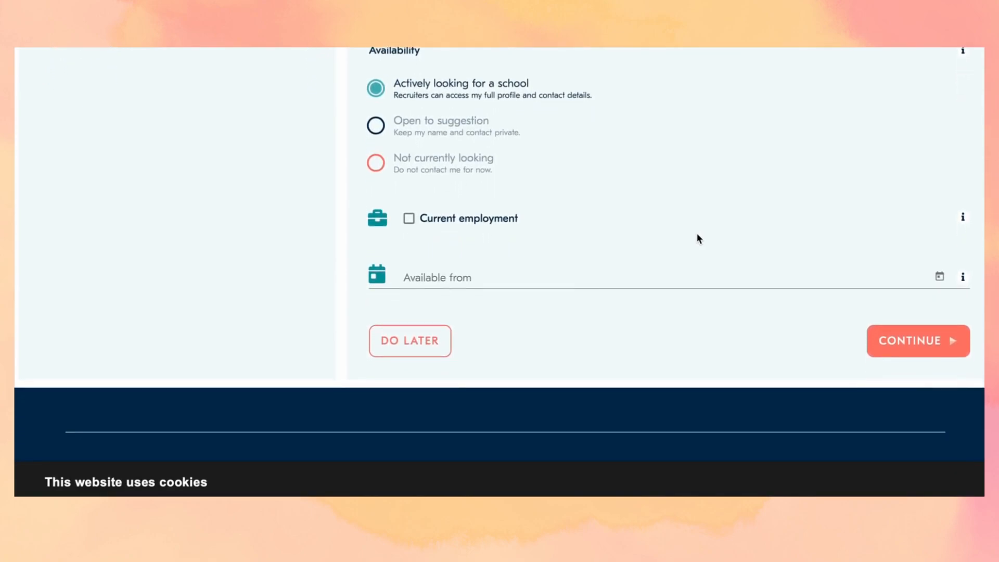
{"action": "scroll", "coordinate": [697, 236], "scroll_direction": "up", "scroll_amount": 8}
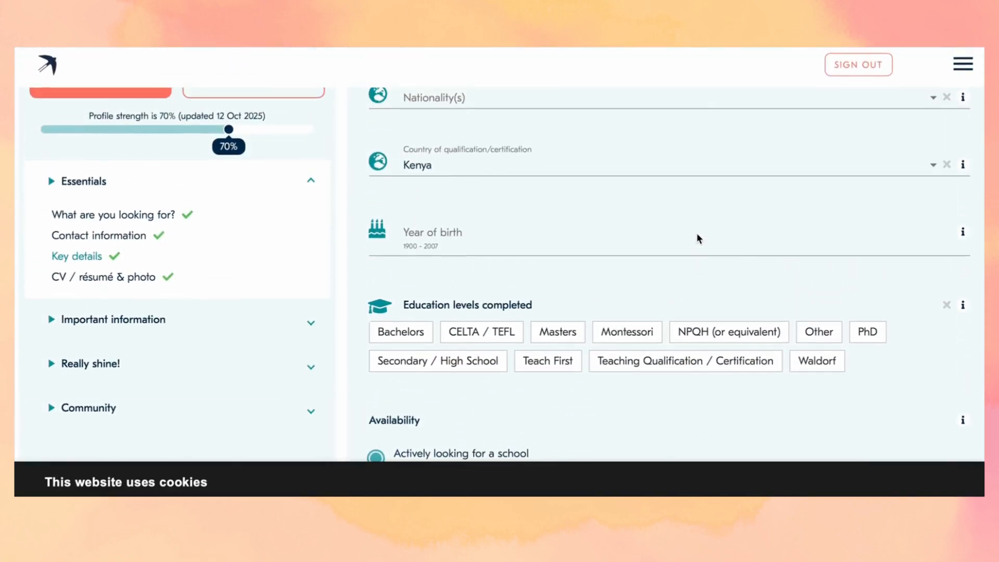
{"action": "scroll", "coordinate": [619, 235], "scroll_direction": "up", "scroll_amount": 1}
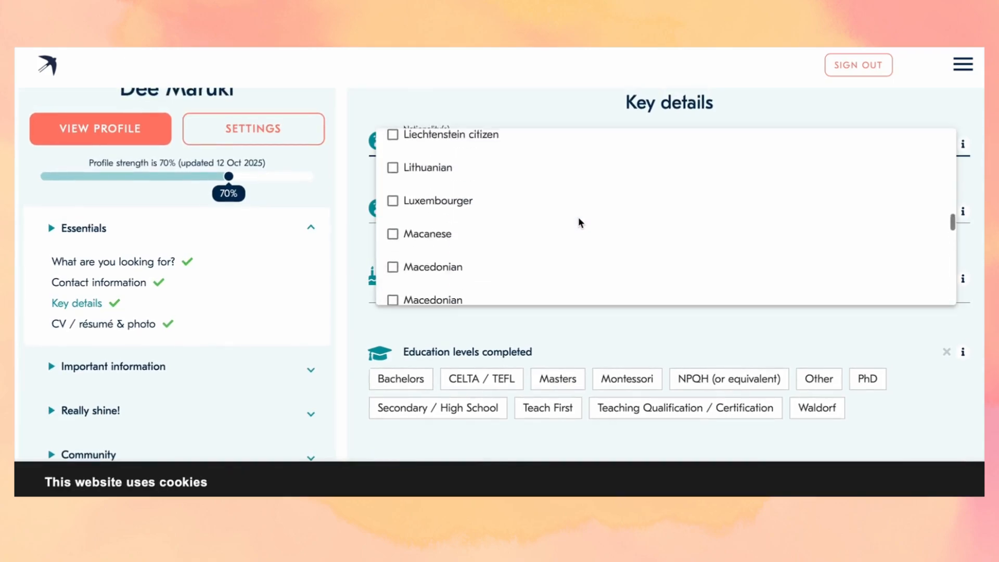
{"action": "scroll", "coordinate": [578, 217], "scroll_direction": "up", "scroll_amount": 3}
{"action": "scroll", "coordinate": [578, 217], "scroll_direction": "up", "scroll_amount": 4}
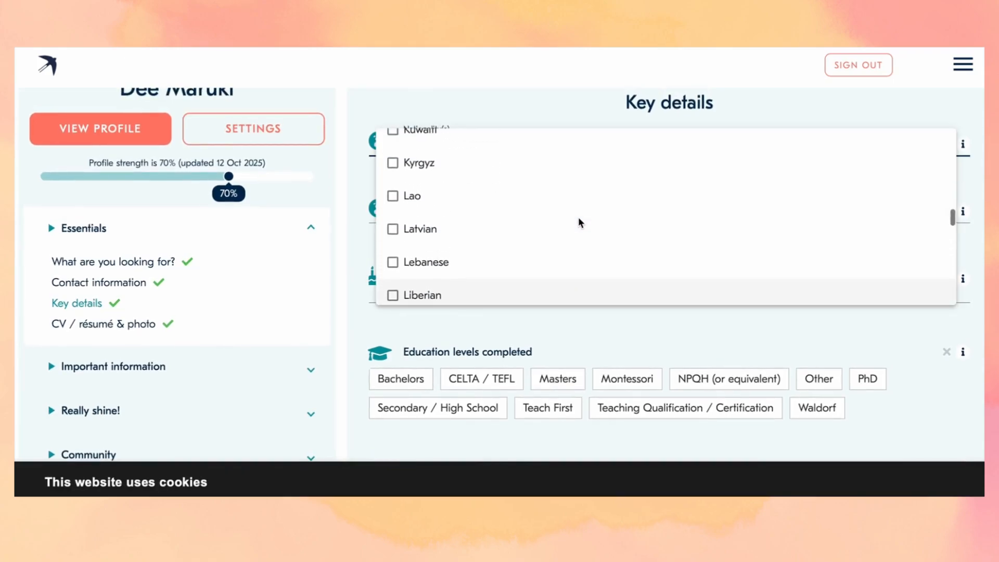
{"action": "left_click", "coordinate": [484, 137]}
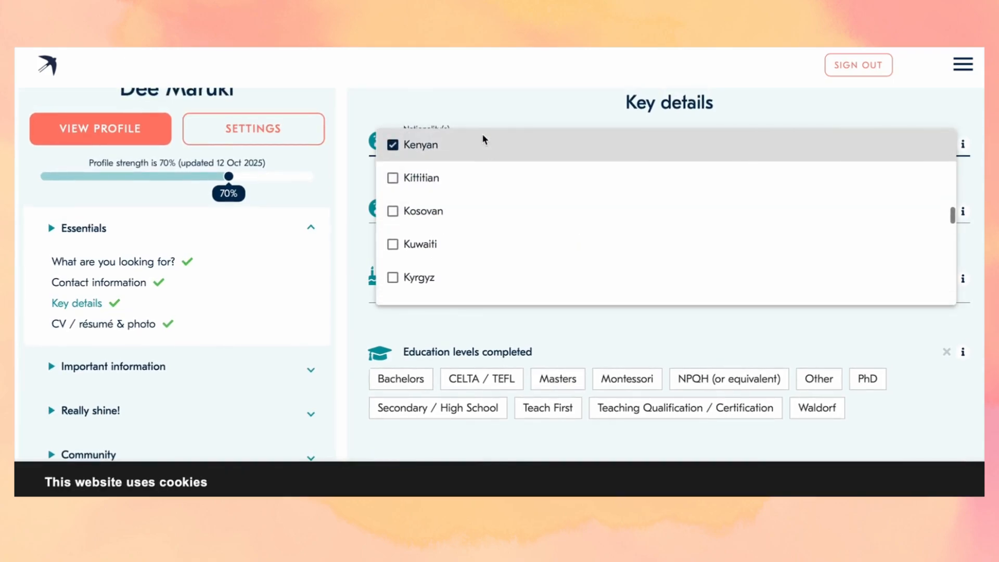
{"action": "left_click", "coordinate": [510, 148]}
{"action": "left_click", "coordinate": [508, 148]}
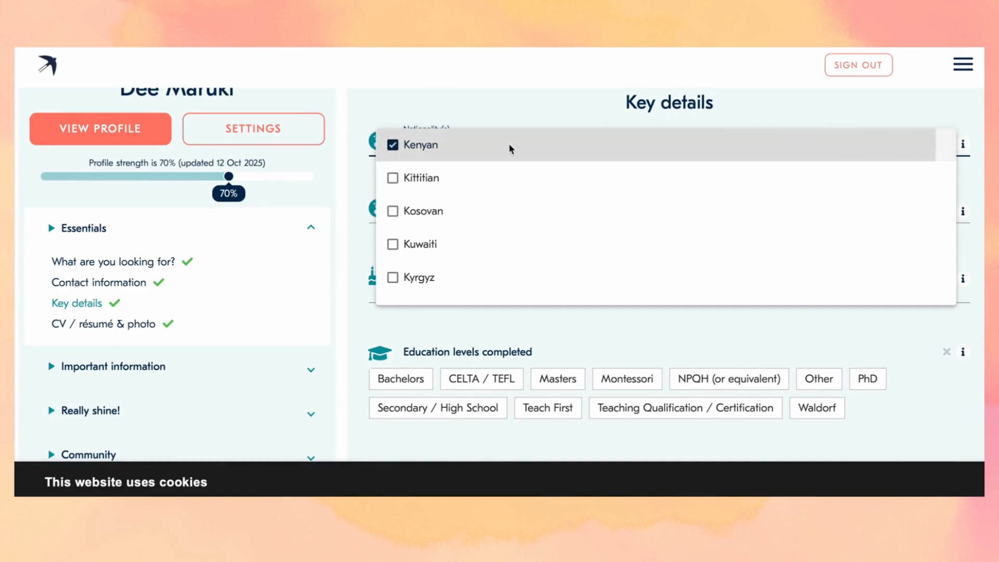
{"action": "left_click", "coordinate": [544, 104]}
- Enter birth year 1990, Bachelors, currently employed, available from July 2026, and save
{"action": "scroll", "coordinate": [517, 287], "scroll_direction": "down", "scroll_amount": 3}
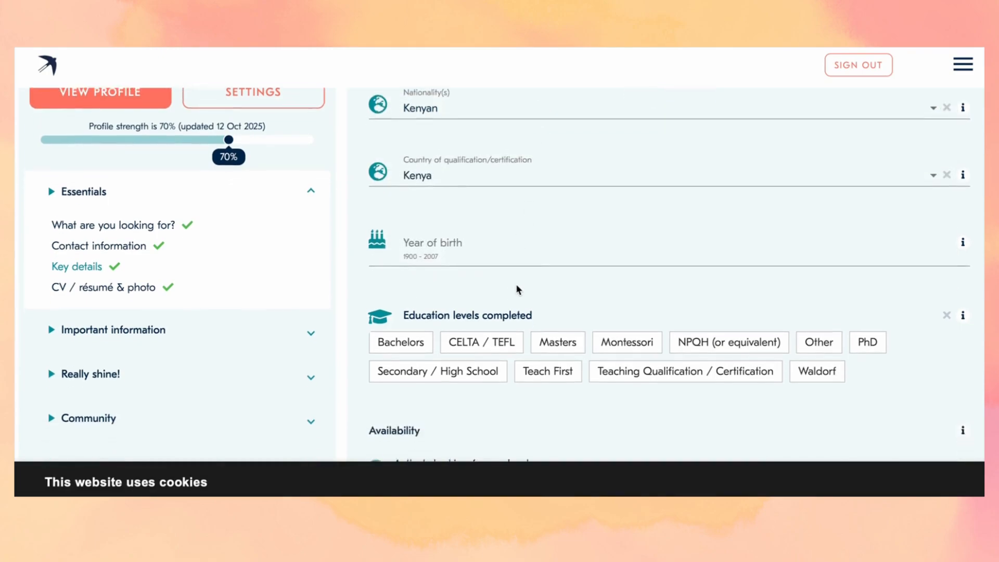
{"action": "left_click", "coordinate": [541, 181]}
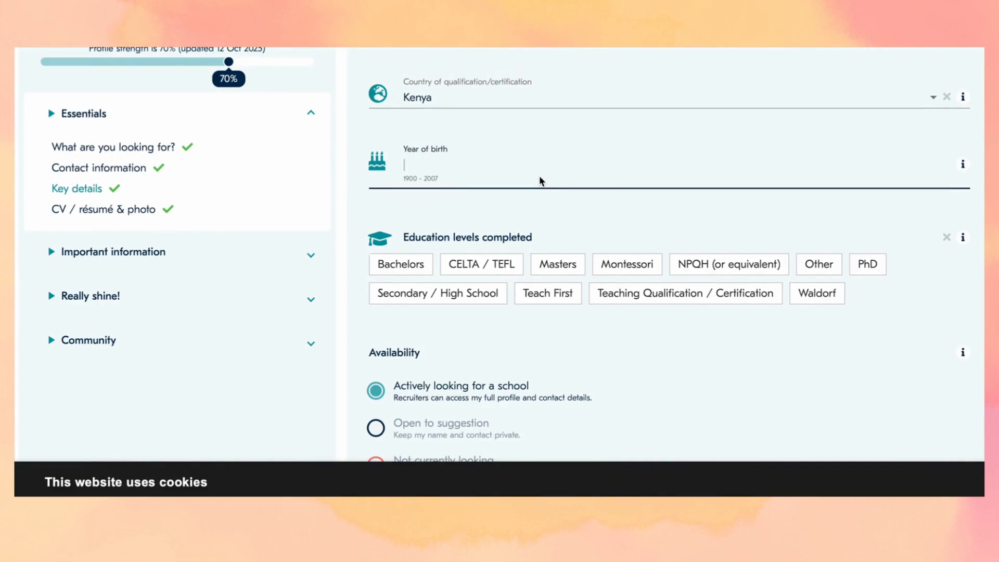
{"action": "type", "text": "1990"}
{"action": "scroll", "coordinate": [540, 243], "scroll_direction": "down", "scroll_amount": 1}
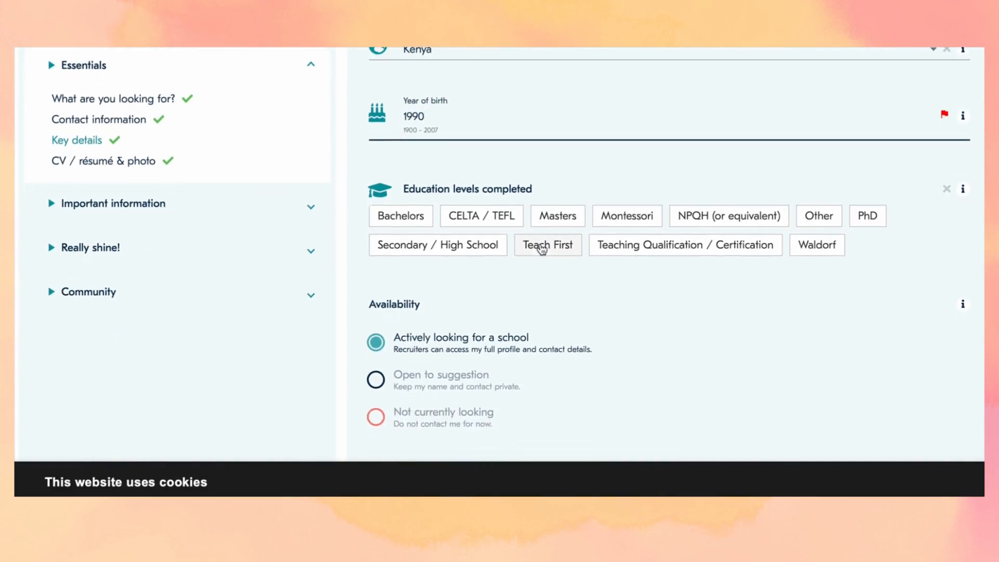
{"action": "left_click", "coordinate": [403, 219]}
{"action": "scroll", "coordinate": [489, 281], "scroll_direction": "down", "scroll_amount": 4}
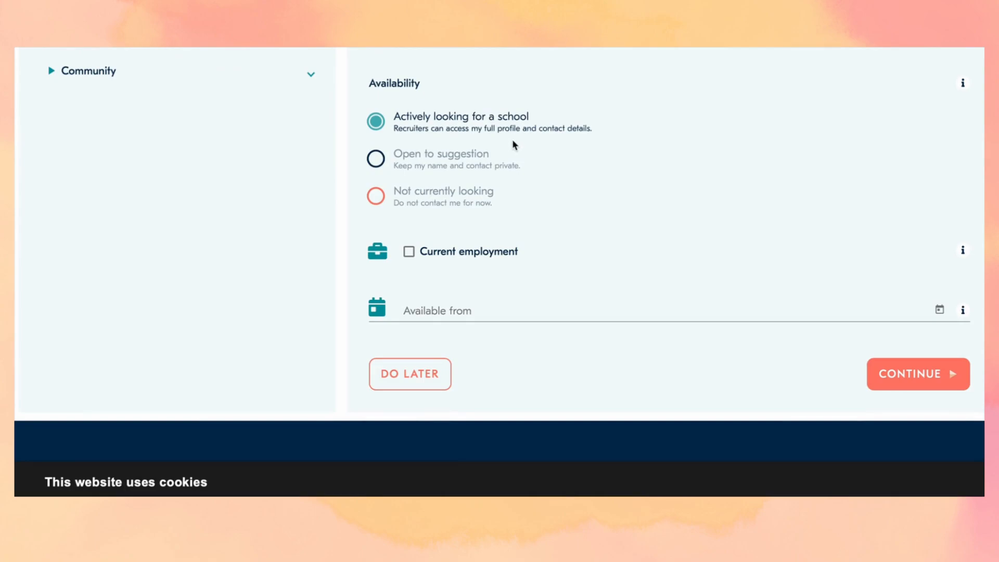
{"action": "left_click", "coordinate": [411, 254]}
{"action": "left_click", "coordinate": [433, 312]}
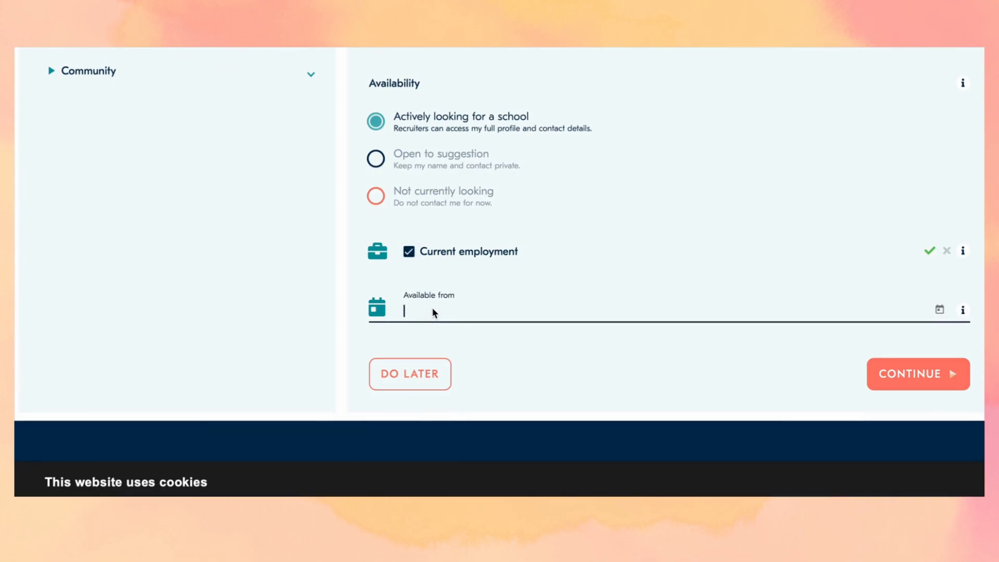
{"action": "type", "text": "July 2026"}
{"action": "left_click", "coordinate": [906, 375]}
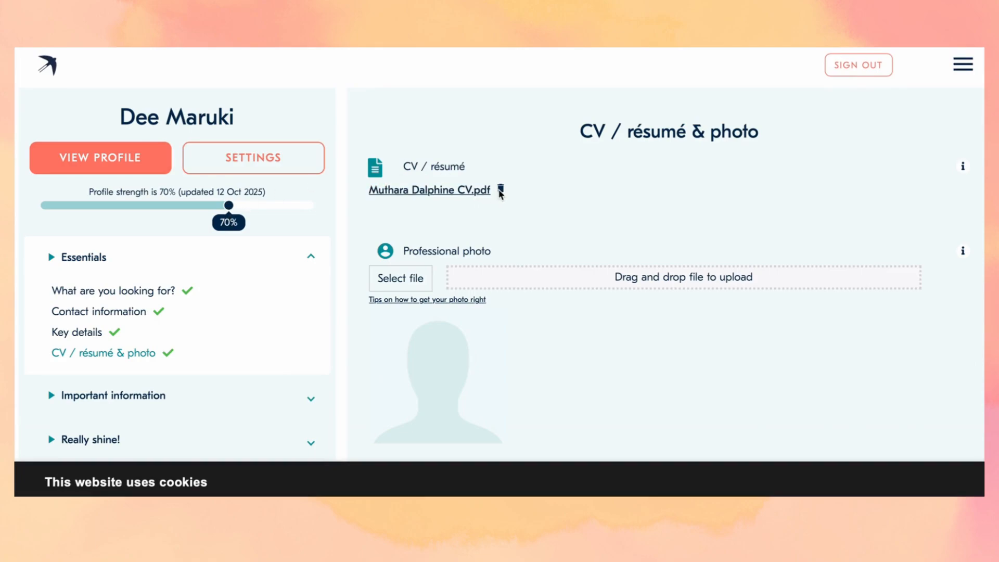
- Skip the professional photo with DO LATER to reach Professional experience
{"action": "scroll", "coordinate": [499, 193], "scroll_direction": "down", "scroll_amount": 3}
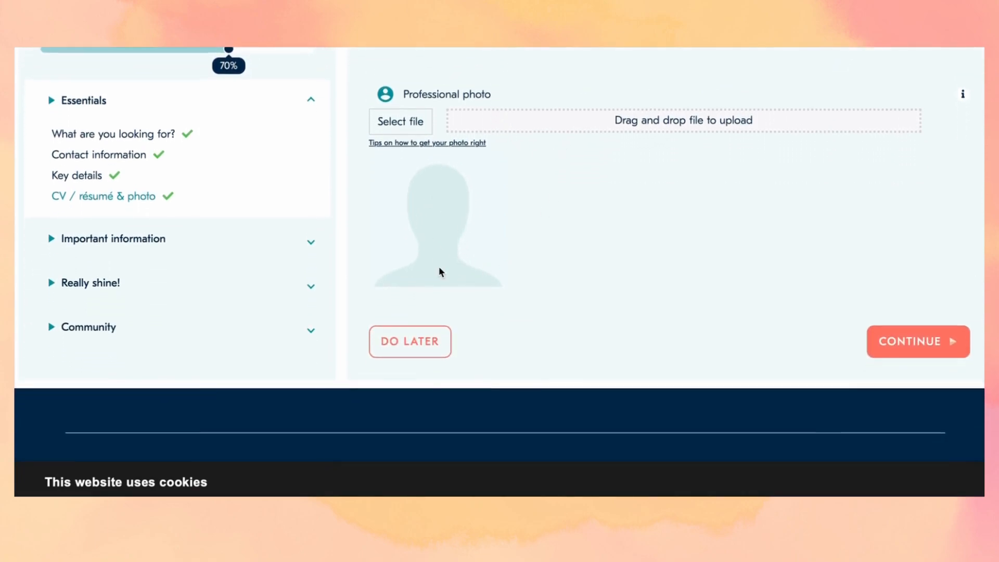
{"action": "left_click", "coordinate": [423, 341]}
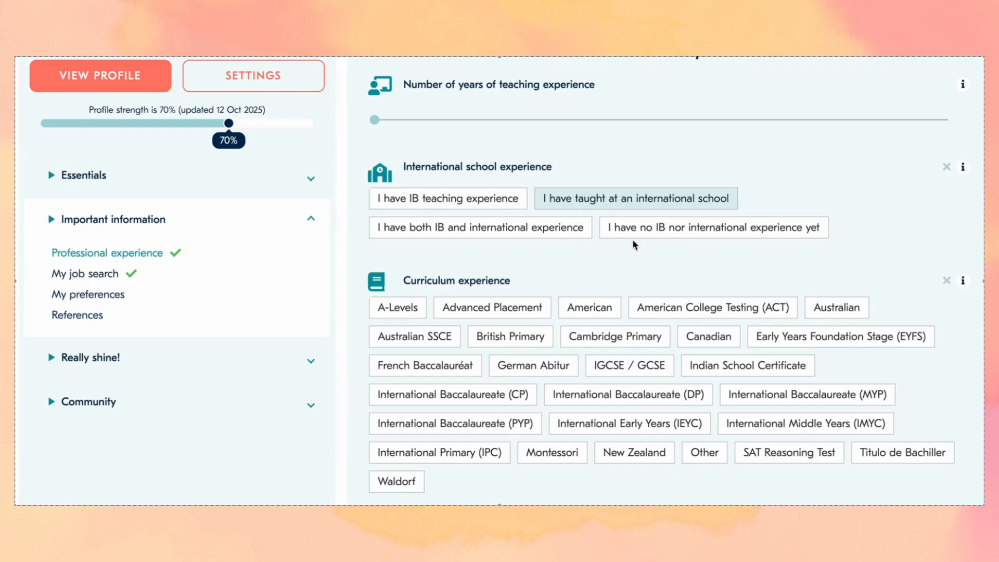
- Mark British Primary and Cambridge Primary curricula, leaving International Primary (IPC) deselected
{"action": "scroll", "coordinate": [633, 245], "scroll_direction": "down", "scroll_amount": 3}
{"action": "scroll", "coordinate": [633, 244], "scroll_direction": "down", "scroll_amount": 1}
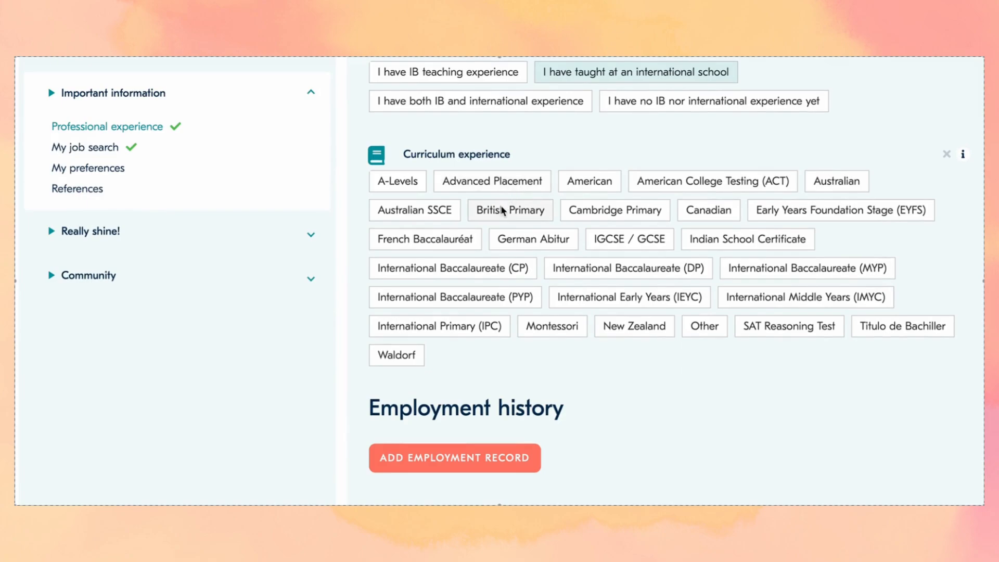
{"action": "left_click", "coordinate": [512, 211]}
{"action": "left_click", "coordinate": [618, 215]}
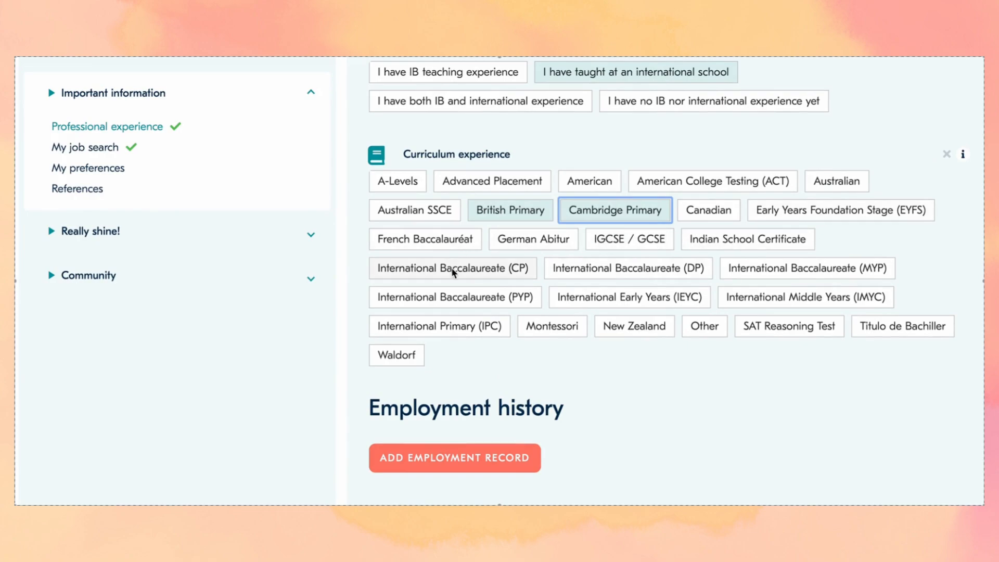
{"action": "scroll", "coordinate": [453, 271], "scroll_direction": "down", "scroll_amount": 1}
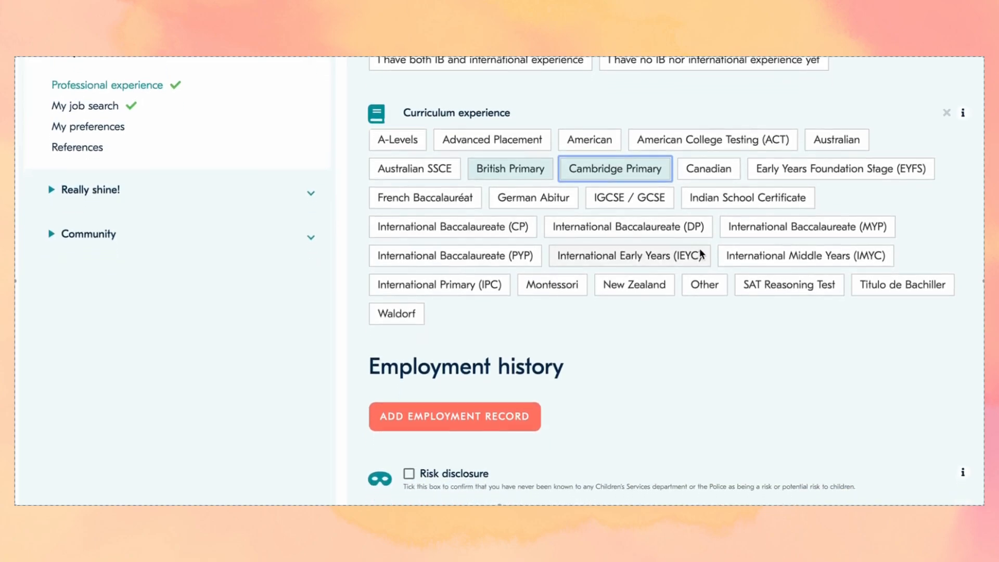
{"action": "left_click", "coordinate": [479, 286]}
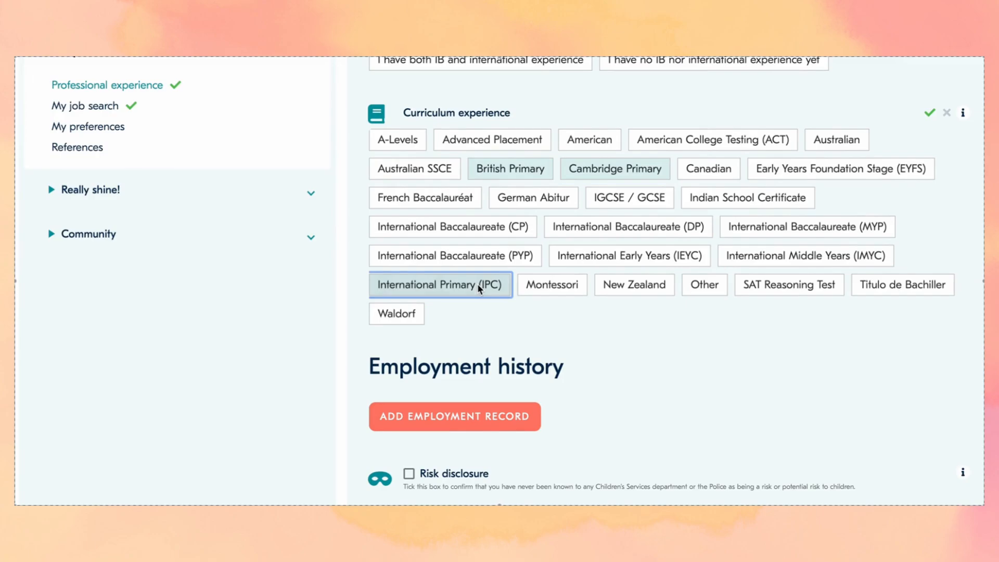
{"action": "left_click", "coordinate": [477, 283]}
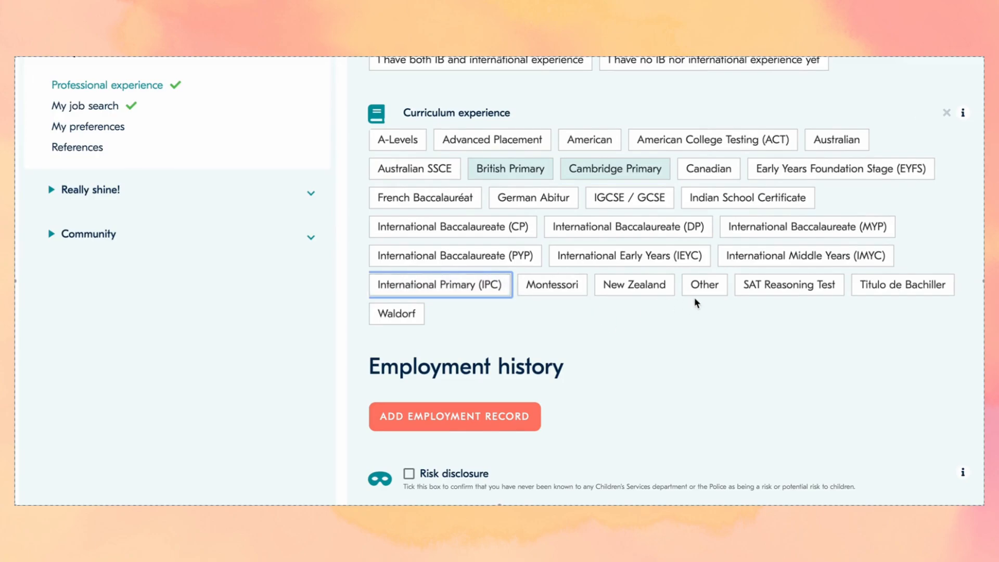
{"action": "scroll", "coordinate": [728, 300], "scroll_direction": "down", "scroll_amount": 3}
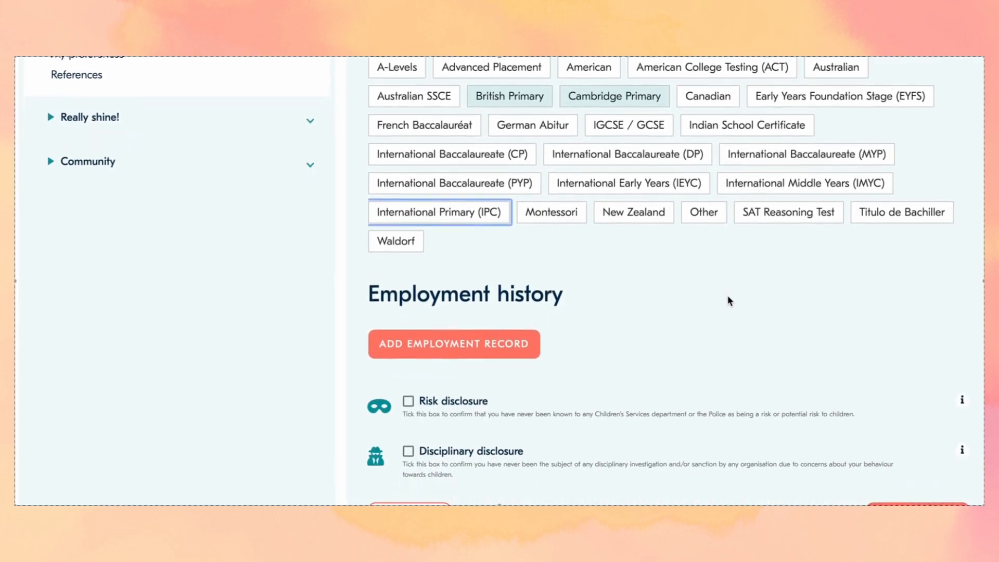
{"action": "scroll", "coordinate": [727, 300], "scroll_direction": "down", "scroll_amount": 2}
{"action": "scroll", "coordinate": [727, 299], "scroll_direction": "down", "scroll_amount": 3}
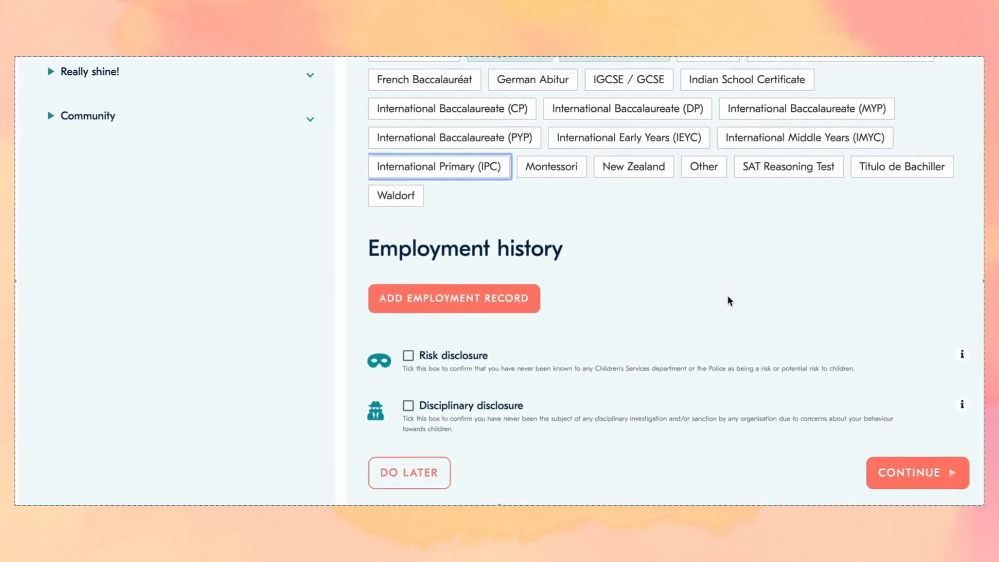
{"action": "scroll", "coordinate": [728, 299], "scroll_direction": "down", "scroll_amount": 1}
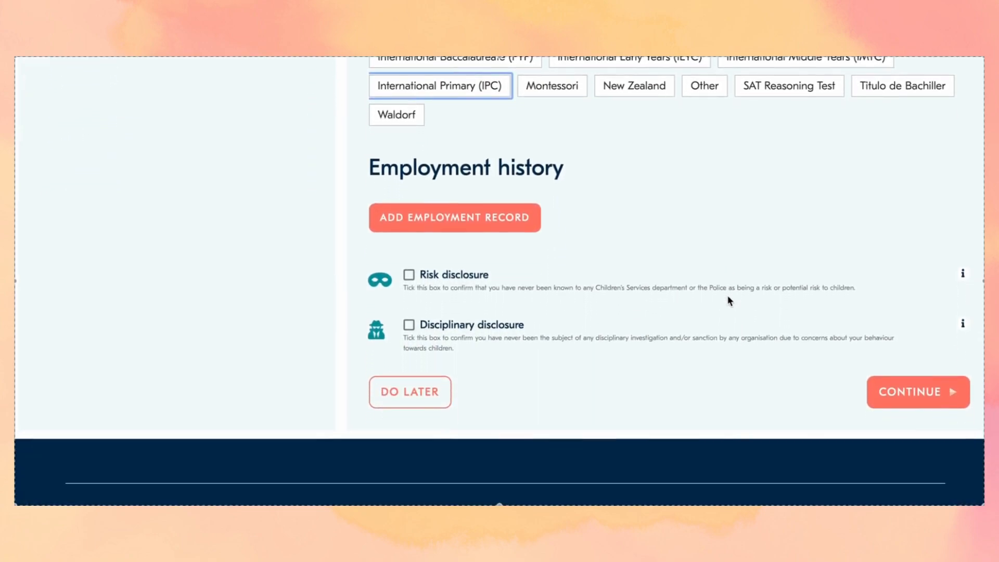
- Add an international-school employment record in Kenya and open the employer school list
{"action": "left_click", "coordinate": [516, 225]}
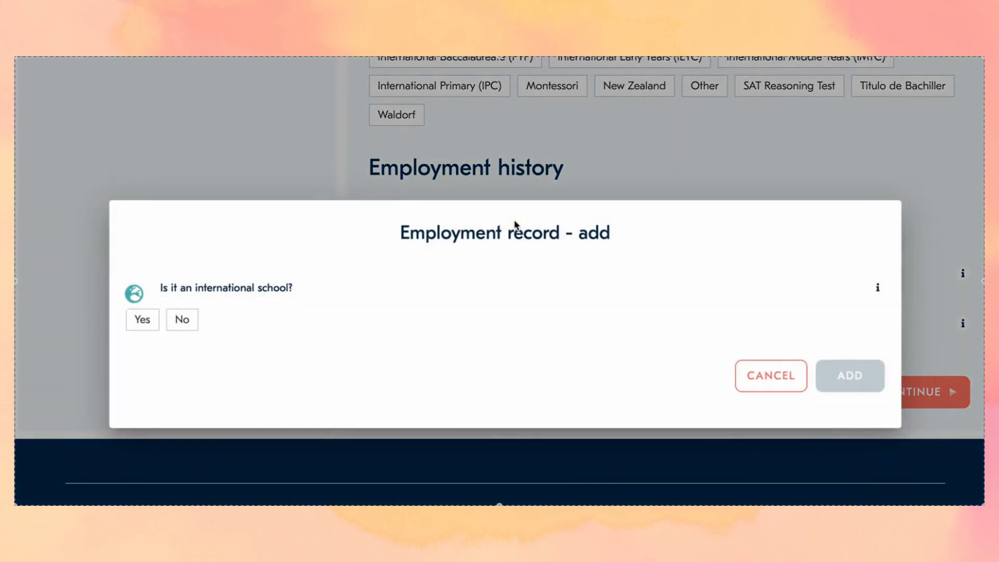
{"action": "left_click", "coordinate": [141, 324]}
{"action": "left_click", "coordinate": [232, 346]}
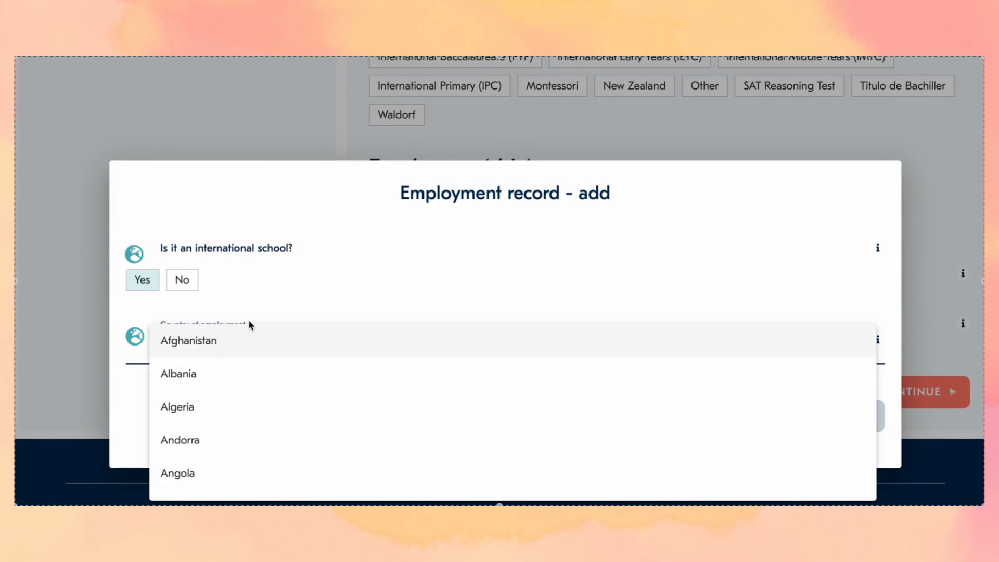
{"action": "key", "text": "k"}
{"action": "key", "text": "y"}
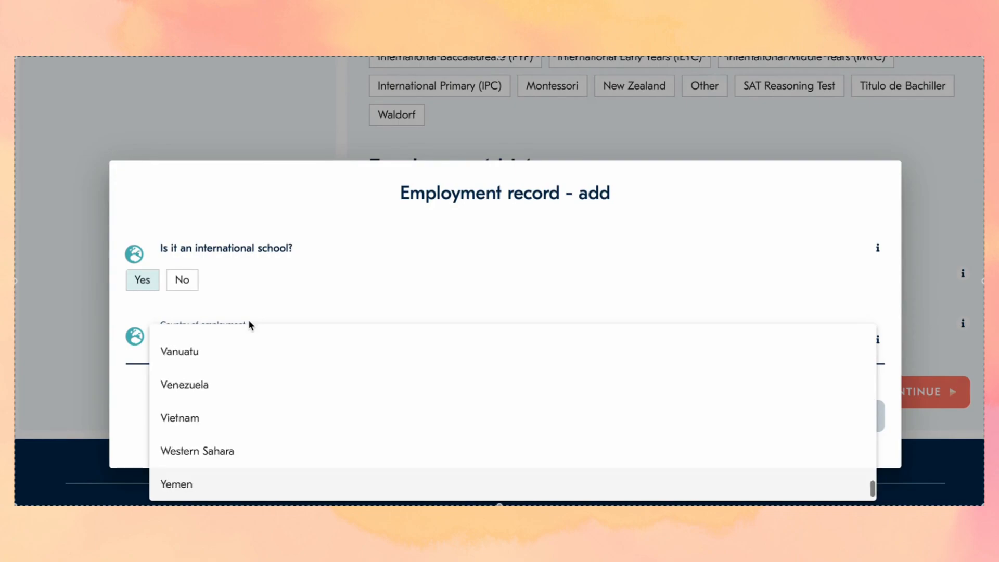
{"action": "key", "text": "a"}
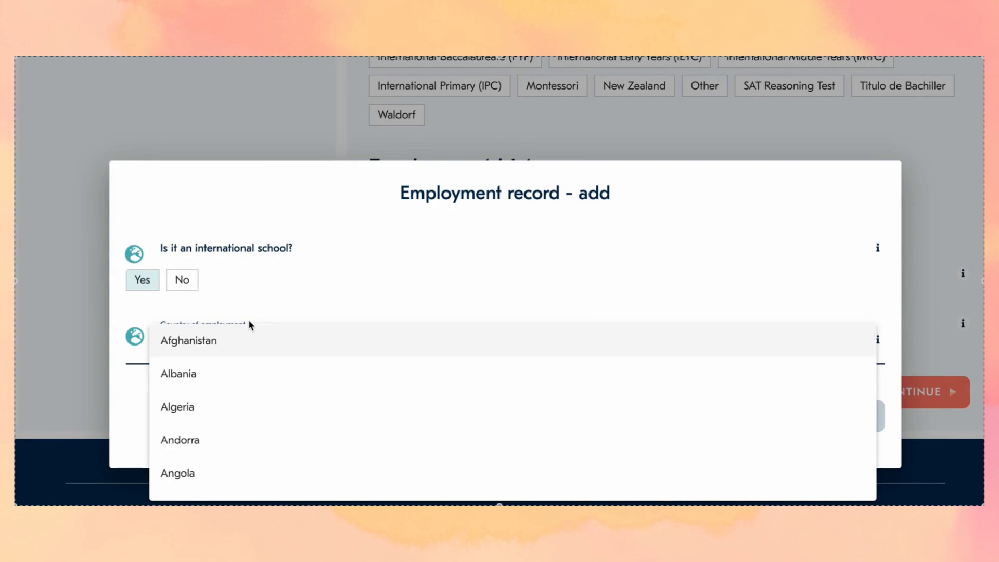
{"action": "key", "text": "k"}
{"action": "scroll", "coordinate": [232, 450], "scroll_direction": "down", "scroll_amount": 1}
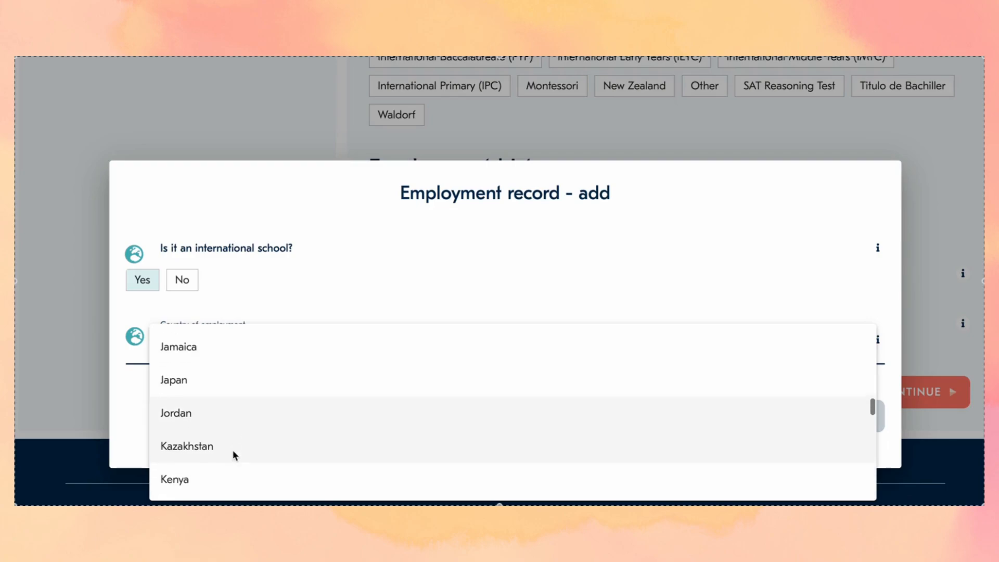
{"action": "scroll", "coordinate": [232, 451], "scroll_direction": "down", "scroll_amount": 1}
{"action": "left_click", "coordinate": [232, 451]}
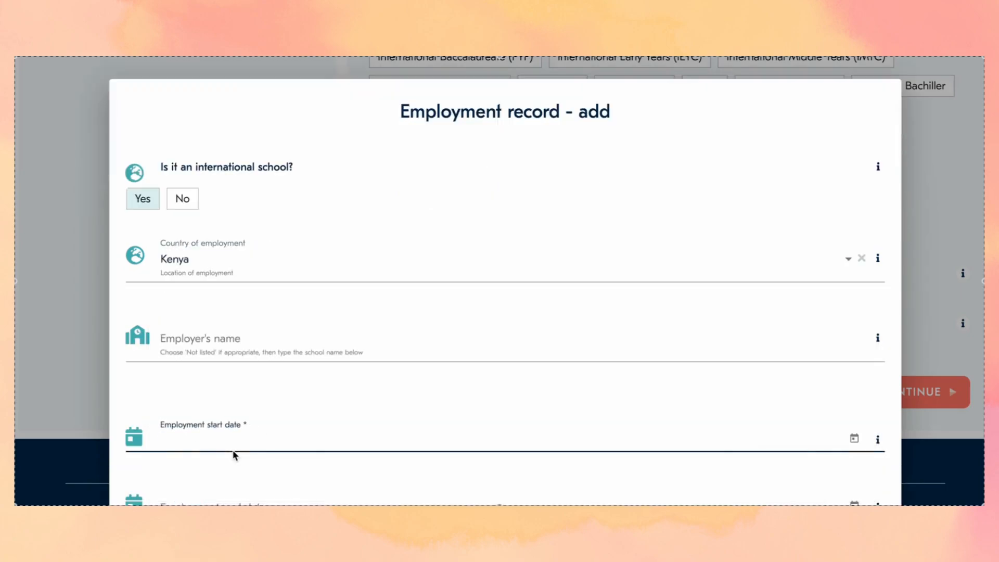
{"action": "left_click", "coordinate": [271, 357]}
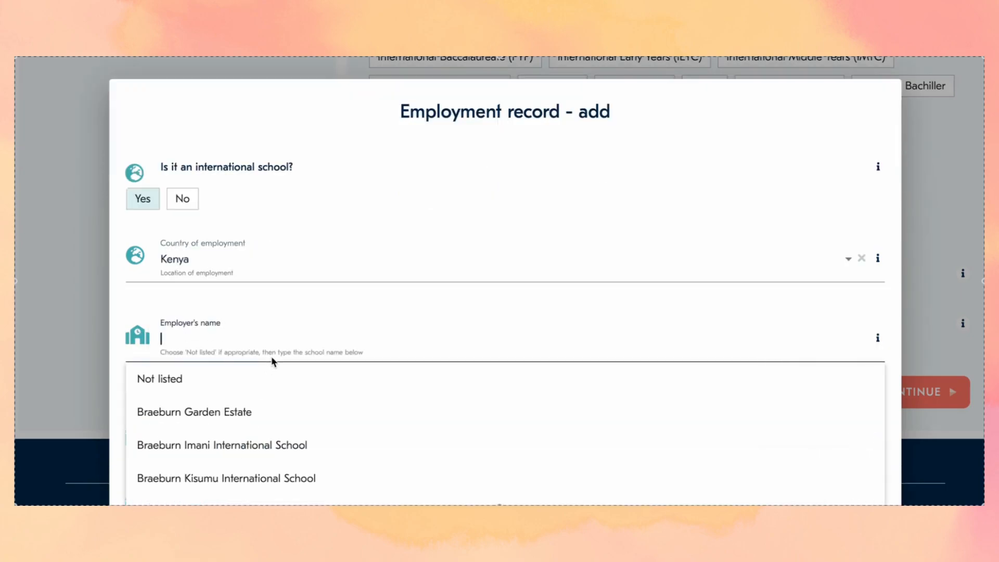
{"action": "scroll", "coordinate": [263, 430], "scroll_direction": "down", "scroll_amount": 3}
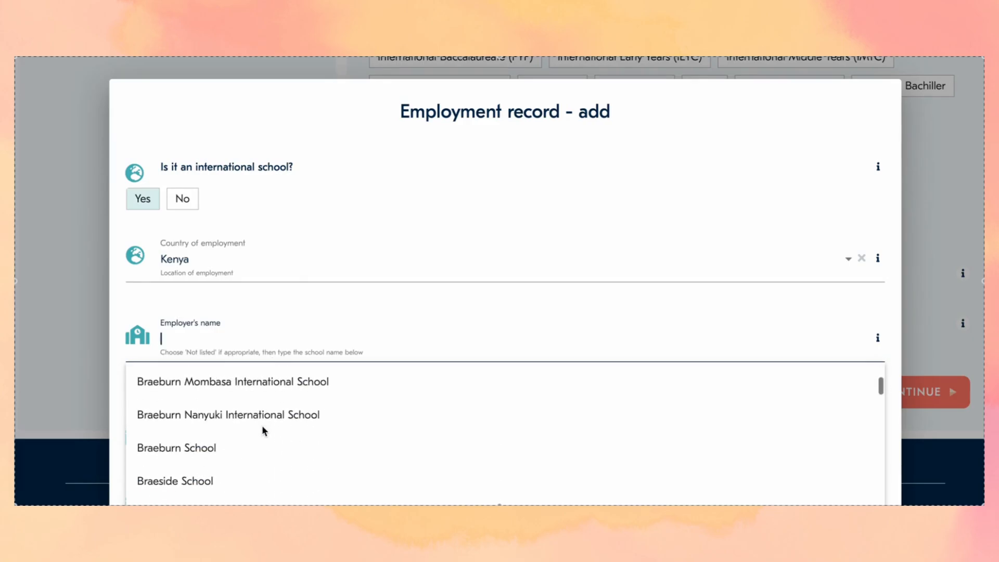
{"action": "scroll", "coordinate": [261, 426], "scroll_direction": "up", "scroll_amount": 1}
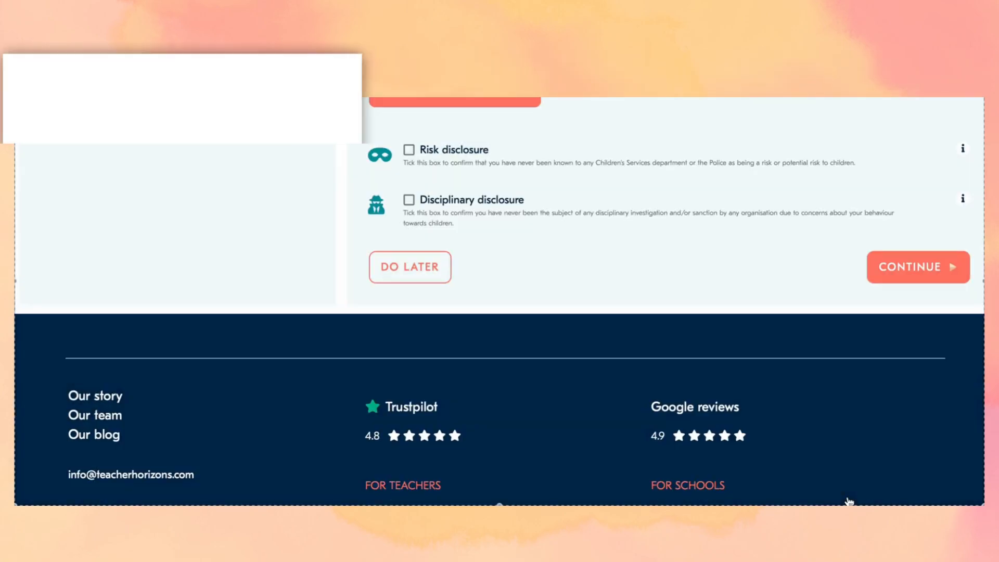
- Scroll down to the Employment history list and the safeguarding disclosure checkboxes
{"action": "scroll", "coordinate": [622, 296], "scroll_direction": "up", "scroll_amount": 10}
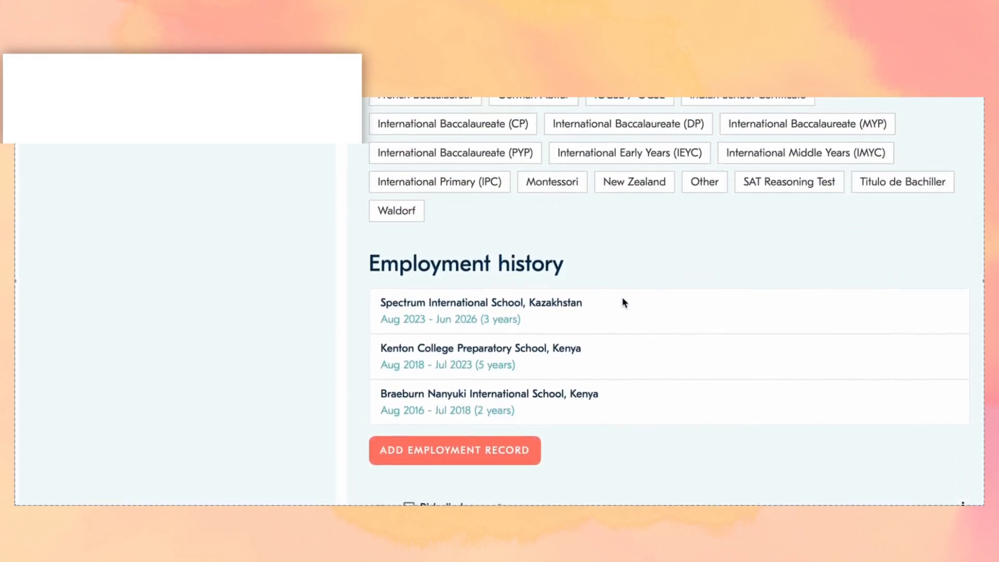
{"action": "scroll", "coordinate": [623, 300], "scroll_direction": "down", "scroll_amount": 2}
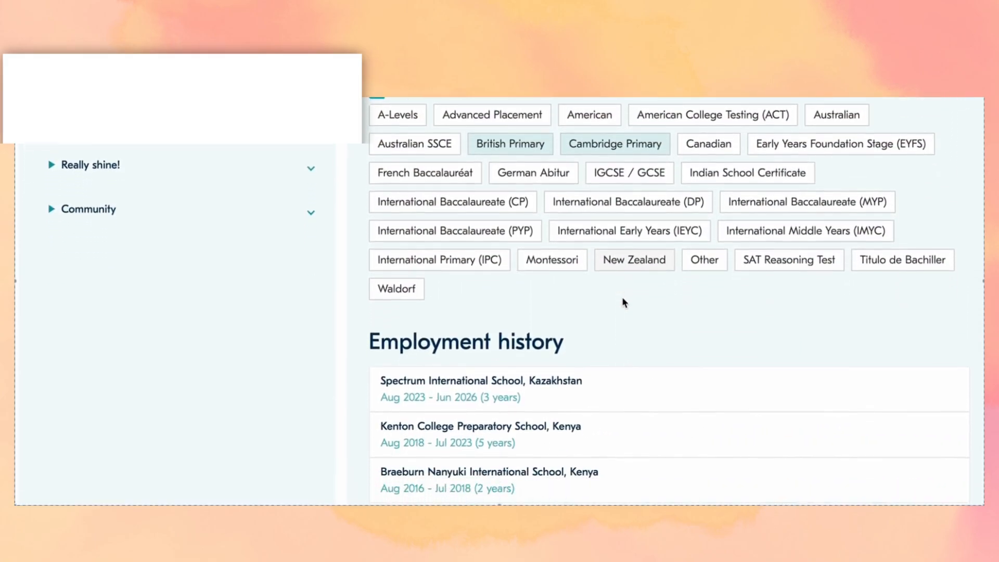
{"action": "scroll", "coordinate": [622, 300], "scroll_direction": "up", "scroll_amount": 5}
{"action": "scroll", "coordinate": [622, 299], "scroll_direction": "up", "scroll_amount": 1}
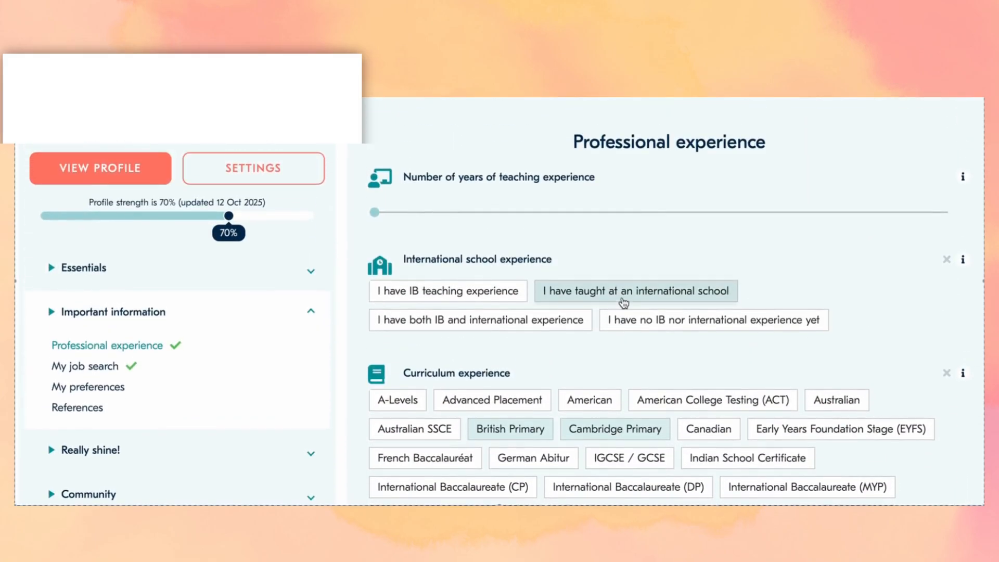
{"action": "scroll", "coordinate": [623, 302], "scroll_direction": "down", "scroll_amount": 1}
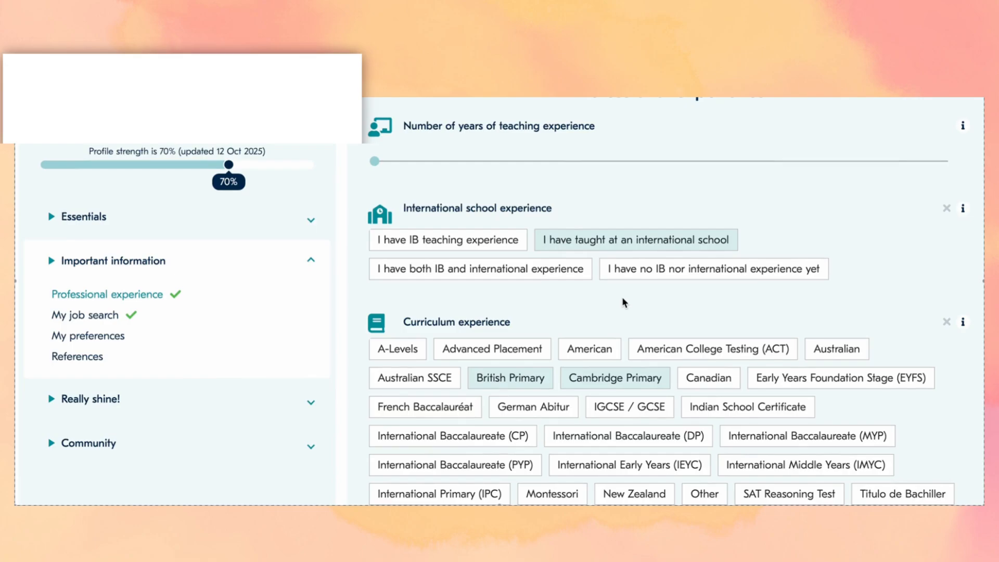
{"action": "scroll", "coordinate": [622, 300], "scroll_direction": "down", "scroll_amount": 1}
{"action": "scroll", "coordinate": [623, 301], "scroll_direction": "down", "scroll_amount": 1}
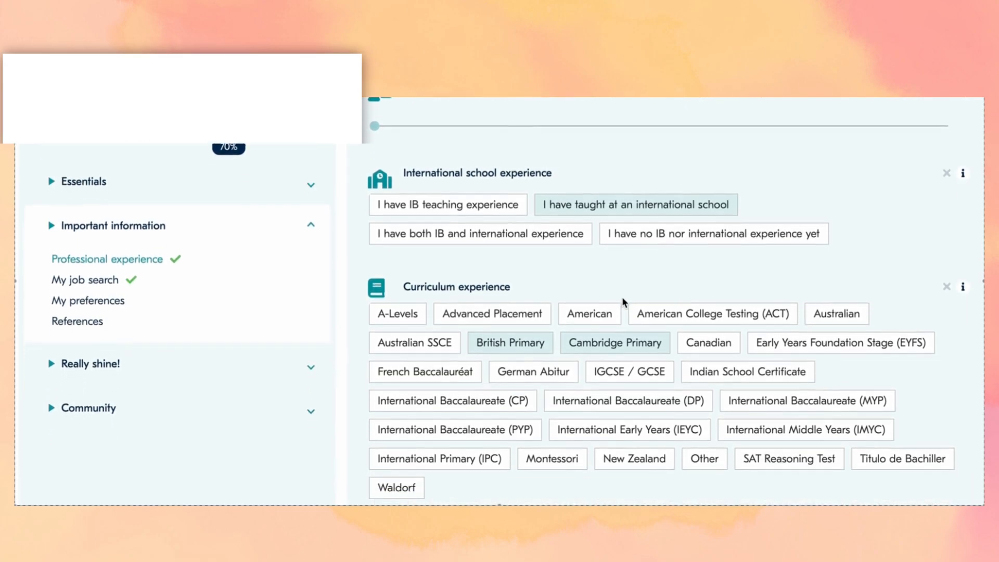
{"action": "scroll", "coordinate": [622, 299], "scroll_direction": "down", "scroll_amount": 1}
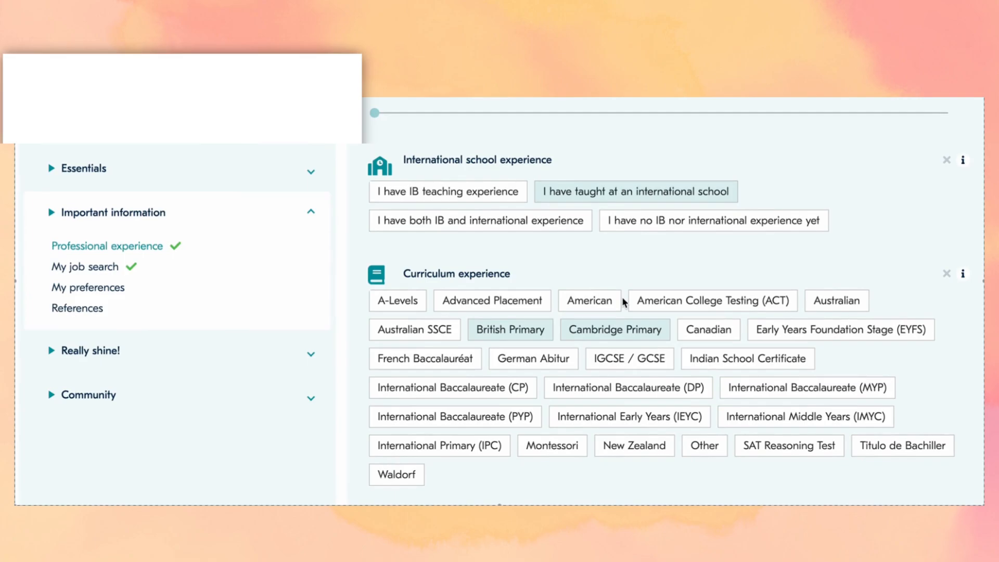
{"action": "scroll", "coordinate": [622, 301], "scroll_direction": "down", "scroll_amount": 8}
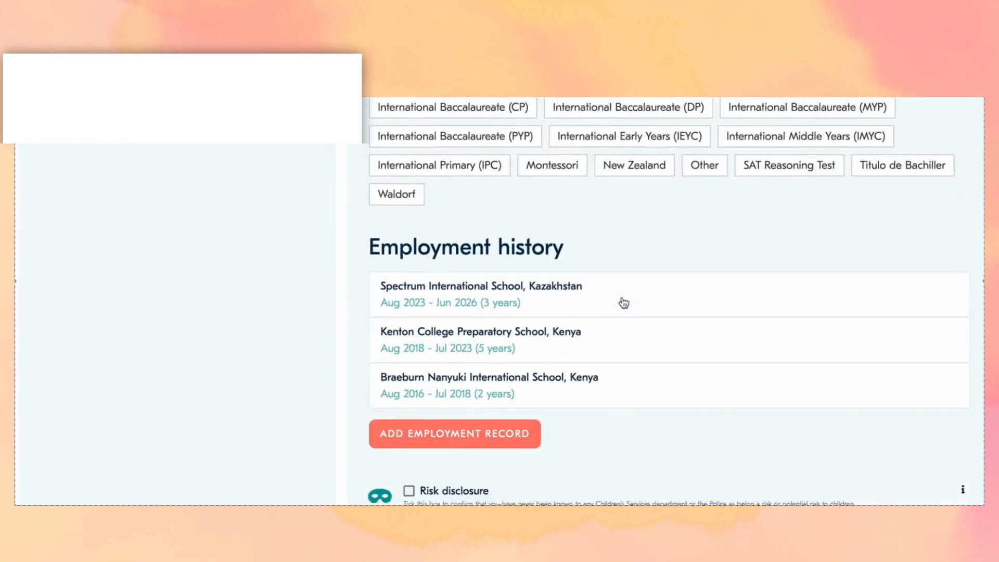
{"action": "scroll", "coordinate": [624, 303], "scroll_direction": "down", "scroll_amount": 2}
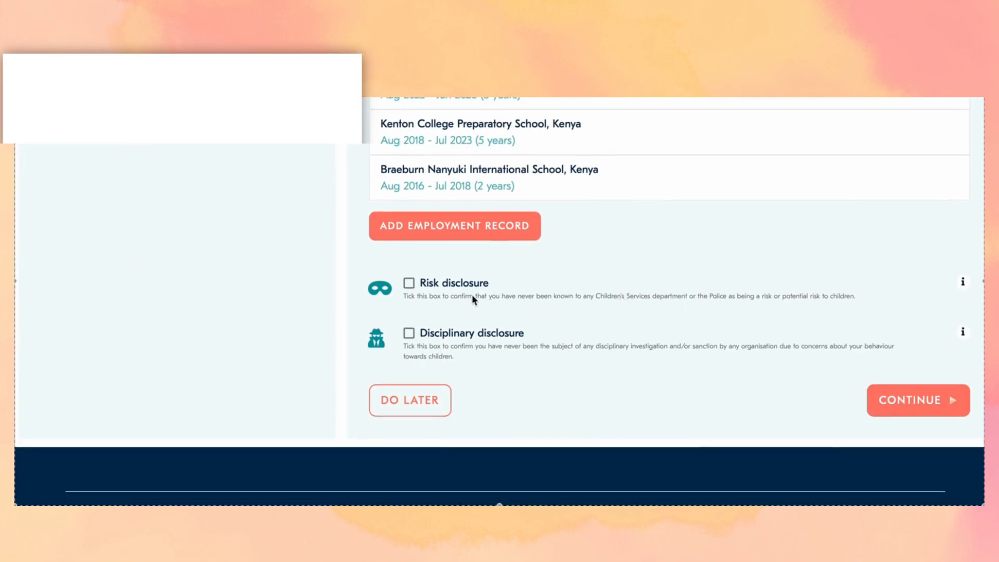
- Tick the Risk and Disciplinary safeguarding disclosures and continue past Professional experience
{"action": "scroll", "coordinate": [409, 286], "scroll_direction": "down", "scroll_amount": 1}
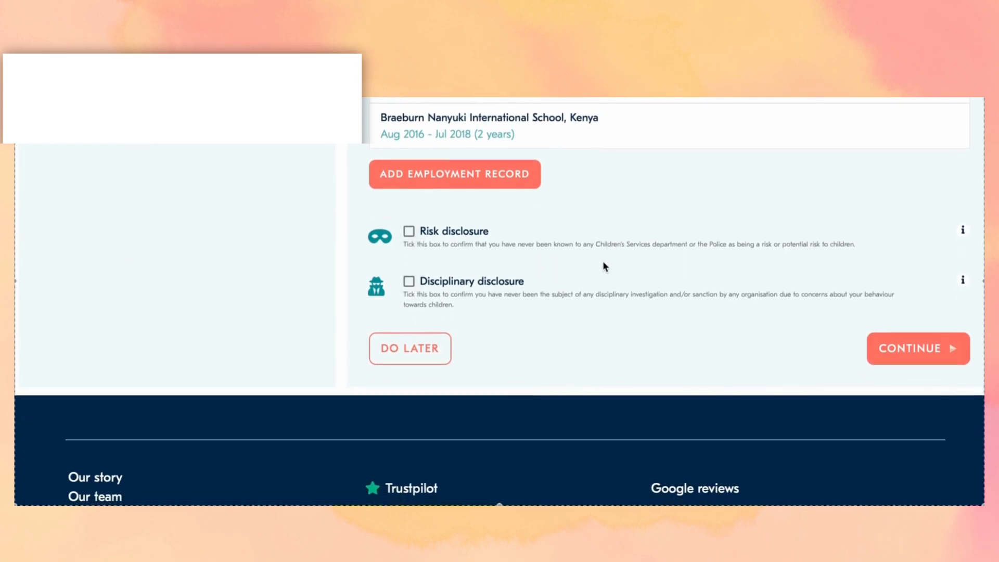
{"action": "left_click", "coordinate": [408, 232]}
{"action": "left_click", "coordinate": [409, 282]}
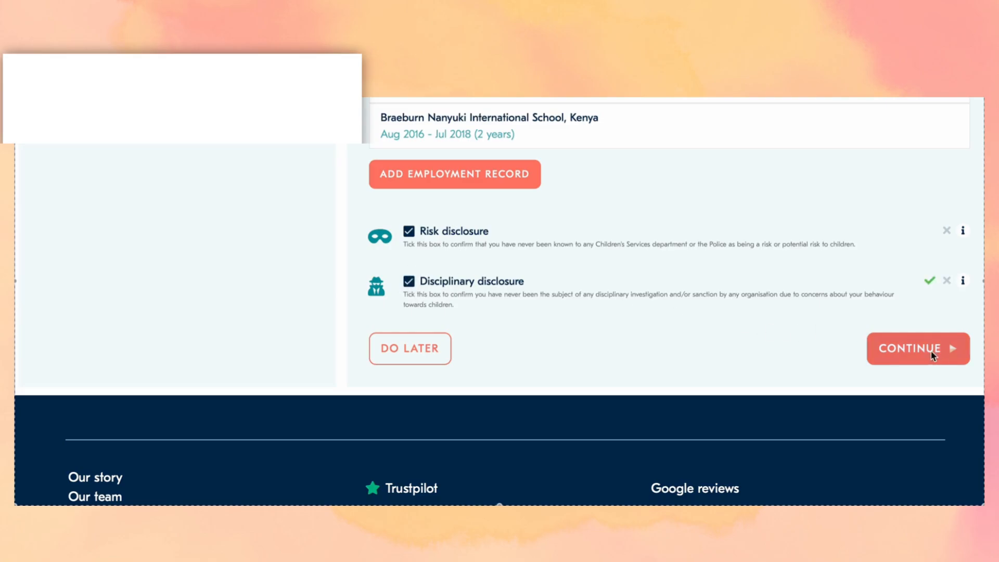
{"action": "left_click", "coordinate": [926, 355]}
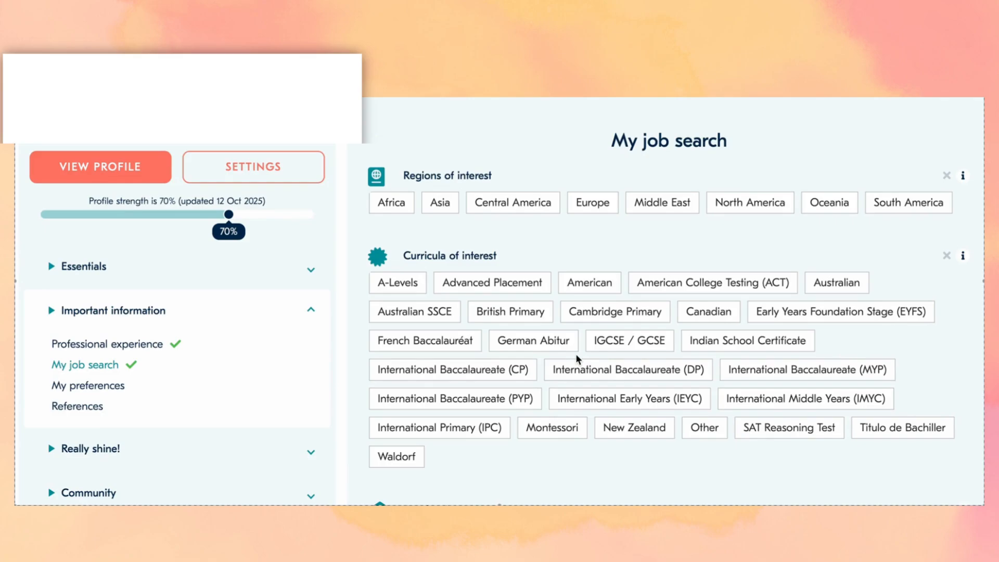
- Add Asia, Middle East, South America and Africa as regions of interest
{"action": "scroll", "coordinate": [576, 358], "scroll_direction": "down", "scroll_amount": 1}
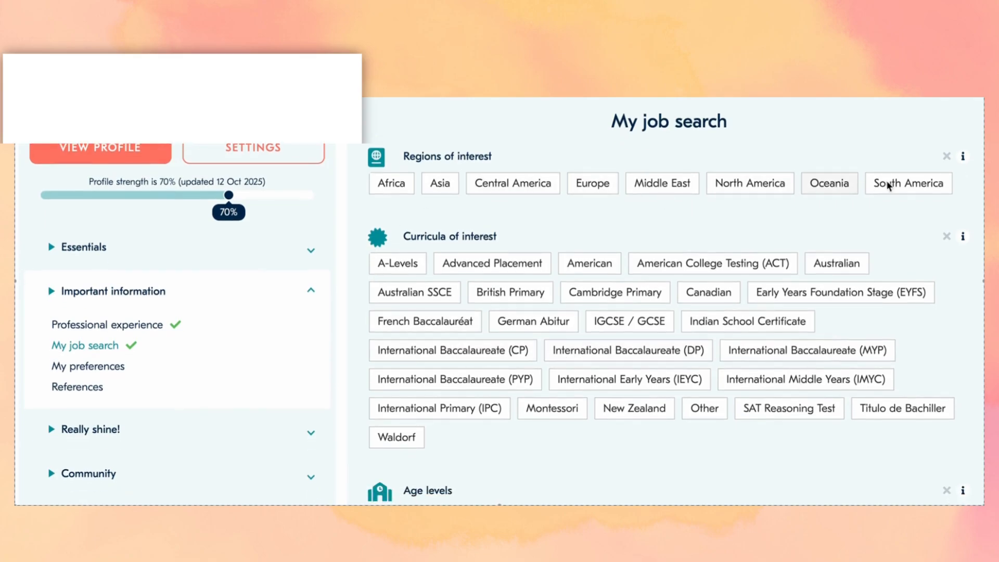
{"action": "left_click", "coordinate": [444, 188]}
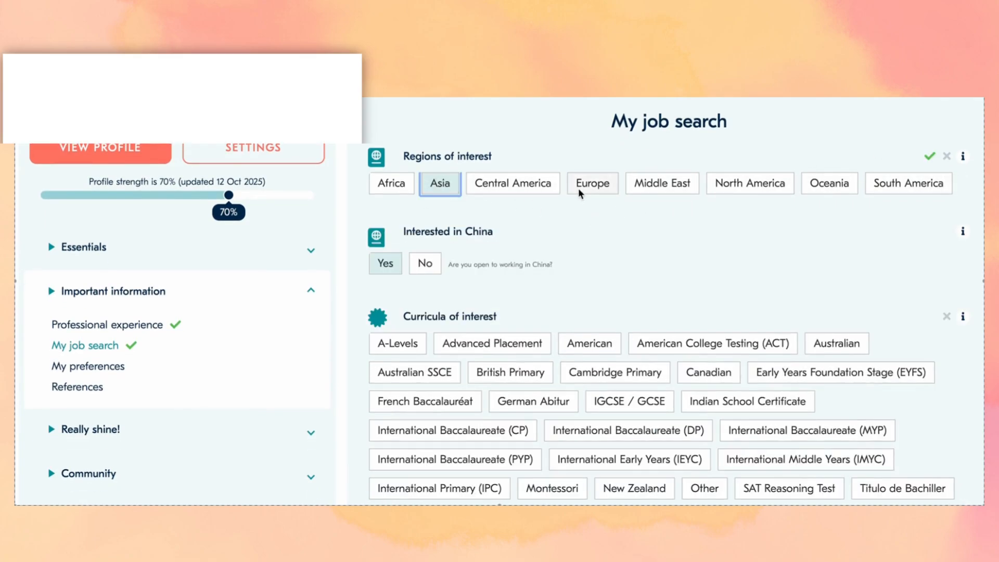
{"action": "left_click", "coordinate": [654, 189]}
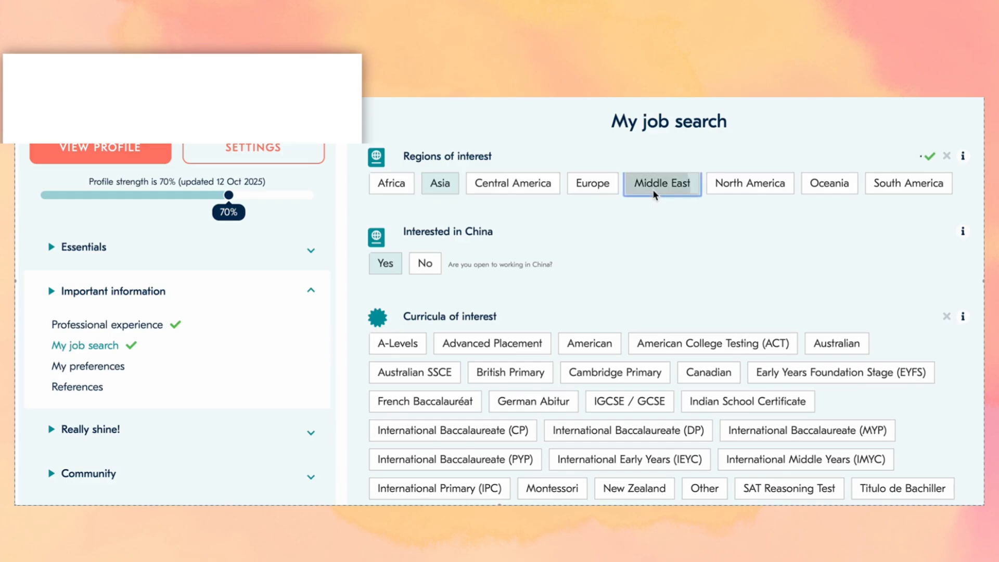
{"action": "left_click", "coordinate": [892, 187]}
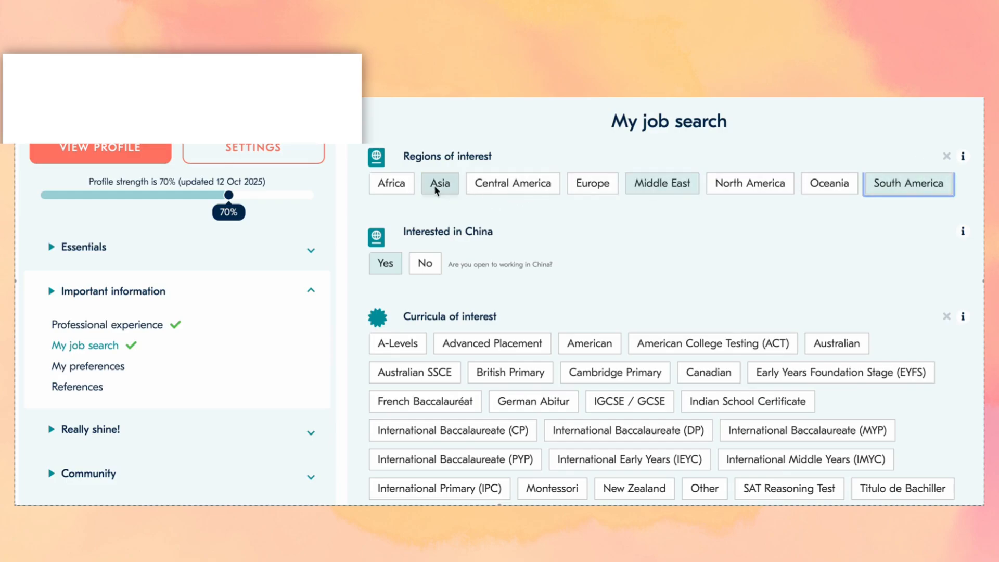
{"action": "left_click", "coordinate": [395, 186]}
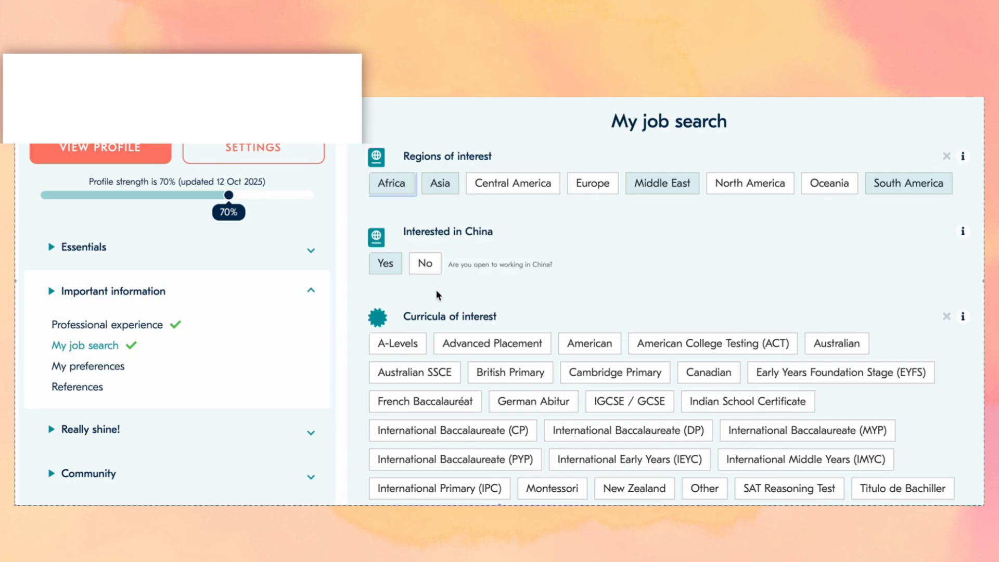
- Add British Primary, Cambridge Primary and EYFS as curricula of interest
{"action": "scroll", "coordinate": [437, 291], "scroll_direction": "down", "scroll_amount": 1}
{"action": "scroll", "coordinate": [437, 294], "scroll_direction": "down", "scroll_amount": 5}
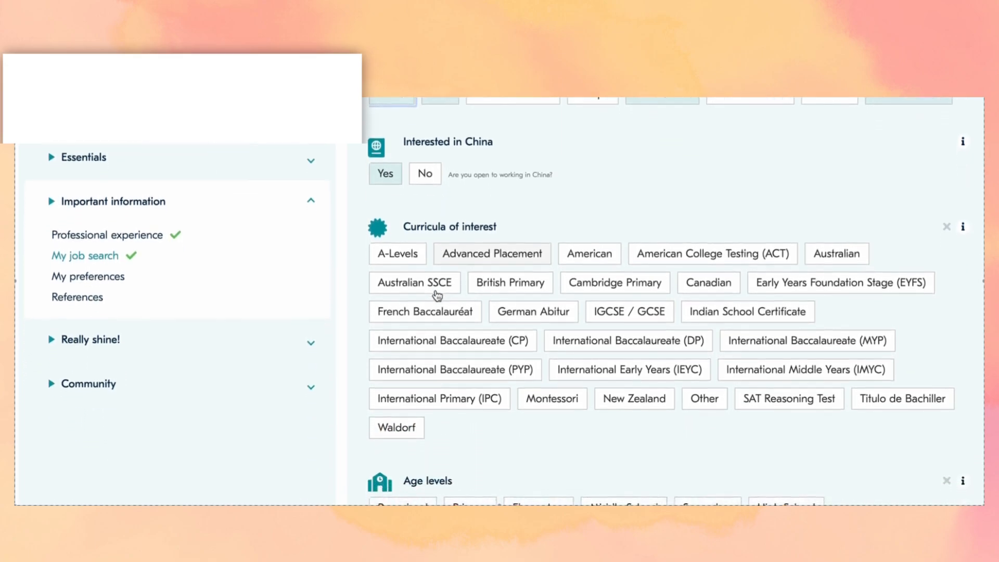
{"action": "scroll", "coordinate": [437, 294], "scroll_direction": "down", "scroll_amount": 3}
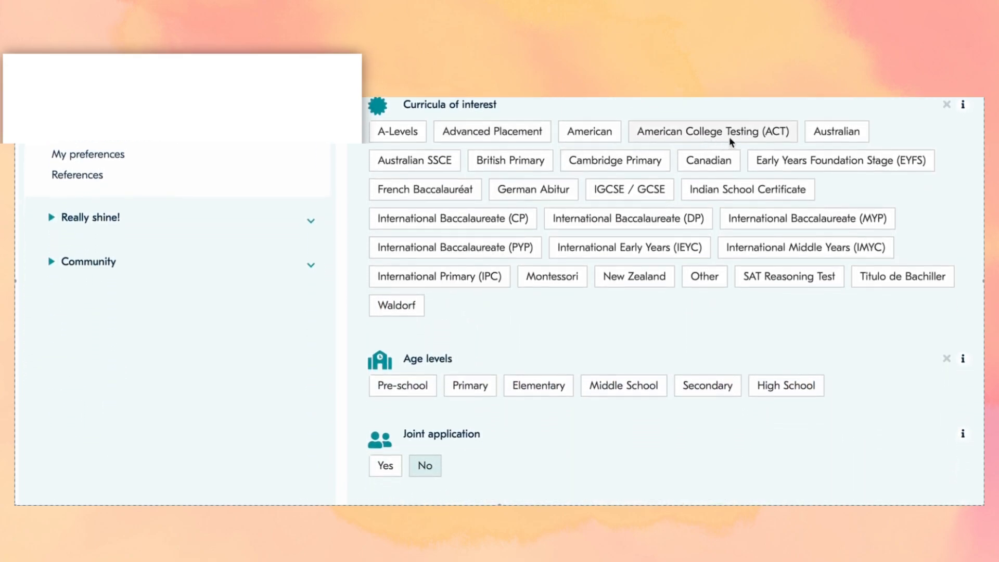
{"action": "left_click", "coordinate": [525, 161]}
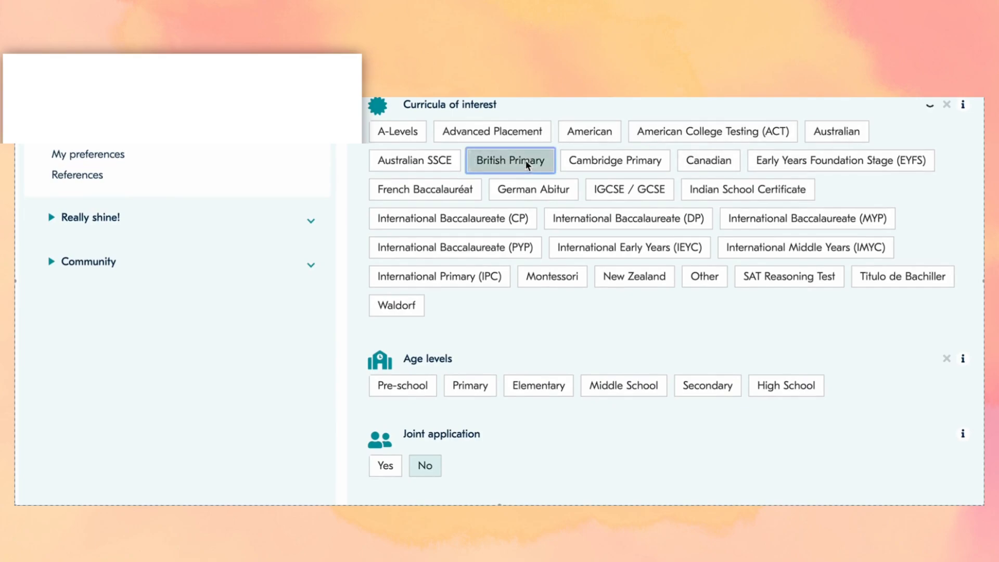
{"action": "left_click", "coordinate": [608, 163]}
{"action": "left_click", "coordinate": [831, 162]}
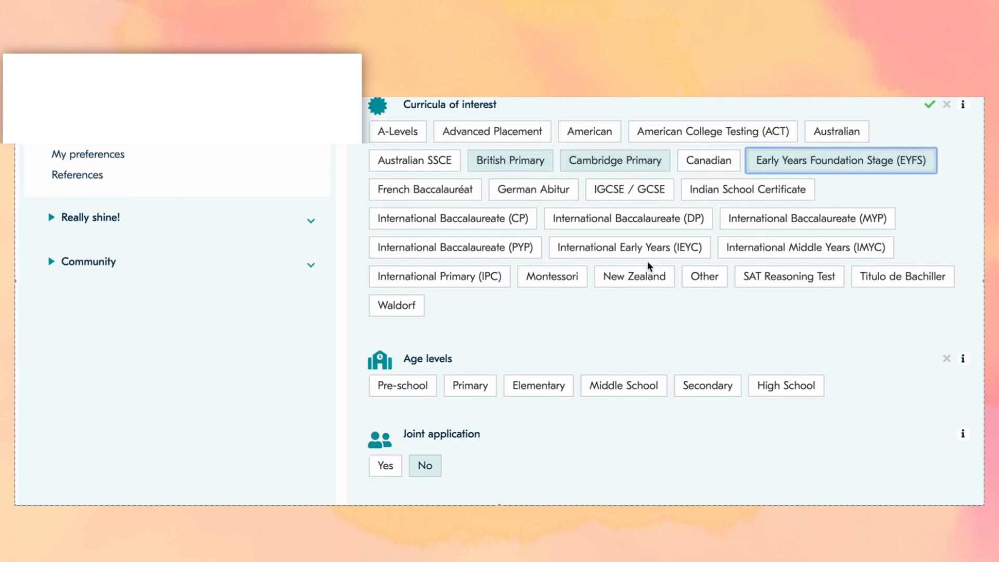
{"action": "scroll", "coordinate": [647, 260], "scroll_direction": "down", "scroll_amount": 4}
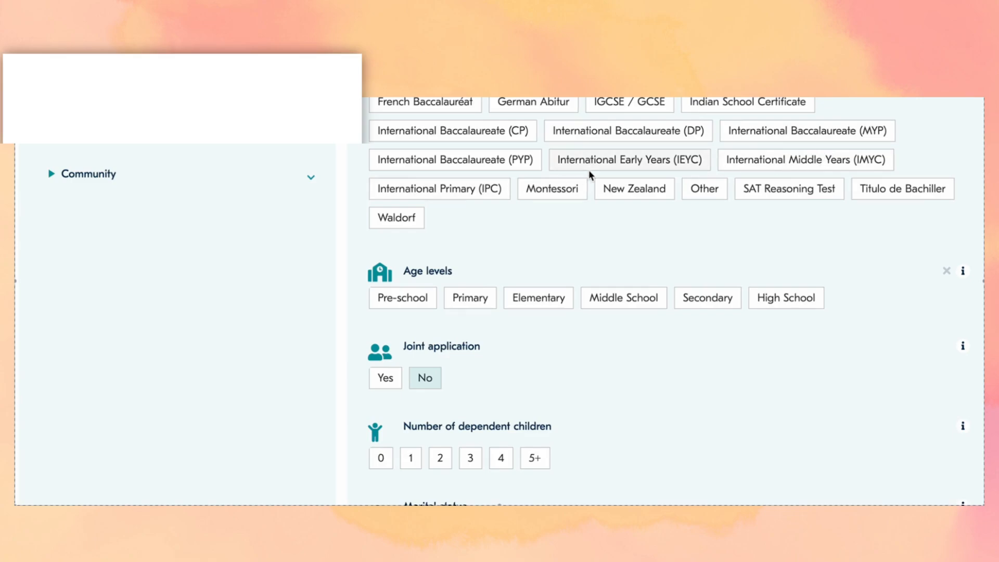
{"action": "scroll", "coordinate": [827, 160], "scroll_direction": "up", "scroll_amount": 1}
{"action": "scroll", "coordinate": [828, 159], "scroll_direction": "up", "scroll_amount": 2}
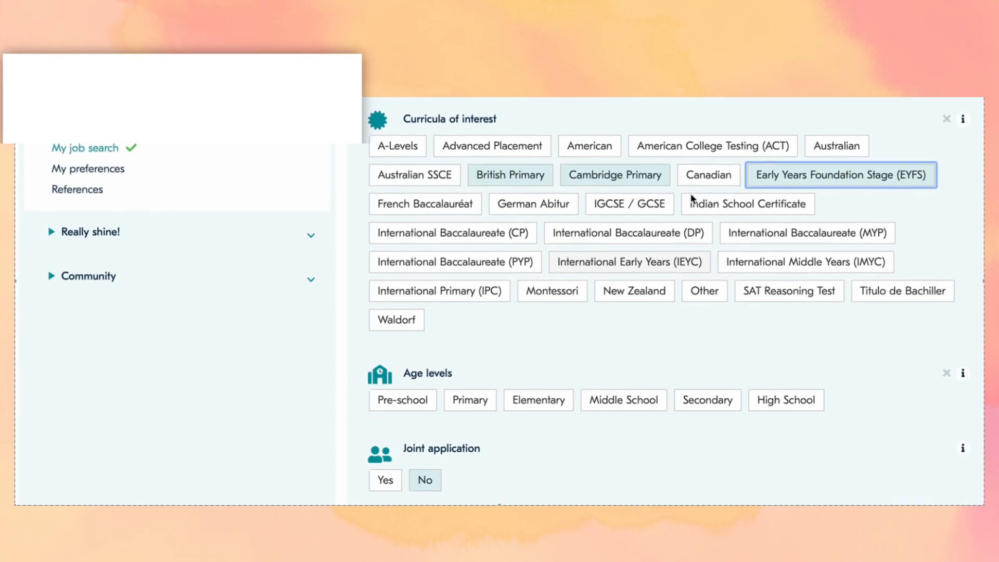
{"action": "scroll", "coordinate": [692, 198], "scroll_direction": "down", "scroll_amount": 3}
{"action": "scroll", "coordinate": [692, 198], "scroll_direction": "down", "scroll_amount": 1}
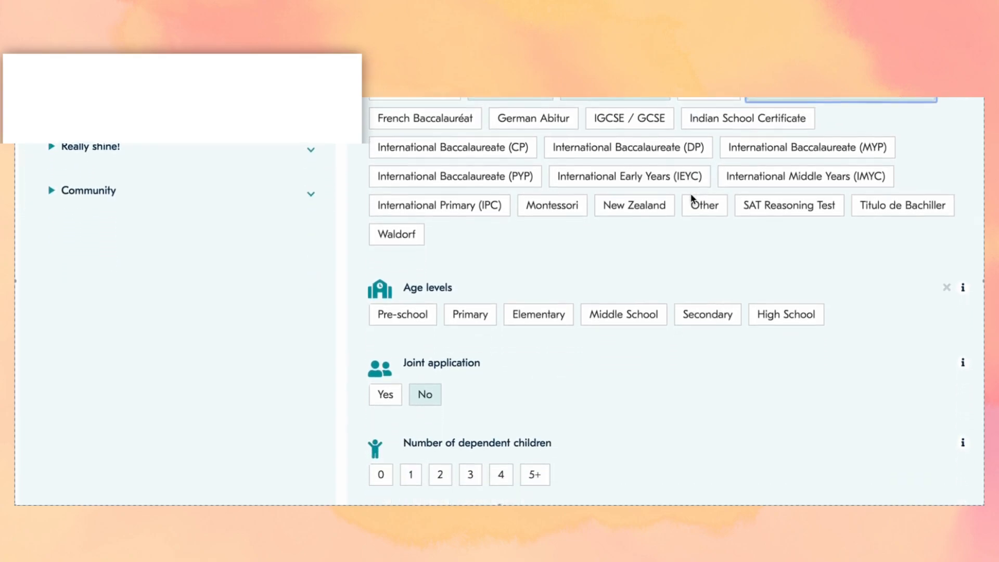
- Add the IB (PYP) curriculum and Primary, Elementary and Pre-school age levels
{"action": "left_click", "coordinate": [494, 182]}
{"action": "left_click", "coordinate": [455, 316]}
{"action": "scroll", "coordinate": [456, 317], "scroll_direction": "down", "scroll_amount": 3}
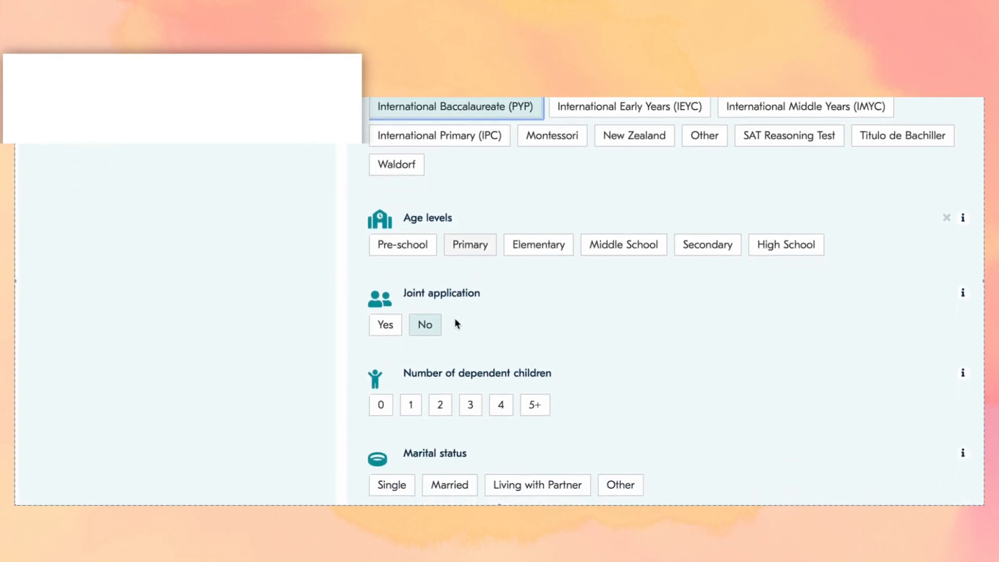
{"action": "scroll", "coordinate": [456, 324], "scroll_direction": "down", "scroll_amount": 2}
{"action": "left_click", "coordinate": [467, 223]}
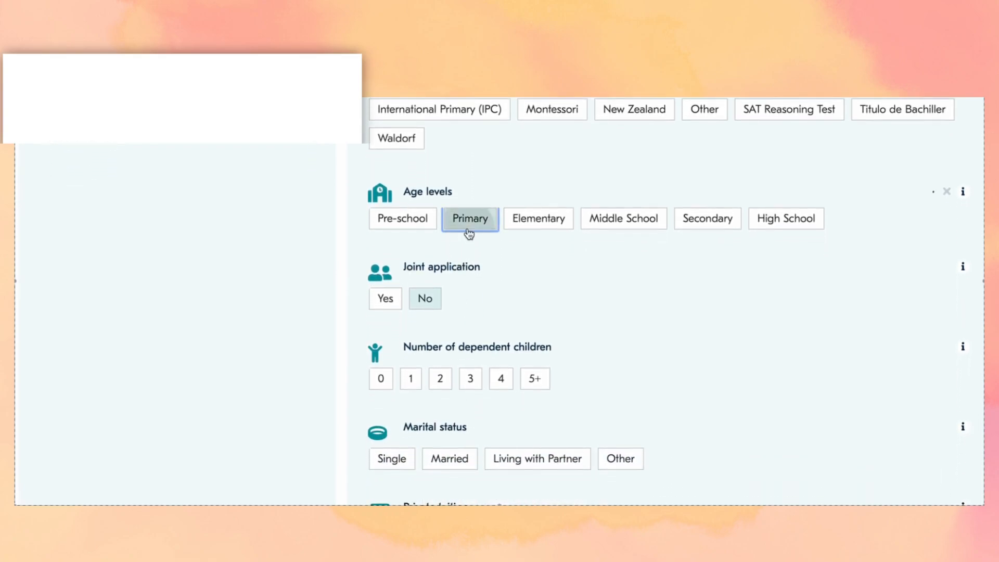
{"action": "left_click", "coordinate": [522, 220]}
{"action": "scroll", "coordinate": [591, 281], "scroll_direction": "down", "scroll_amount": 1}
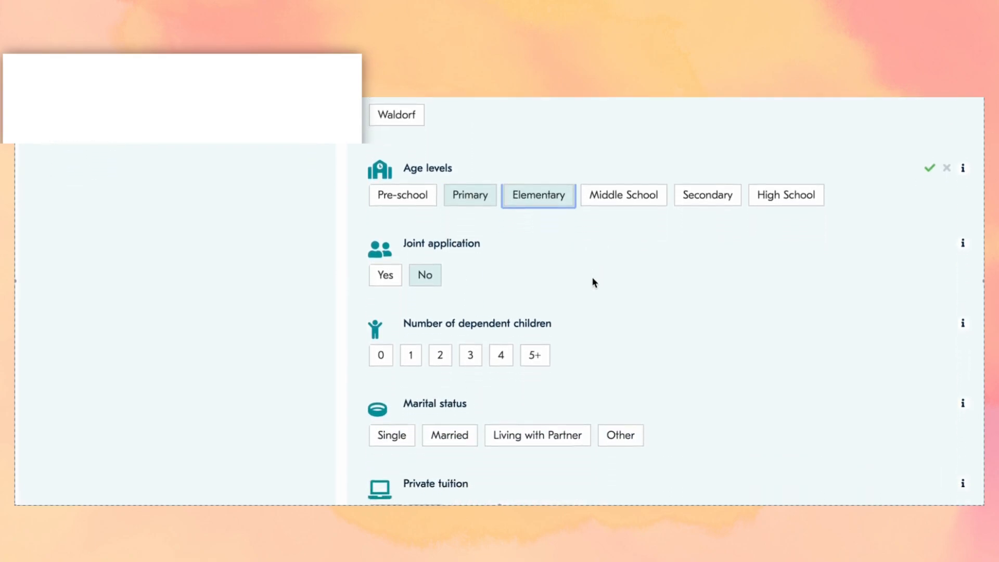
{"action": "scroll", "coordinate": [593, 281], "scroll_direction": "down", "scroll_amount": 1}
{"action": "left_click", "coordinate": [408, 169]}
{"action": "scroll", "coordinate": [498, 255], "scroll_direction": "down", "scroll_amount": 1}
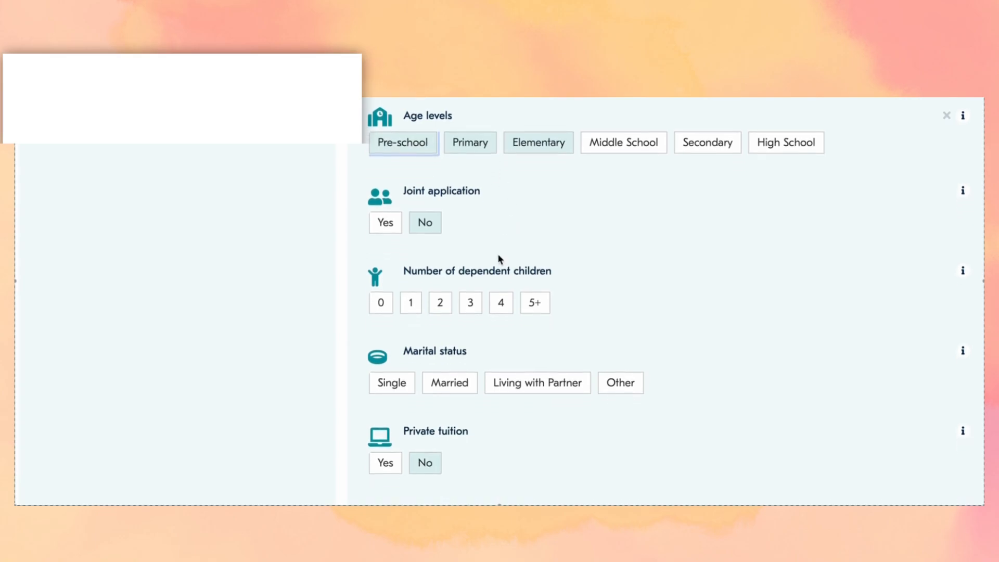
{"action": "scroll", "coordinate": [498, 254], "scroll_direction": "down", "scroll_amount": 2}
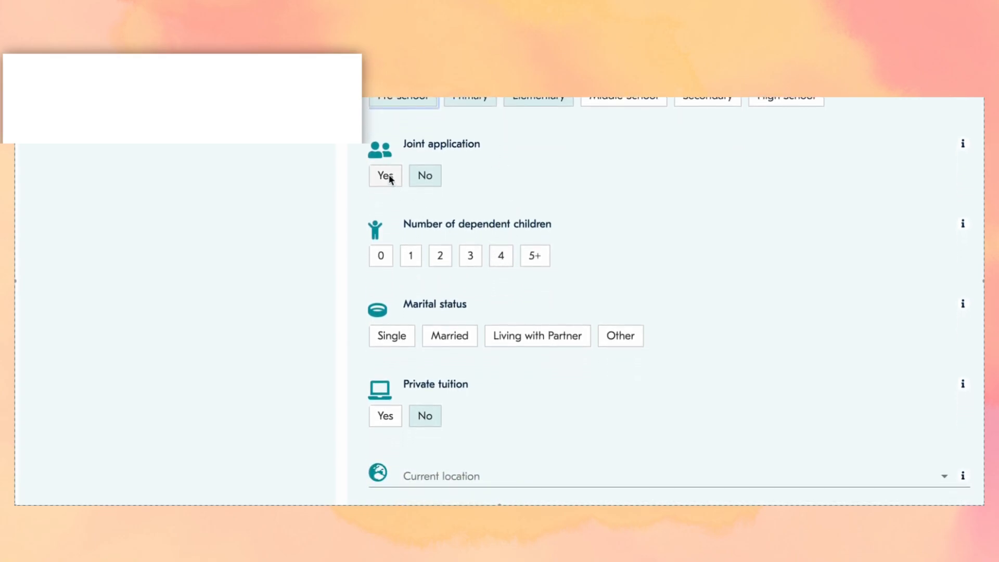
{"action": "scroll", "coordinate": [497, 259], "scroll_direction": "down", "scroll_amount": 3}
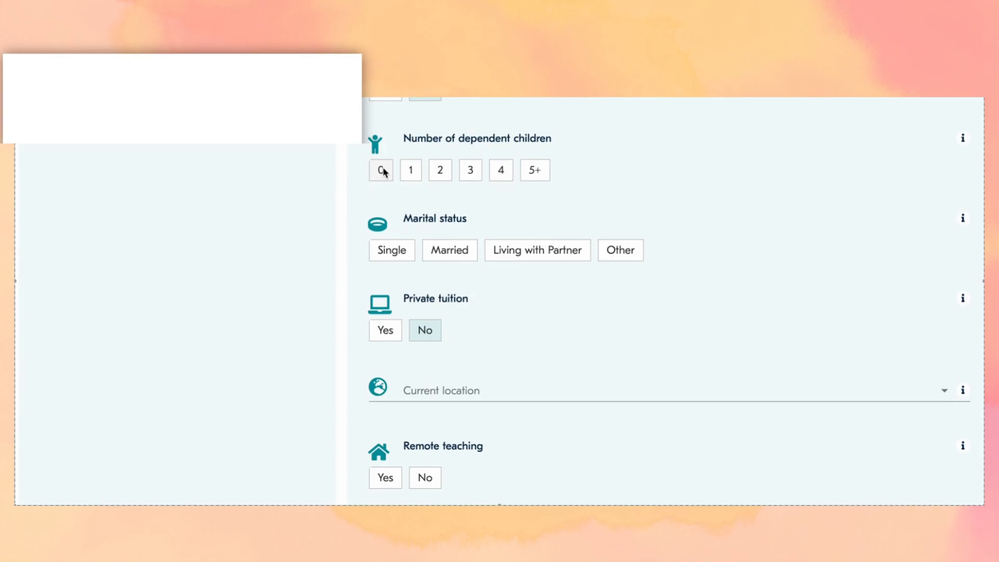
- Set 0 dependent children, Single status, current location Kazakhstan, and no remote teaching
{"action": "left_click", "coordinate": [383, 171]}
{"action": "scroll", "coordinate": [535, 241], "scroll_direction": "down", "scroll_amount": 2}
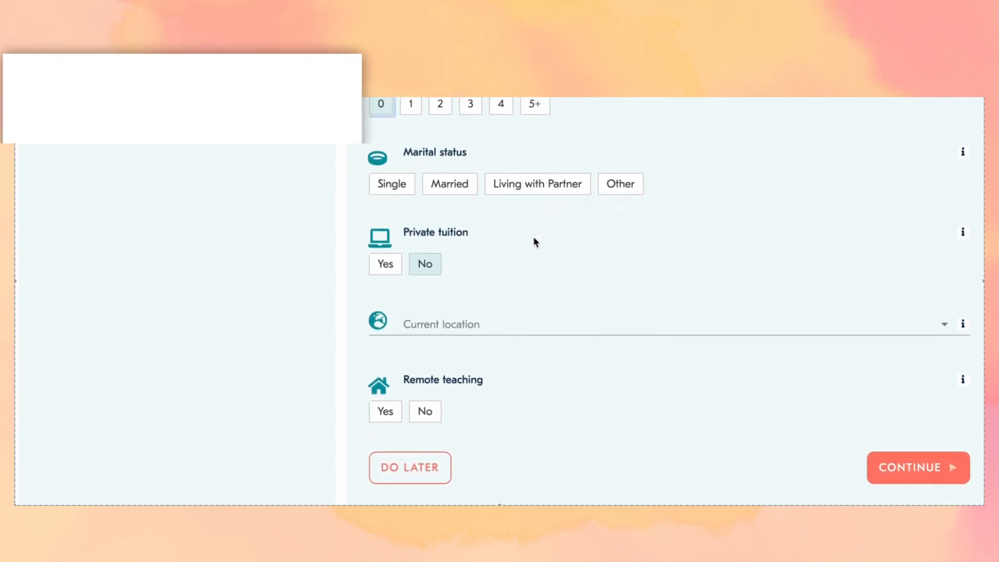
{"action": "left_click", "coordinate": [398, 185]}
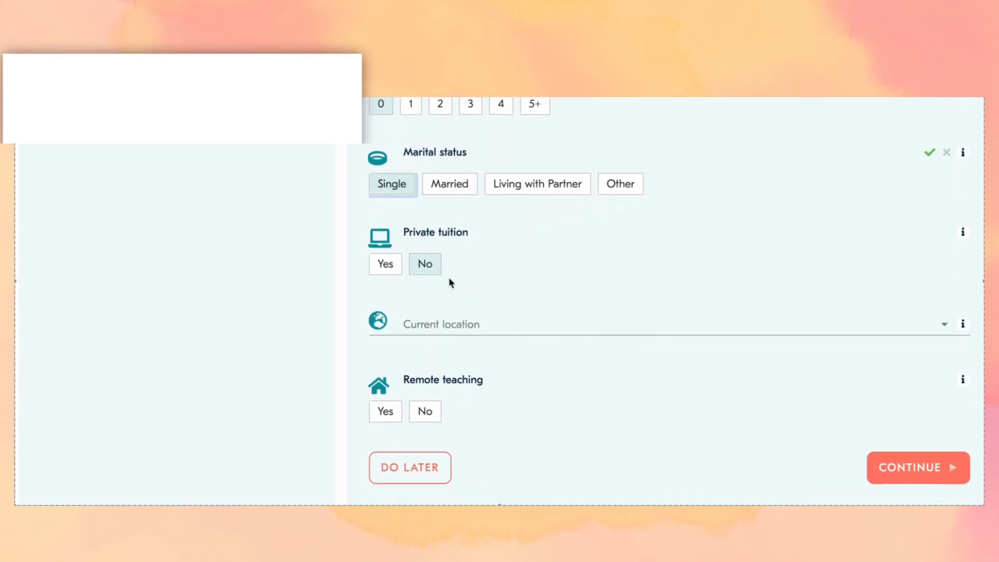
{"action": "scroll", "coordinate": [509, 296], "scroll_direction": "down", "scroll_amount": 2}
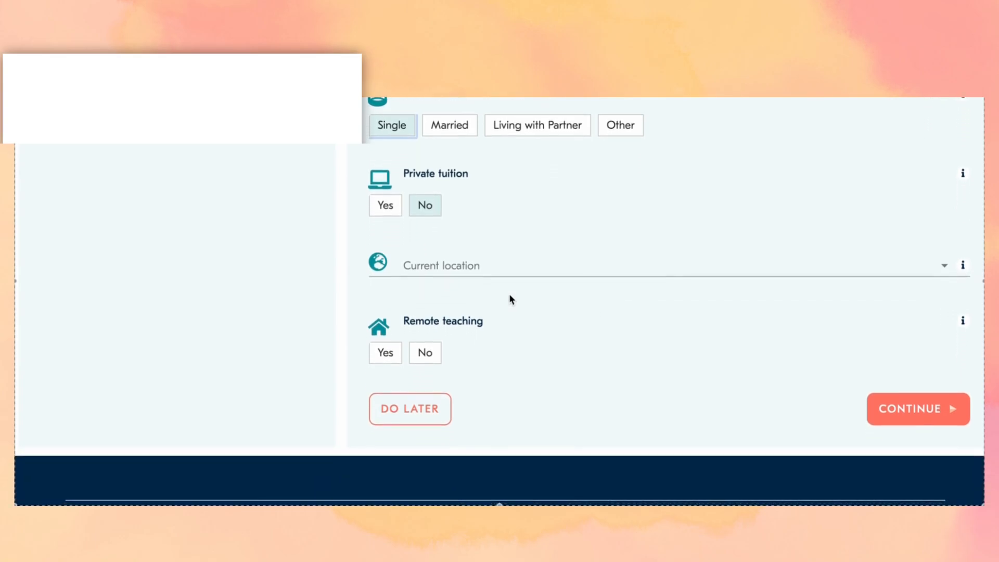
{"action": "left_click", "coordinate": [670, 276]}
{"action": "key", "text": "k"}
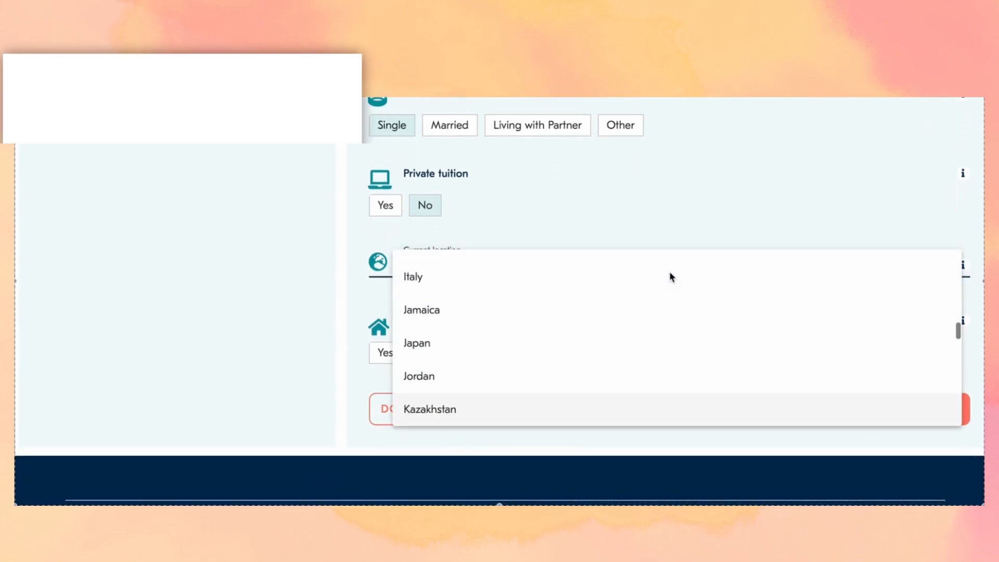
{"action": "left_click", "coordinate": [511, 413]}
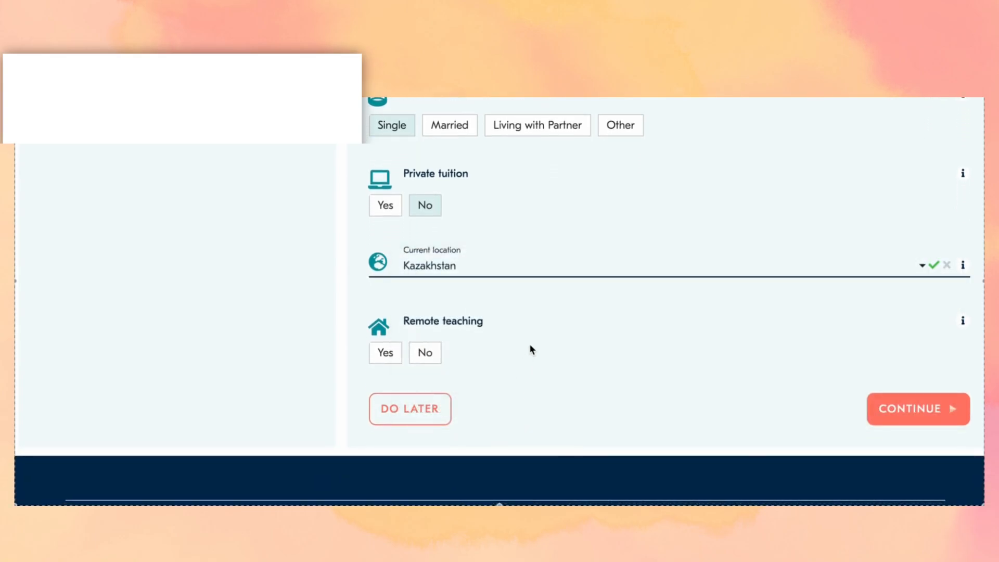
{"action": "left_click", "coordinate": [424, 353]}
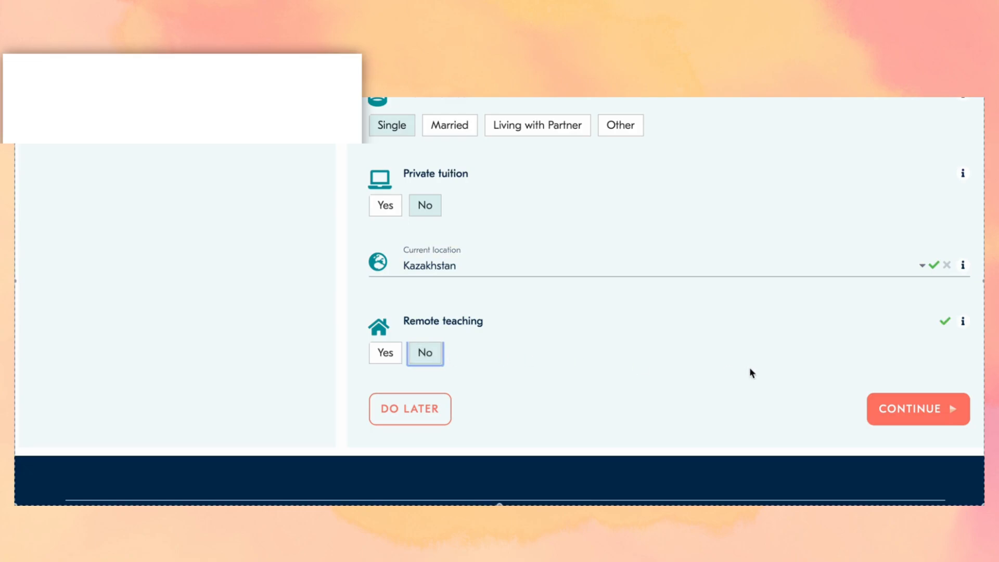
- Save the job search, mark the top preference Not Applicable and saving money Essential
{"action": "left_click", "coordinate": [914, 414]}
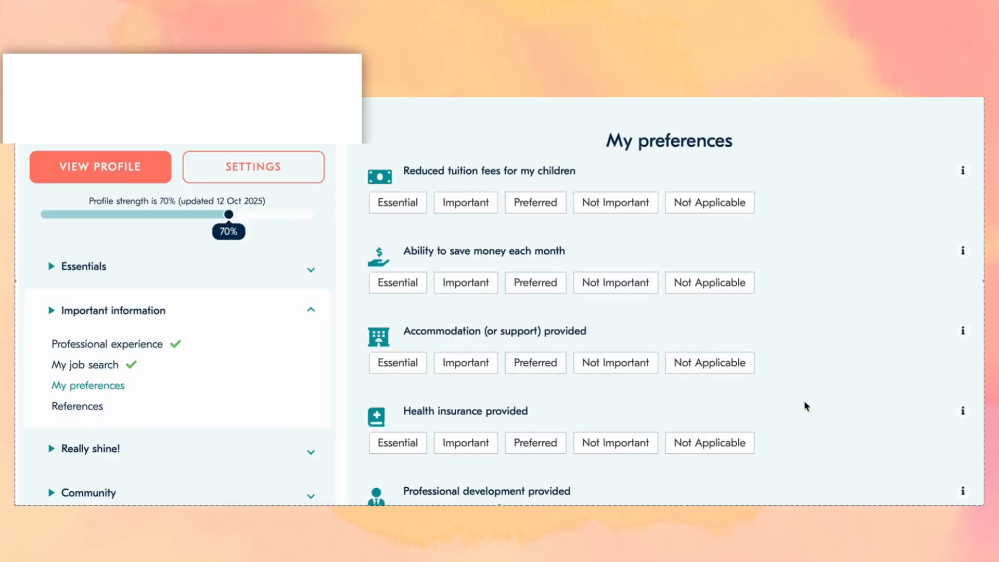
{"action": "scroll", "coordinate": [690, 382], "scroll_direction": "down", "scroll_amount": 1}
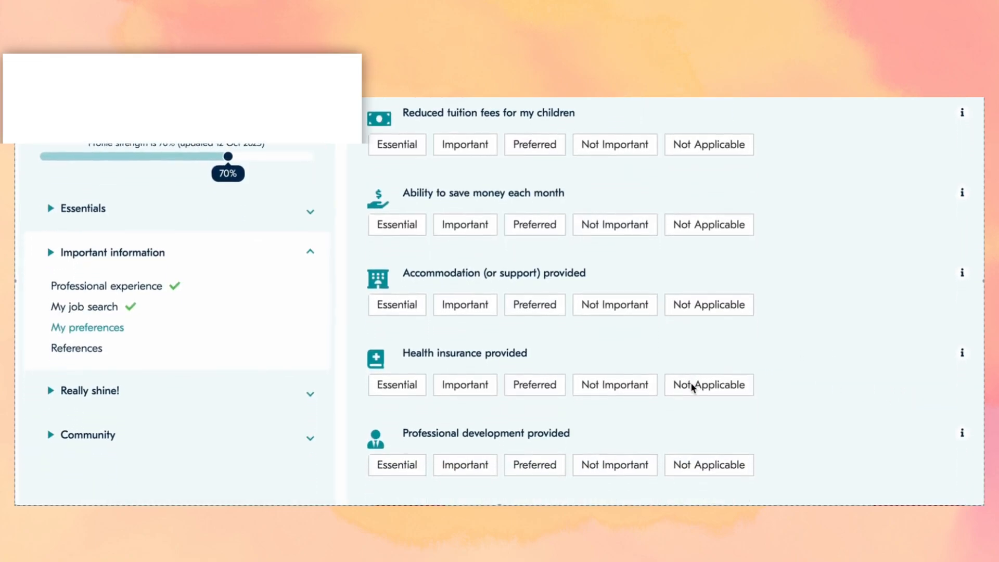
{"action": "scroll", "coordinate": [691, 388], "scroll_direction": "down", "scroll_amount": 1}
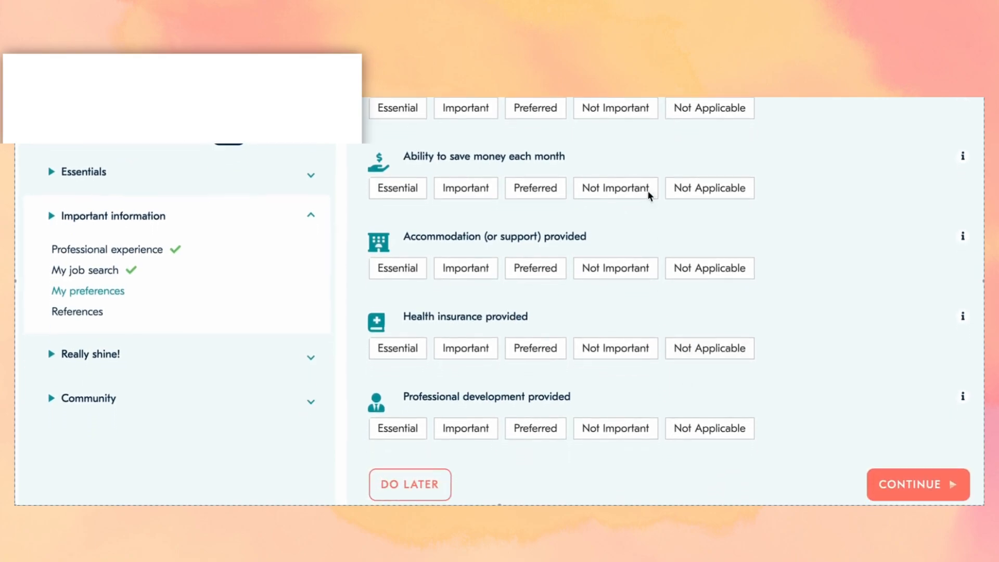
{"action": "left_click", "coordinate": [708, 108]}
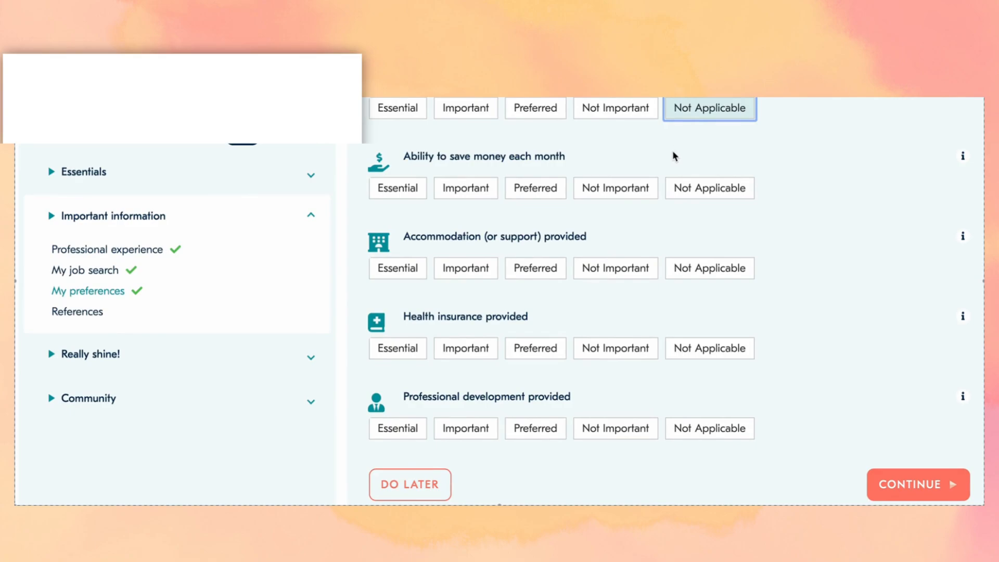
{"action": "scroll", "coordinate": [671, 157], "scroll_direction": "down", "scroll_amount": 1}
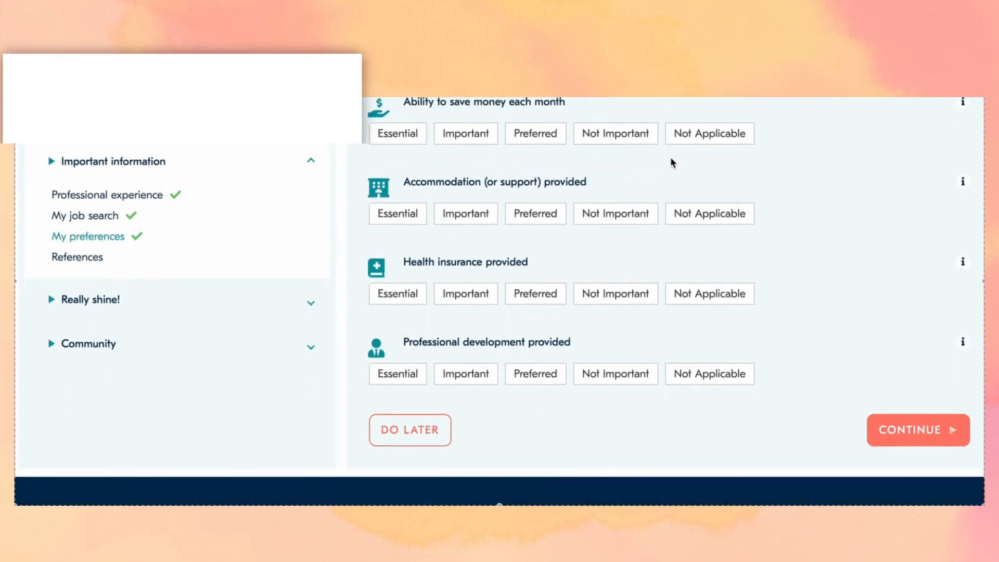
{"action": "left_click", "coordinate": [417, 136]}
- Rate accommodation, health insurance and professional development as Important, then continue to References
{"action": "scroll", "coordinate": [487, 172], "scroll_direction": "down", "scroll_amount": 1}
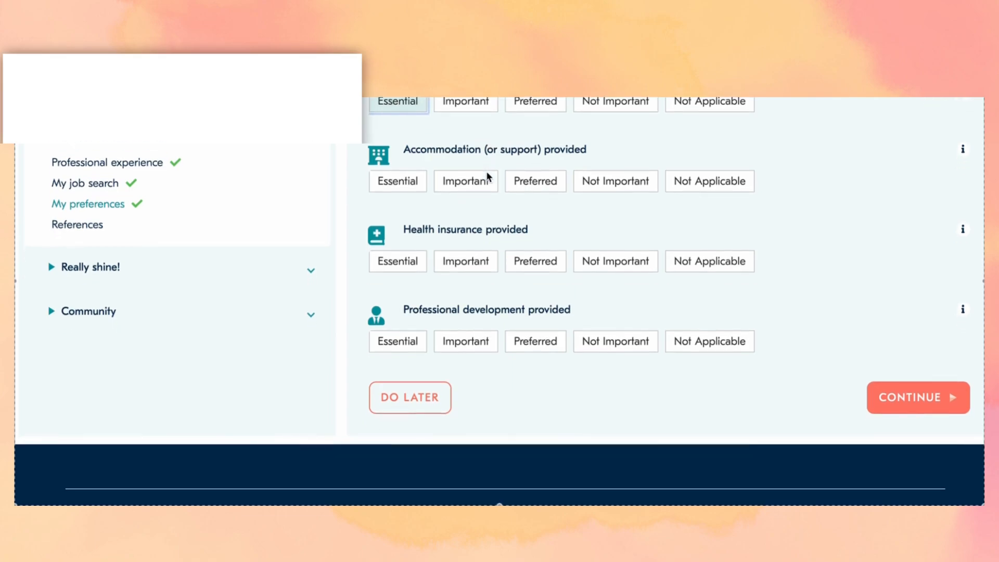
{"action": "left_click", "coordinate": [469, 183]}
{"action": "scroll", "coordinate": [470, 188], "scroll_direction": "down", "scroll_amount": 2}
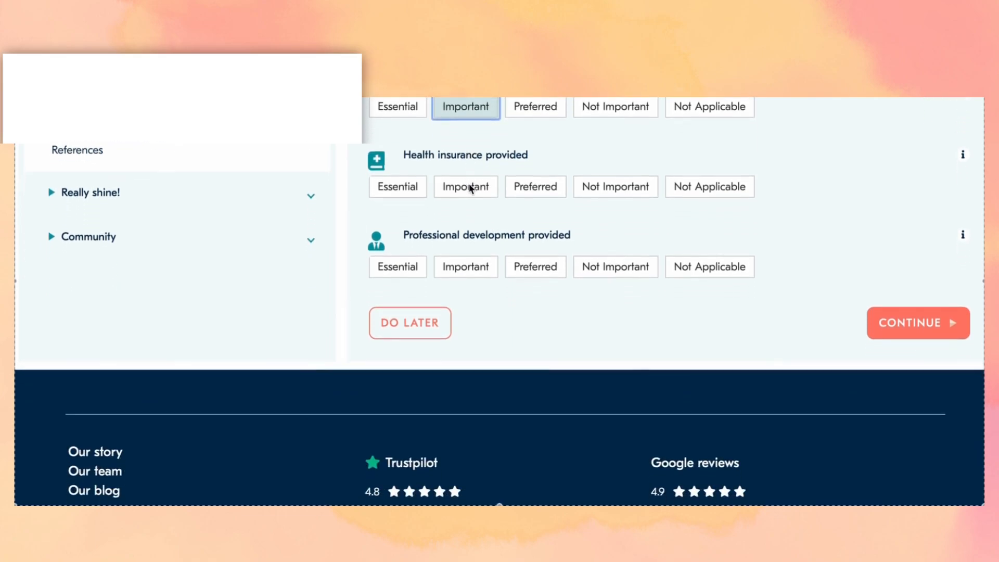
{"action": "left_click", "coordinate": [445, 191]}
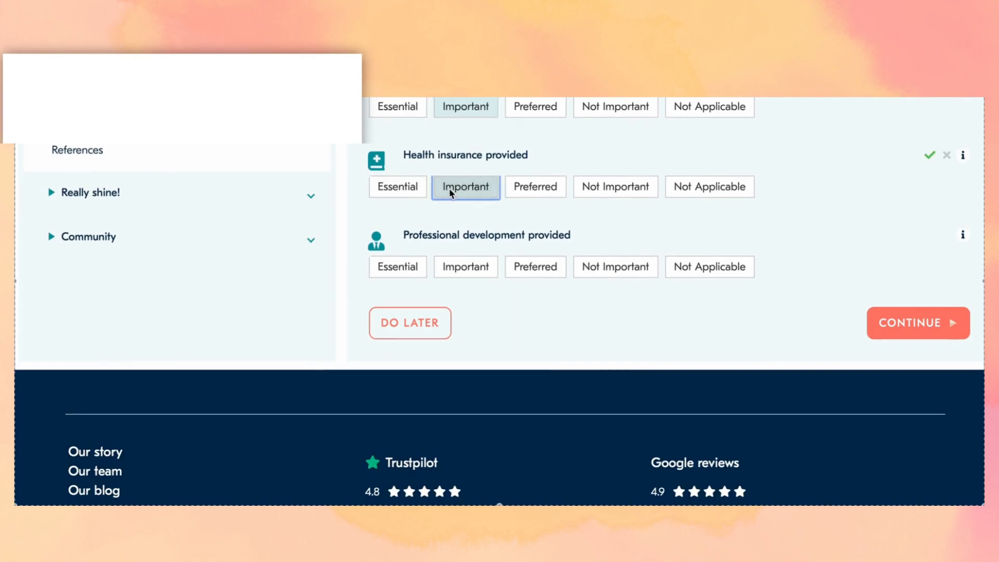
{"action": "scroll", "coordinate": [448, 192], "scroll_direction": "down", "scroll_amount": 2}
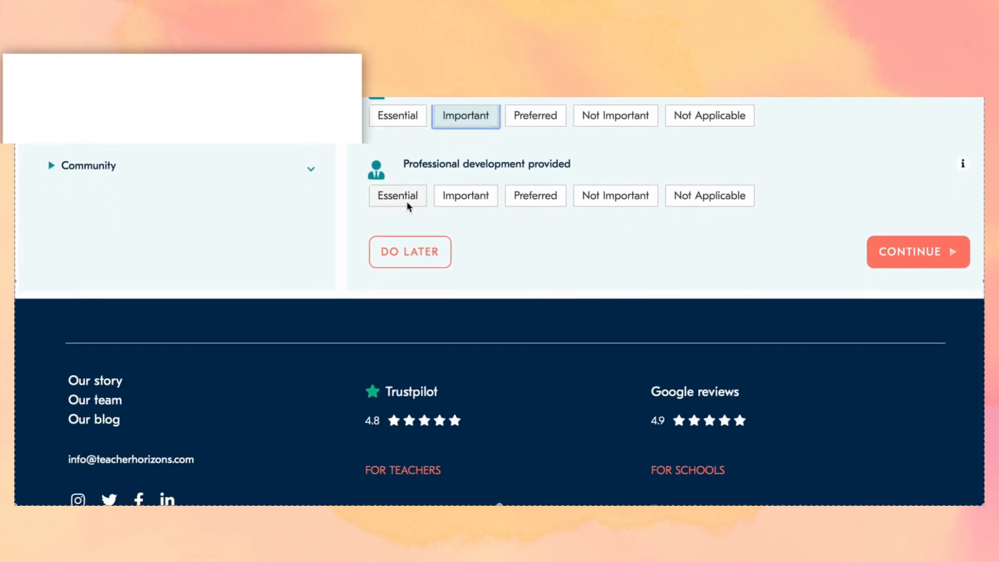
{"action": "left_click", "coordinate": [452, 203]}
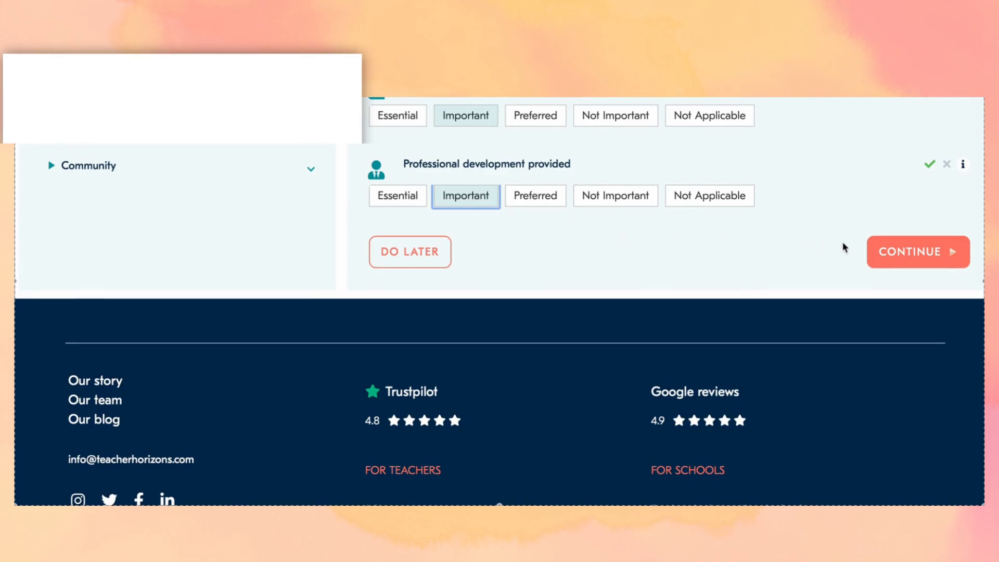
{"action": "left_click", "coordinate": [916, 266]}
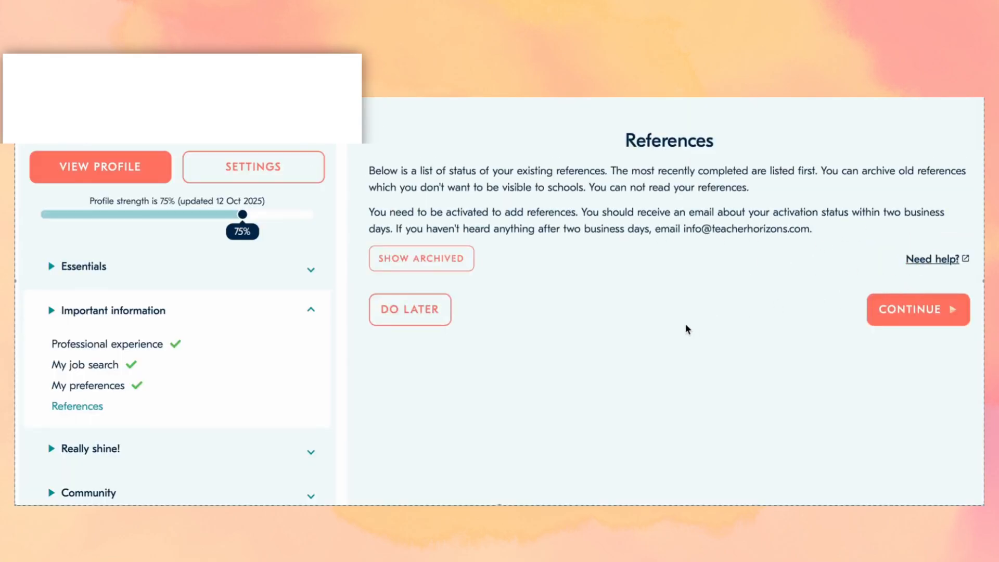
- Show archived references, then continue from References to Skills and languages
{"action": "scroll", "coordinate": [687, 328], "scroll_direction": "down", "scroll_amount": 1}
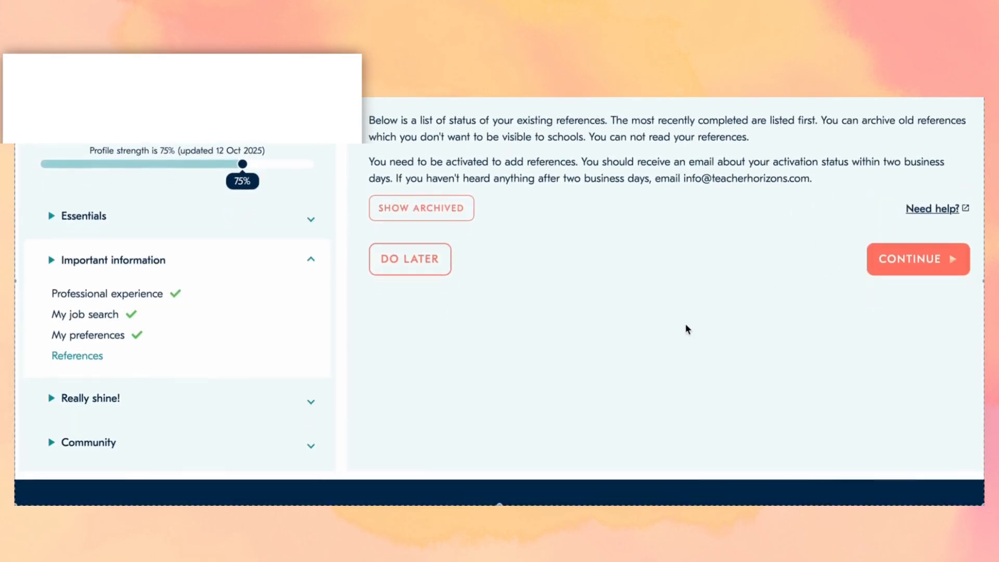
{"action": "scroll", "coordinate": [685, 328], "scroll_direction": "down", "scroll_amount": 1}
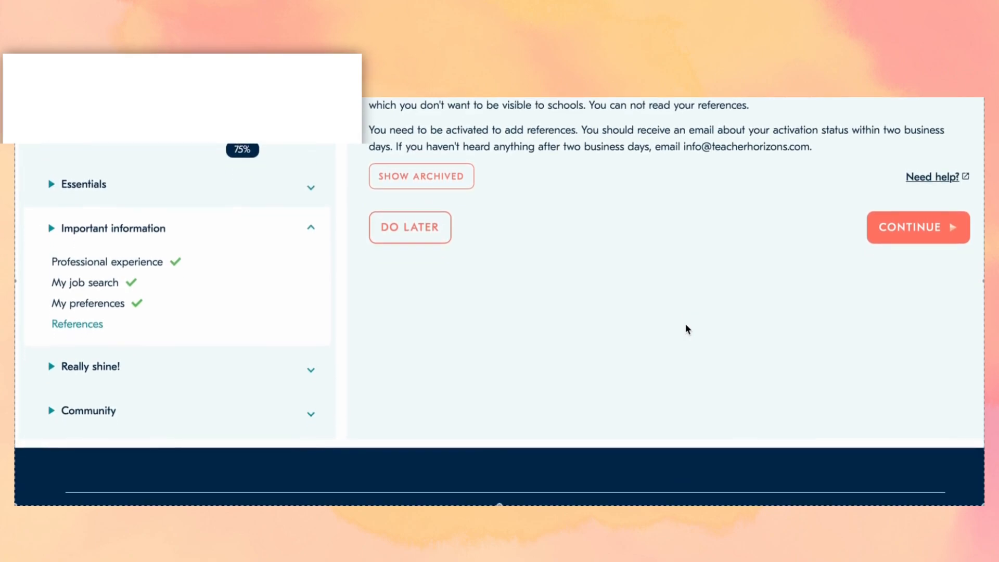
{"action": "scroll", "coordinate": [687, 329], "scroll_direction": "up", "scroll_amount": 1}
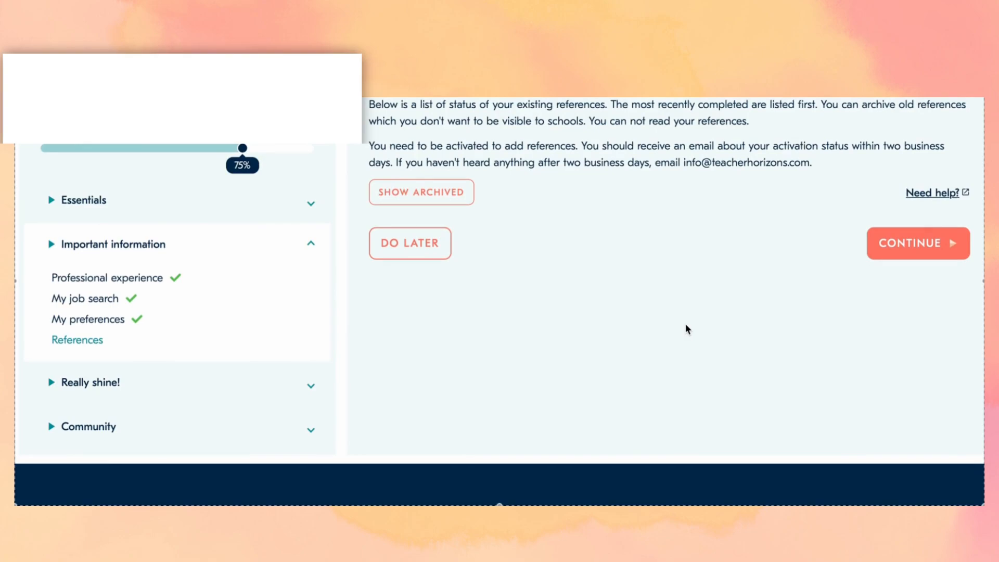
{"action": "scroll", "coordinate": [685, 329], "scroll_direction": "up", "scroll_amount": 1}
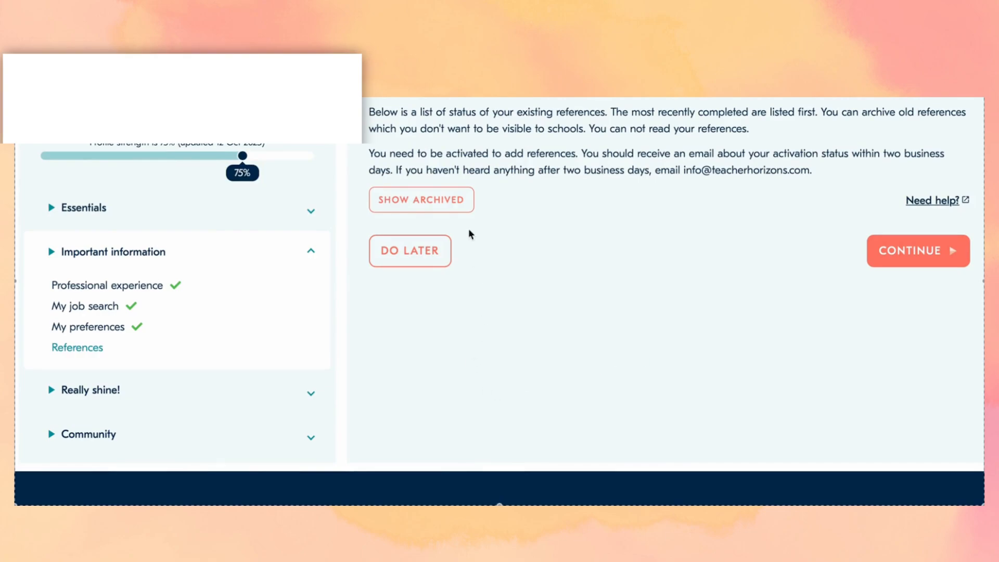
{"action": "left_click", "coordinate": [455, 189]}
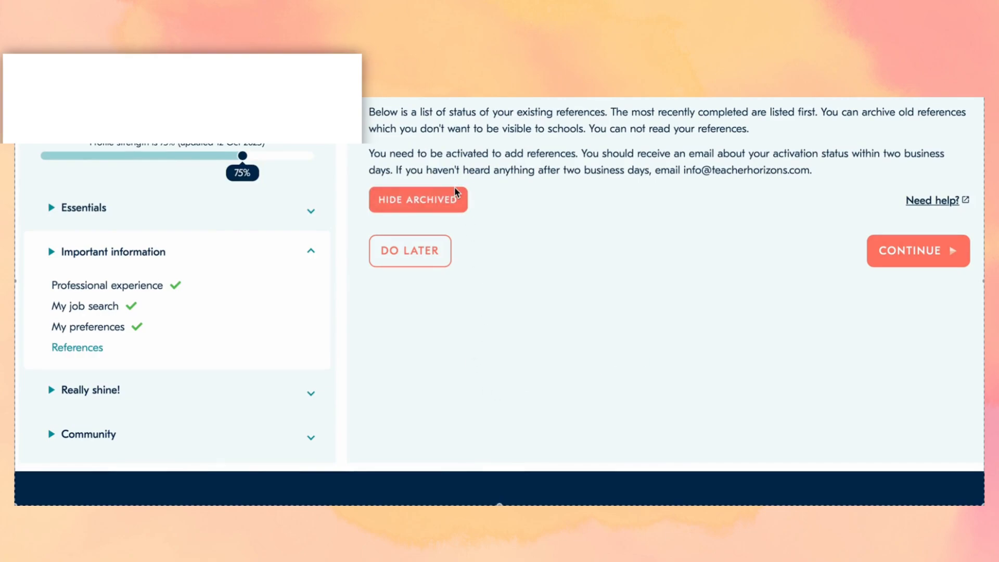
{"action": "left_click", "coordinate": [927, 250]}
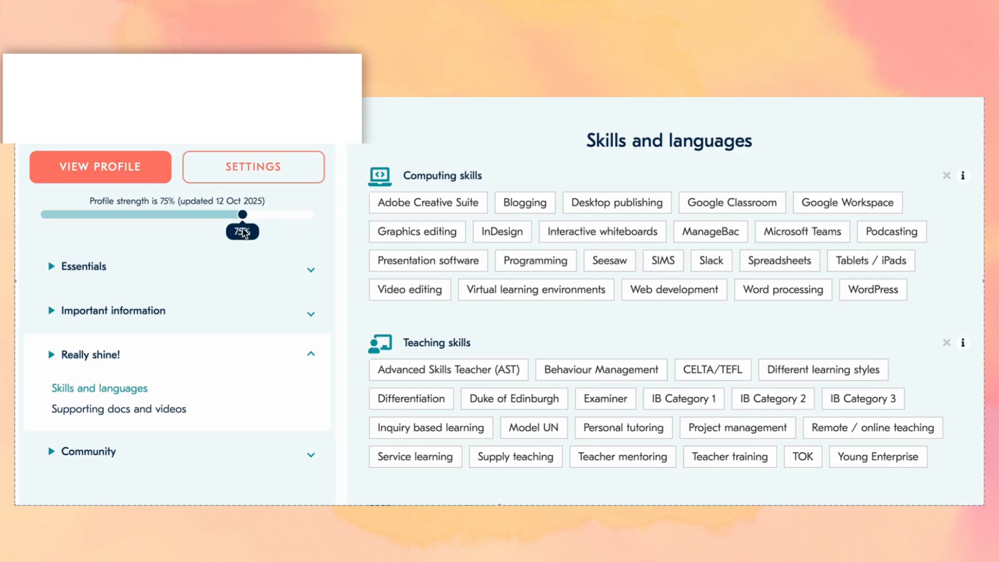
- Add Blogging, Google Classroom and Google Workspace as computing skills
{"action": "scroll", "coordinate": [243, 229], "scroll_direction": "down", "scroll_amount": 1}
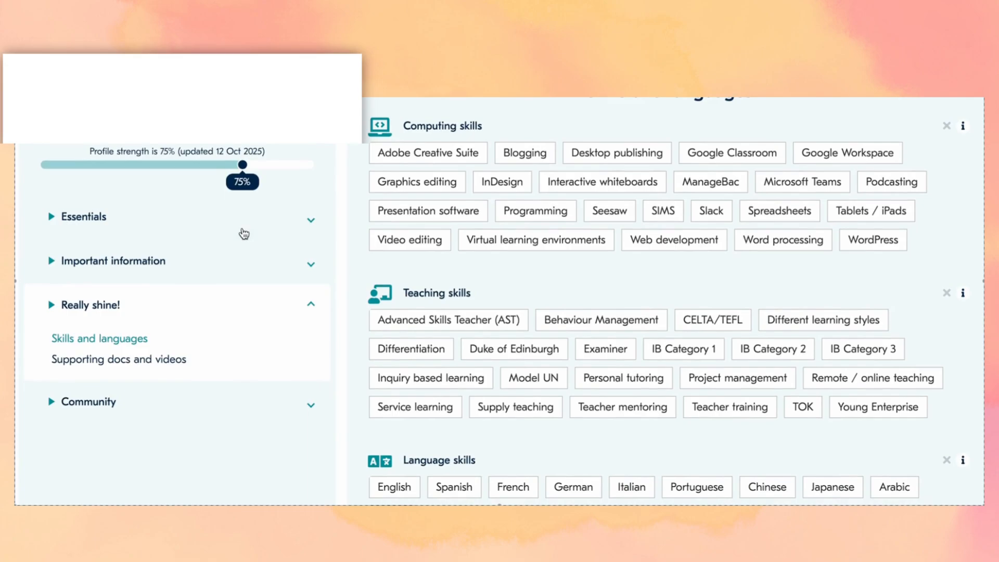
{"action": "left_click", "coordinate": [536, 153]}
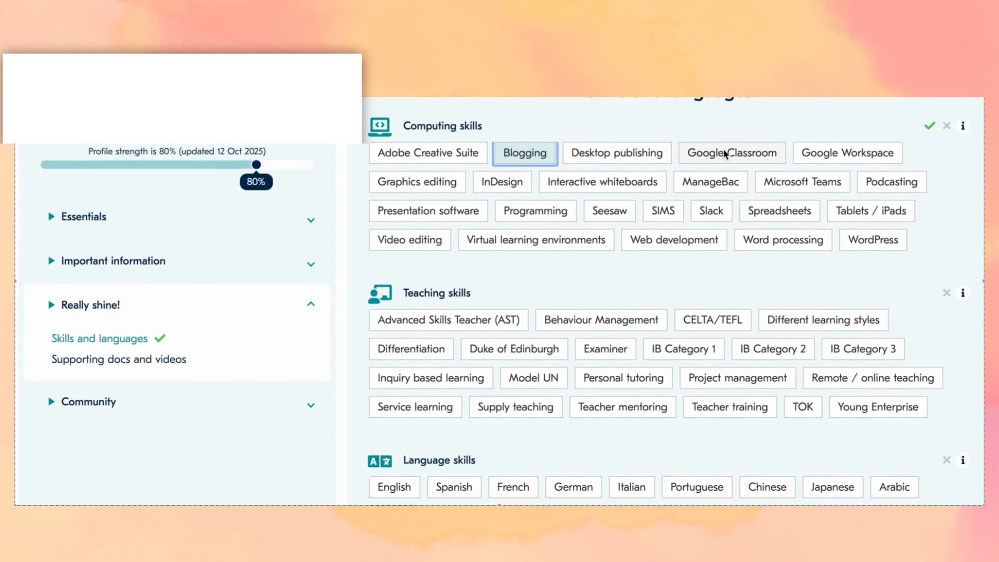
{"action": "left_click", "coordinate": [703, 151]}
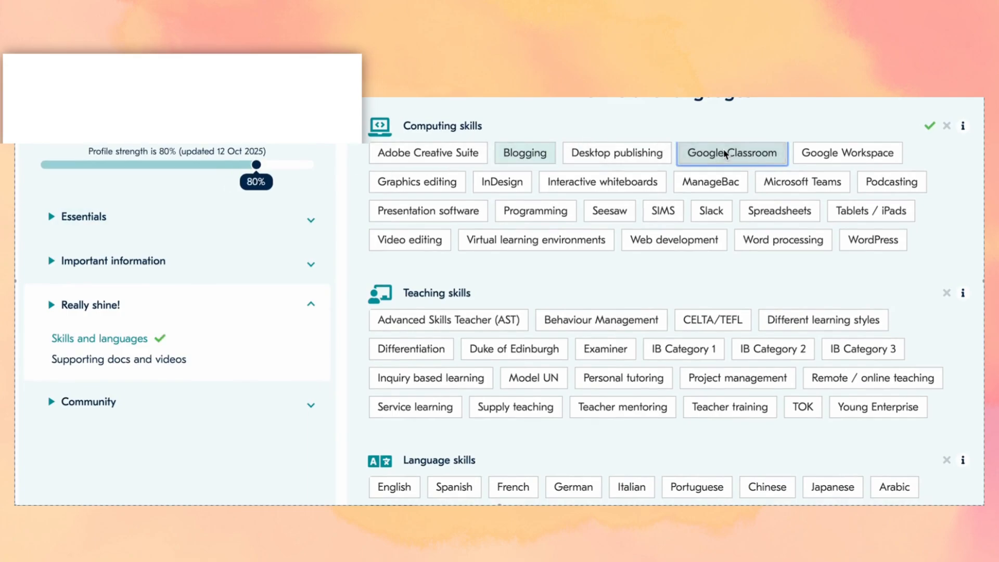
{"action": "left_click", "coordinate": [823, 152]}
- Add Inquiry based learning, Personal tutoring, Remote / online teaching, Teacher mentoring, Teacher training, and English
{"action": "scroll", "coordinate": [501, 188], "scroll_direction": "down", "scroll_amount": 1}
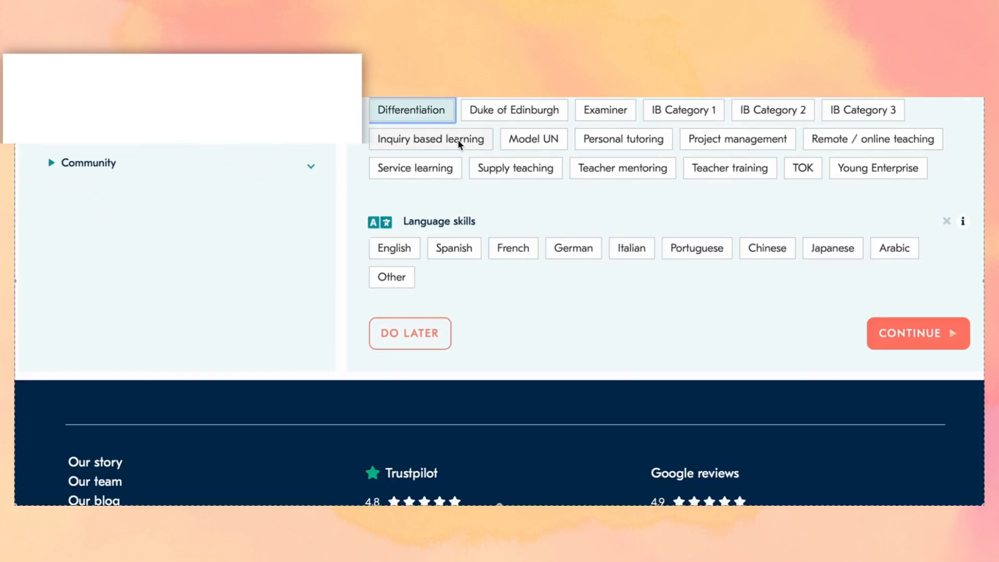
{"action": "left_click", "coordinate": [459, 142]}
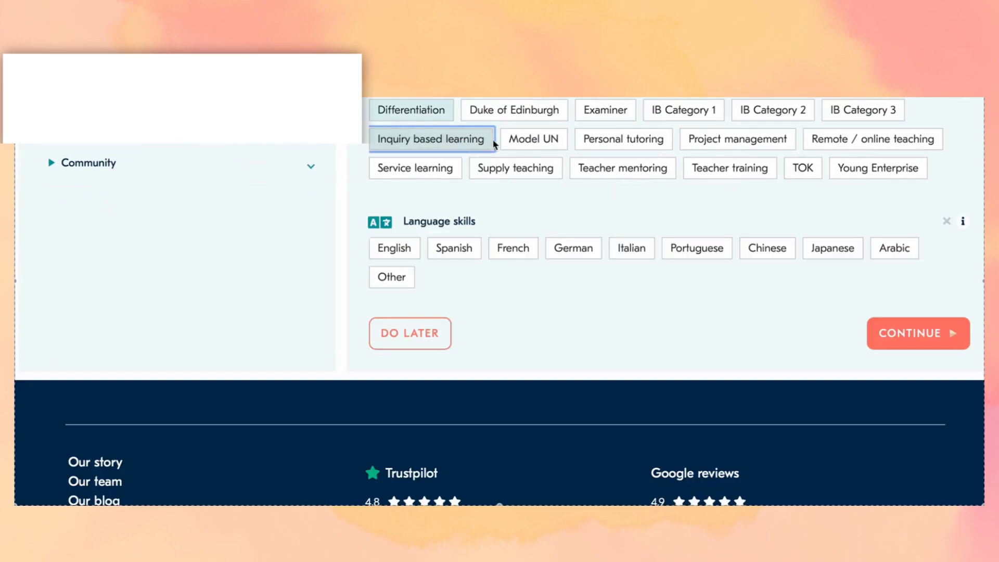
{"action": "left_click", "coordinate": [623, 138]}
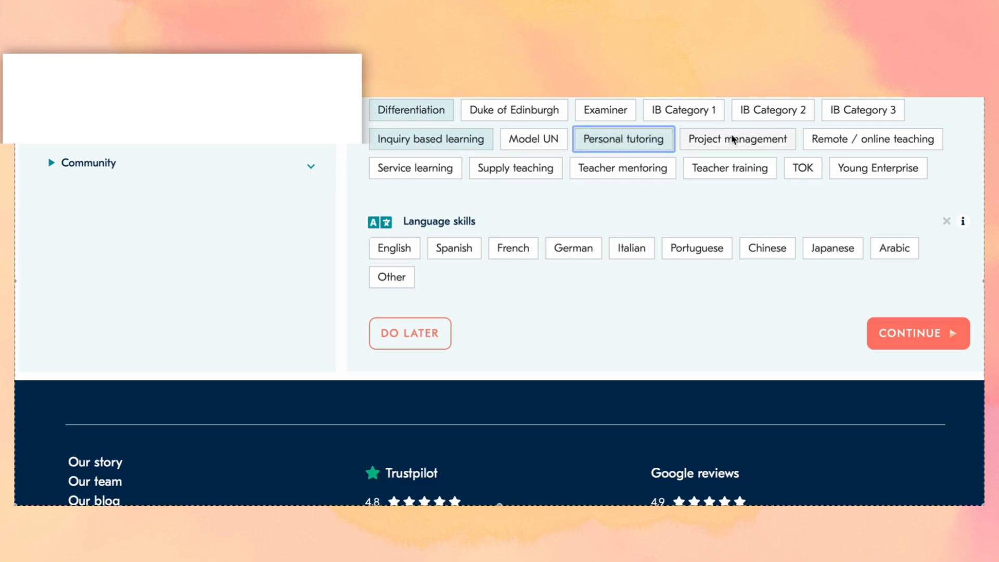
{"action": "left_click", "coordinate": [840, 141]}
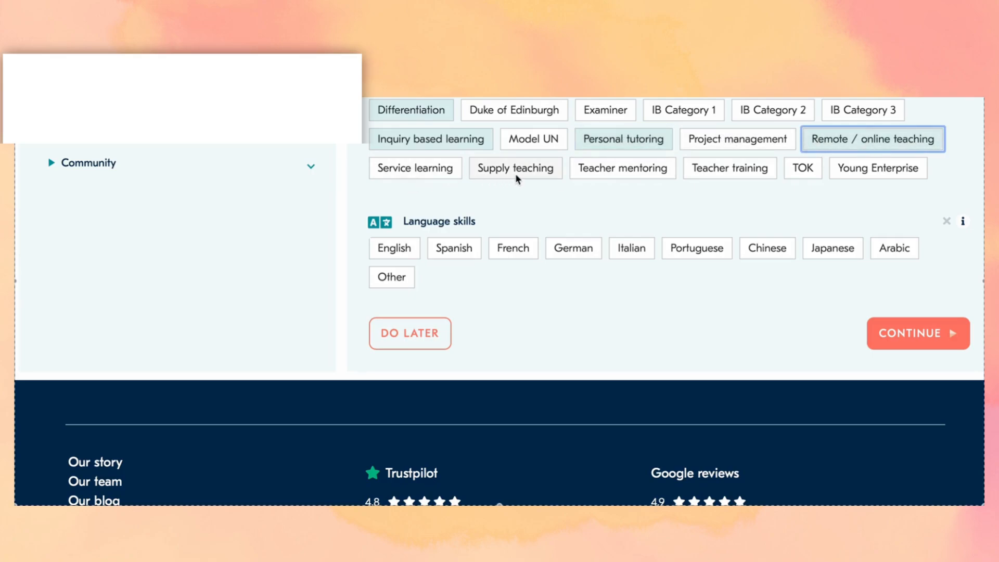
{"action": "left_click", "coordinate": [625, 173]}
{"action": "left_click", "coordinate": [747, 174]}
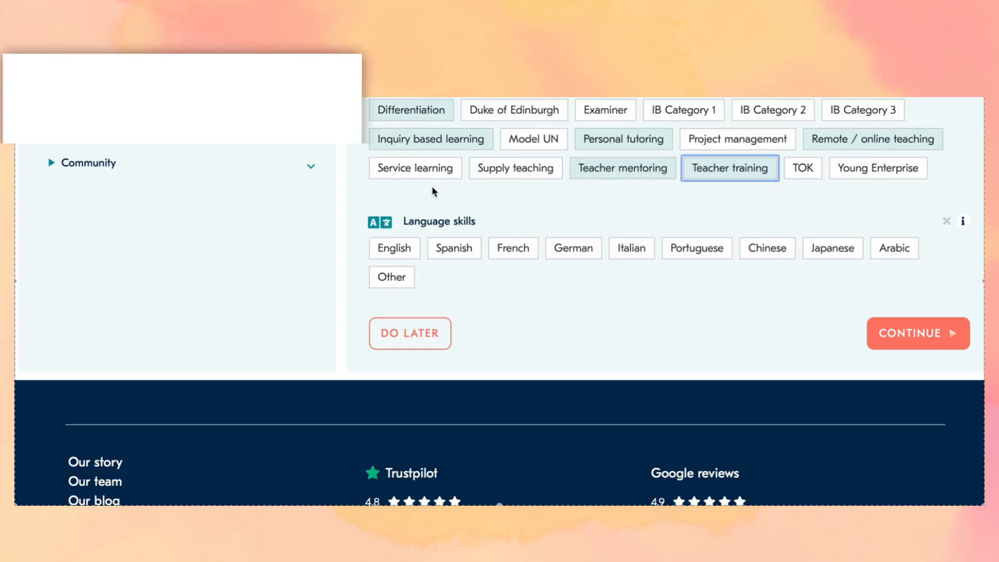
{"action": "scroll", "coordinate": [435, 166], "scroll_direction": "down", "scroll_amount": 2}
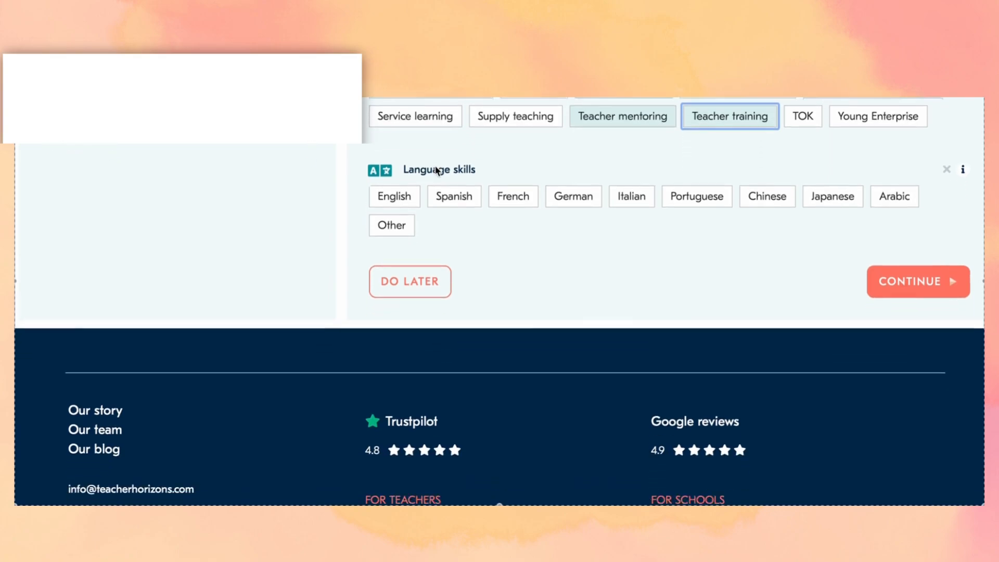
{"action": "left_click", "coordinate": [389, 191]}
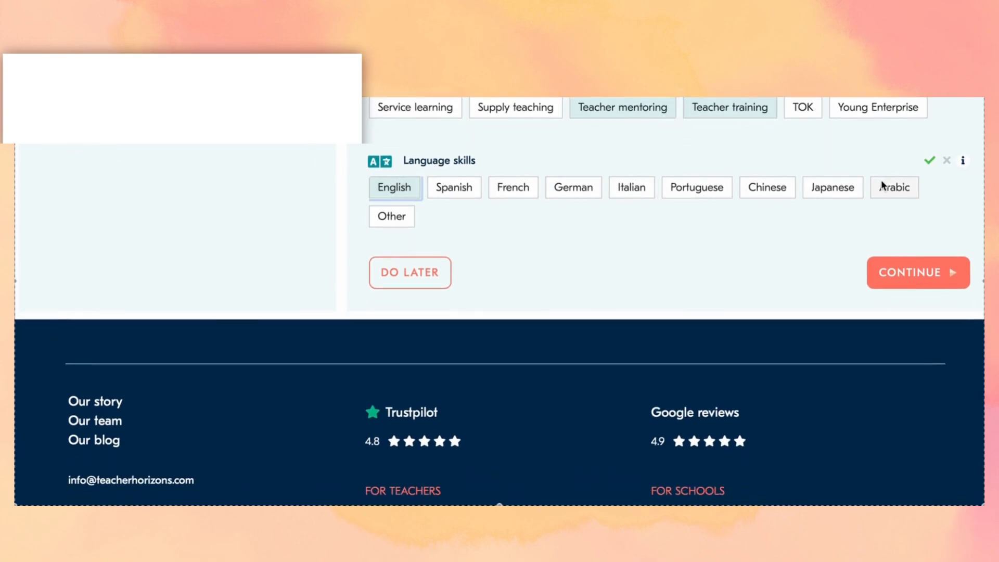
- Save the skills and review Documents, Videos and Additional photos without uploading anything
{"action": "left_click", "coordinate": [945, 270]}
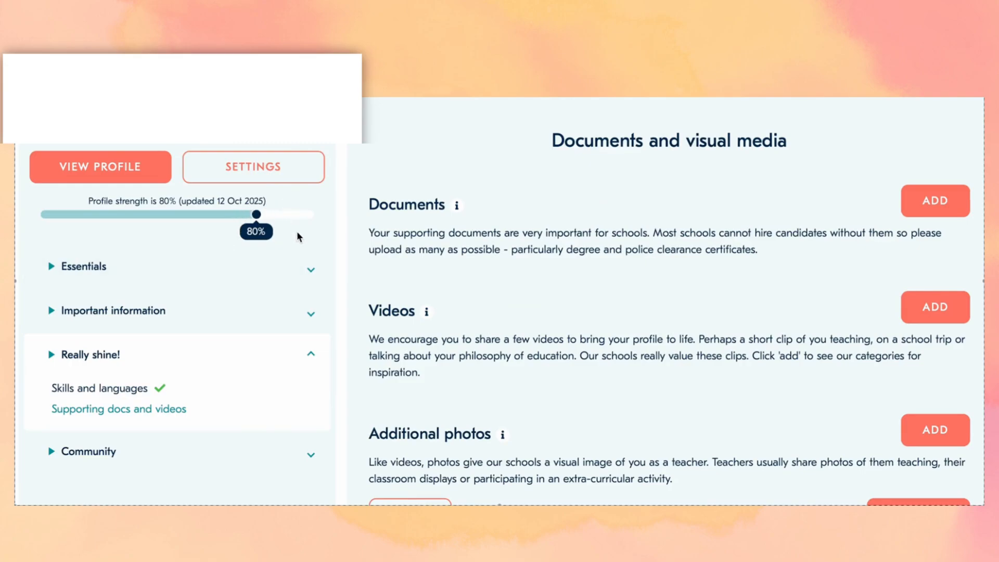
{"action": "scroll", "coordinate": [580, 235], "scroll_direction": "down", "scroll_amount": 2}
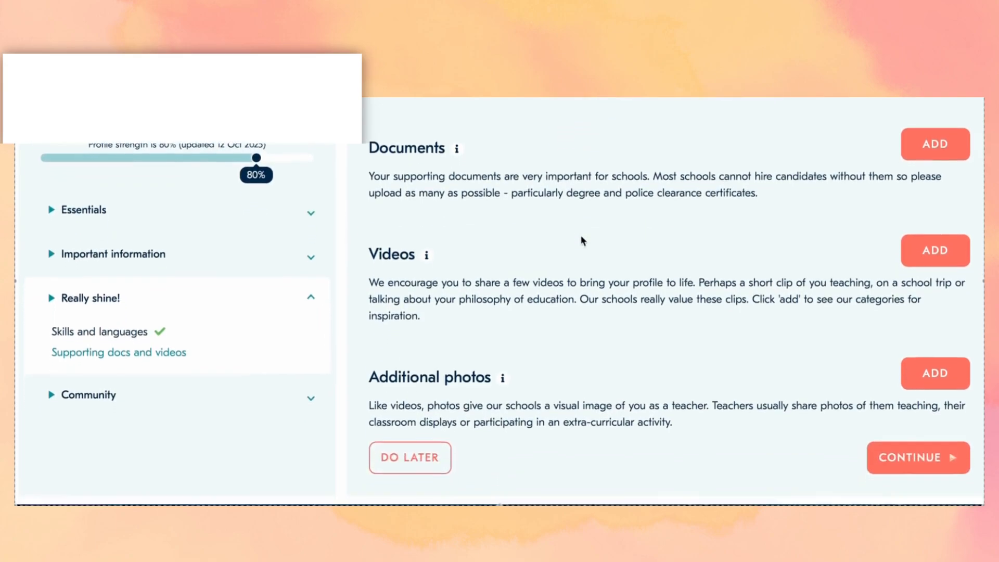
{"action": "scroll", "coordinate": [580, 235], "scroll_direction": "down", "scroll_amount": 1}
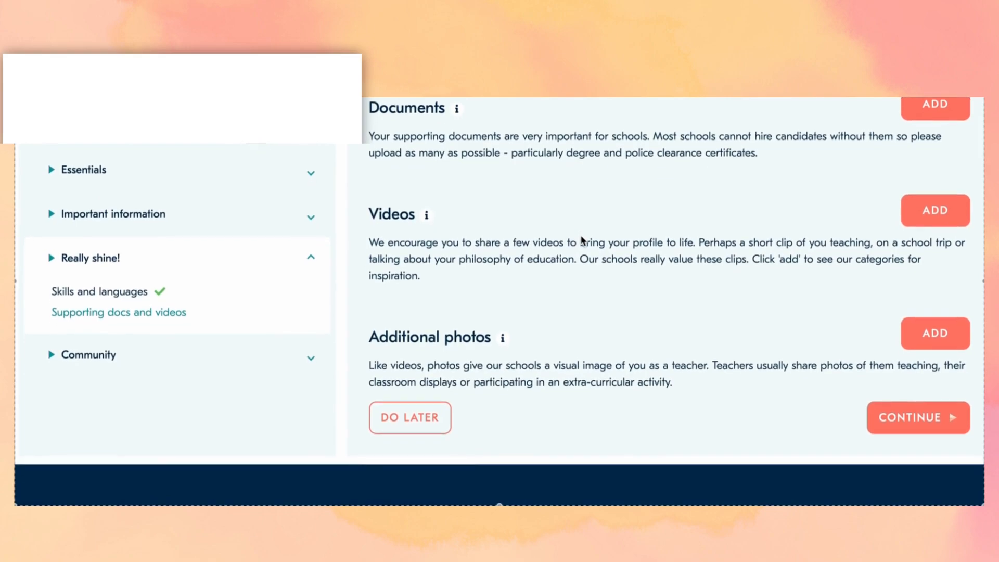
{"action": "scroll", "coordinate": [582, 240], "scroll_direction": "down", "scroll_amount": 1}
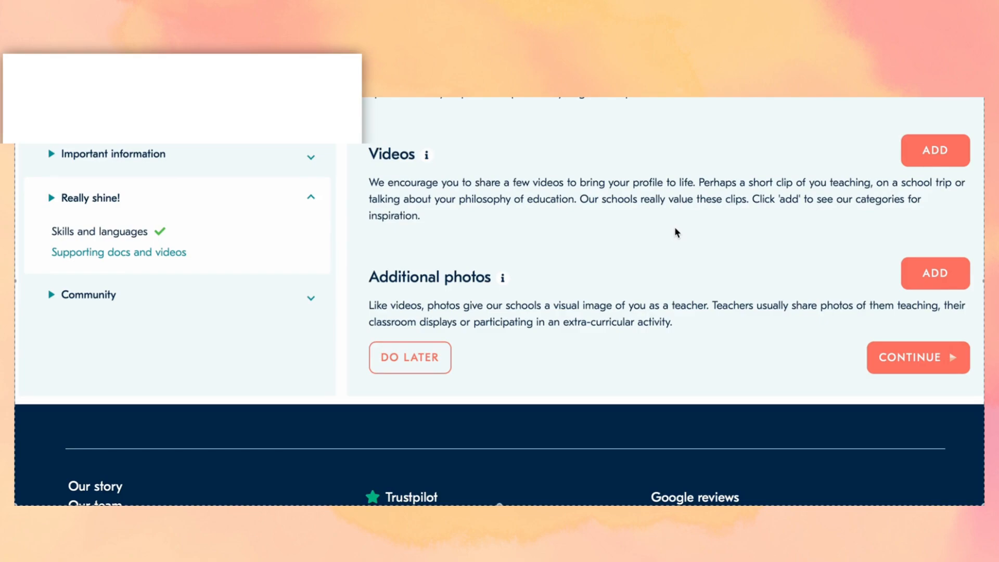
{"action": "scroll", "coordinate": [676, 232], "scroll_direction": "down", "scroll_amount": 1}
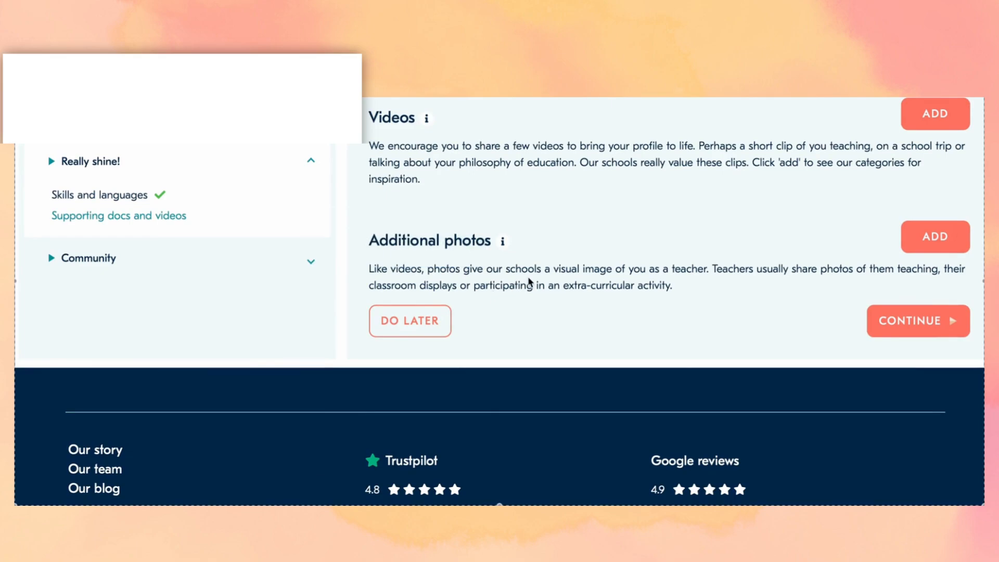
{"action": "scroll", "coordinate": [528, 281], "scroll_direction": "down", "scroll_amount": 1}
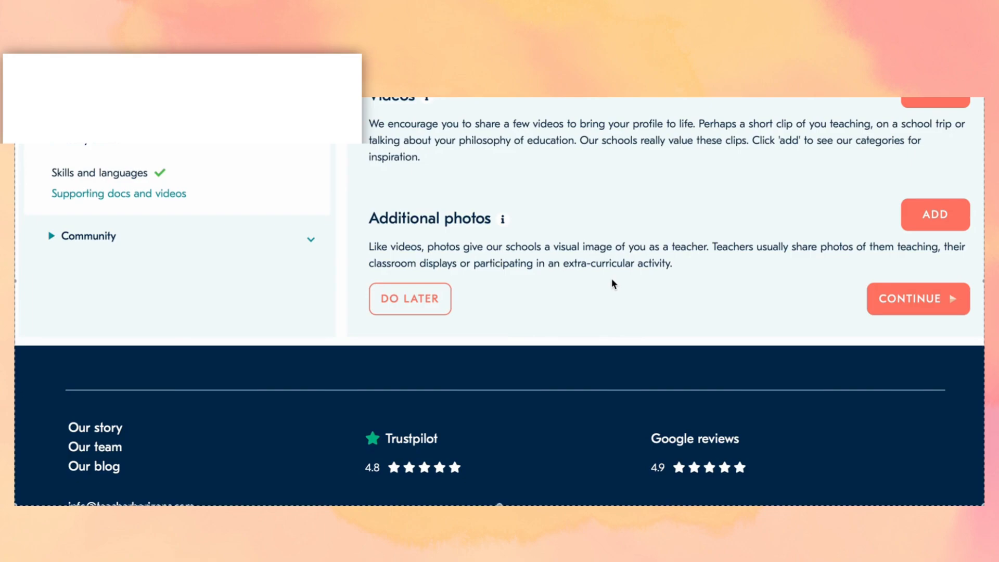
{"action": "scroll", "coordinate": [611, 278], "scroll_direction": "up", "scroll_amount": 1}
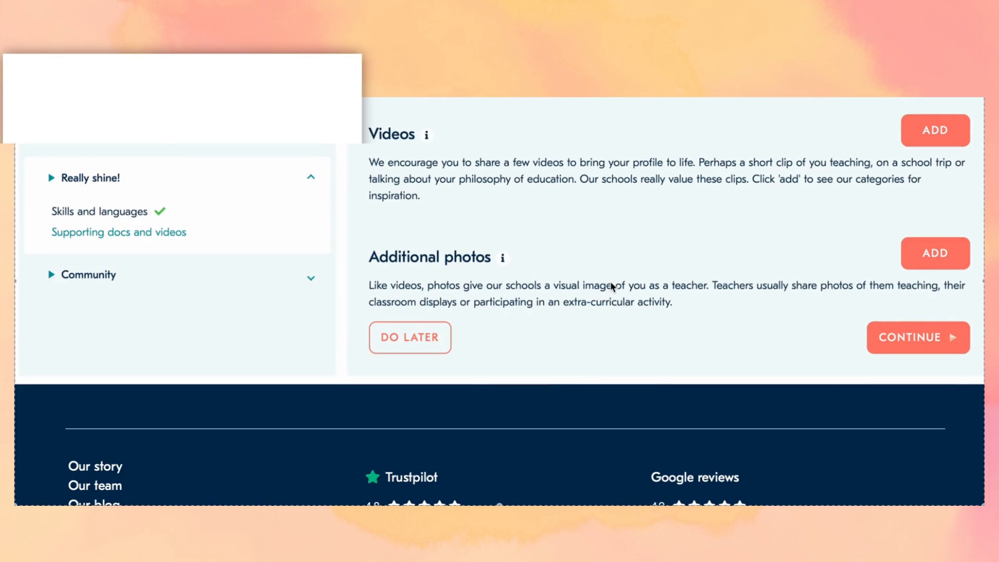
{"action": "scroll", "coordinate": [612, 286], "scroll_direction": "up", "scroll_amount": 1}
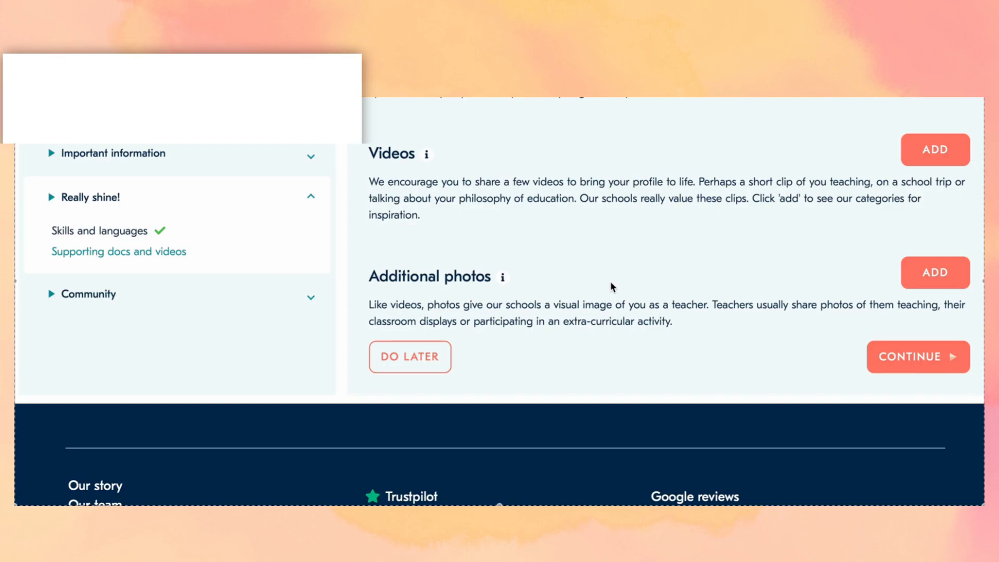
{"action": "scroll", "coordinate": [611, 286], "scroll_direction": "up", "scroll_amount": 2}
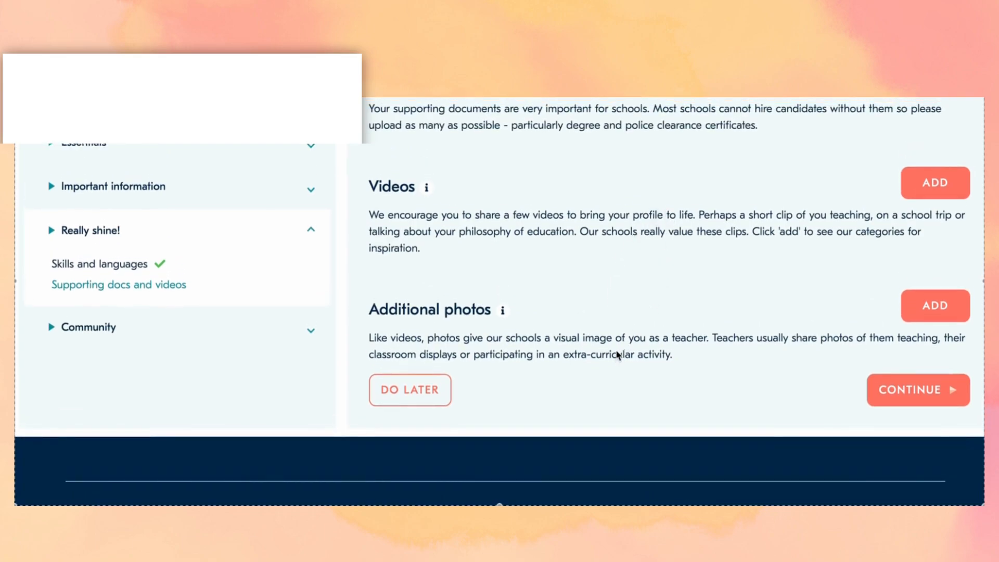
{"action": "scroll", "coordinate": [617, 354], "scroll_direction": "up", "scroll_amount": 1}
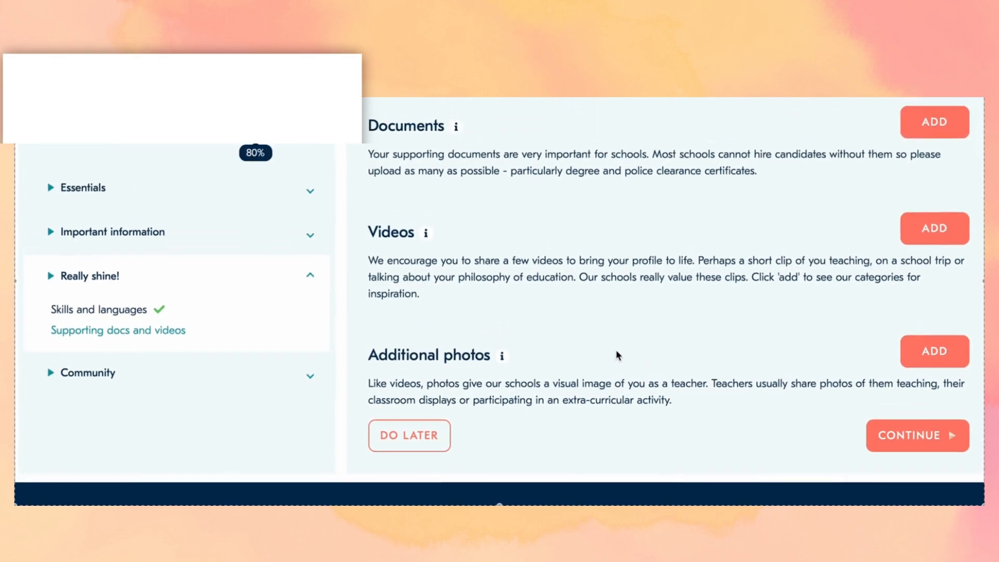
{"action": "scroll", "coordinate": [617, 354], "scroll_direction": "down", "scroll_amount": 1}
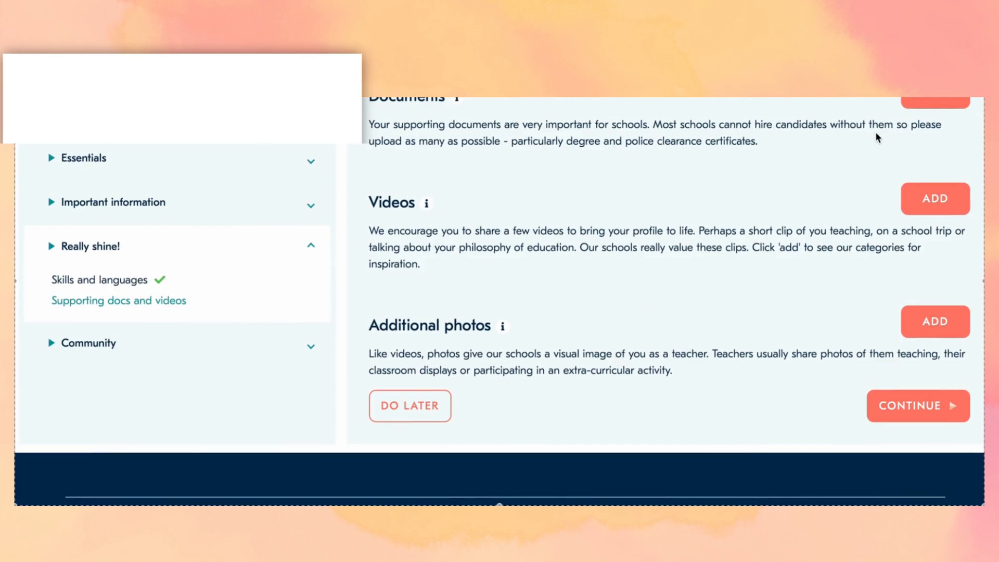
{"action": "scroll", "coordinate": [743, 289], "scroll_direction": "down", "scroll_amount": 4}
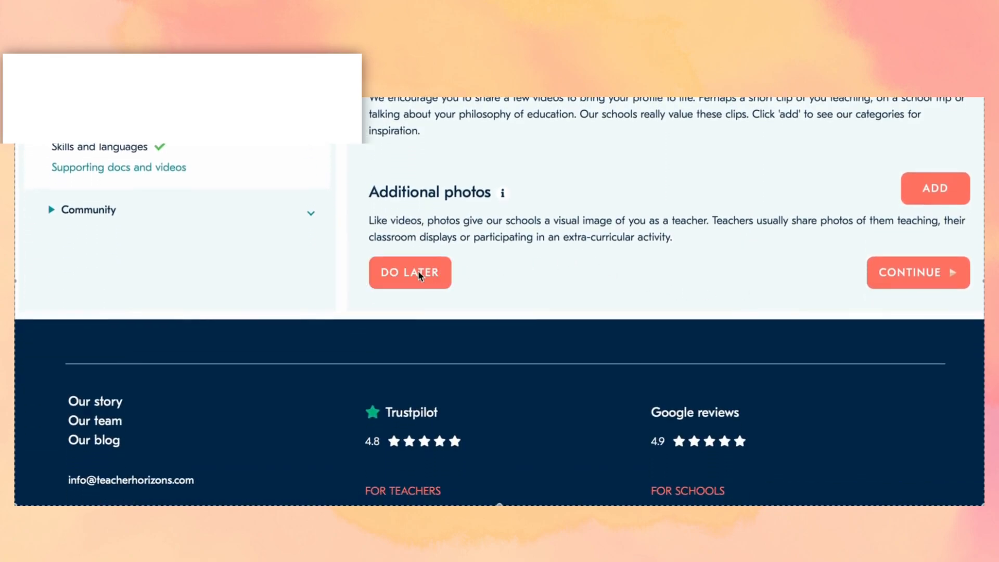
- Follow the footer's For Teachers Jobs link to the 525 matching job listings
{"action": "scroll", "coordinate": [417, 270], "scroll_direction": "down", "scroll_amount": 7}
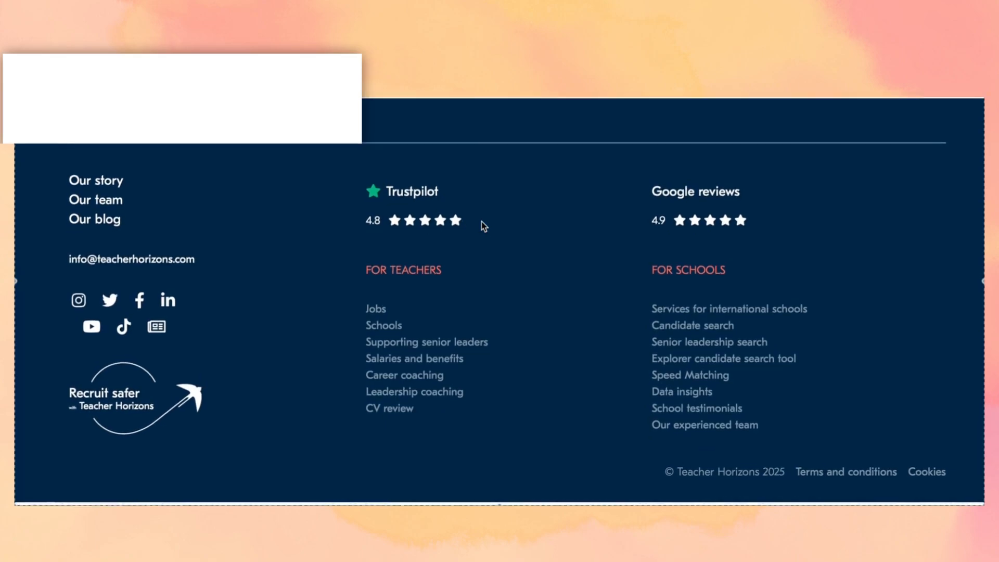
{"action": "left_click", "coordinate": [374, 307]}
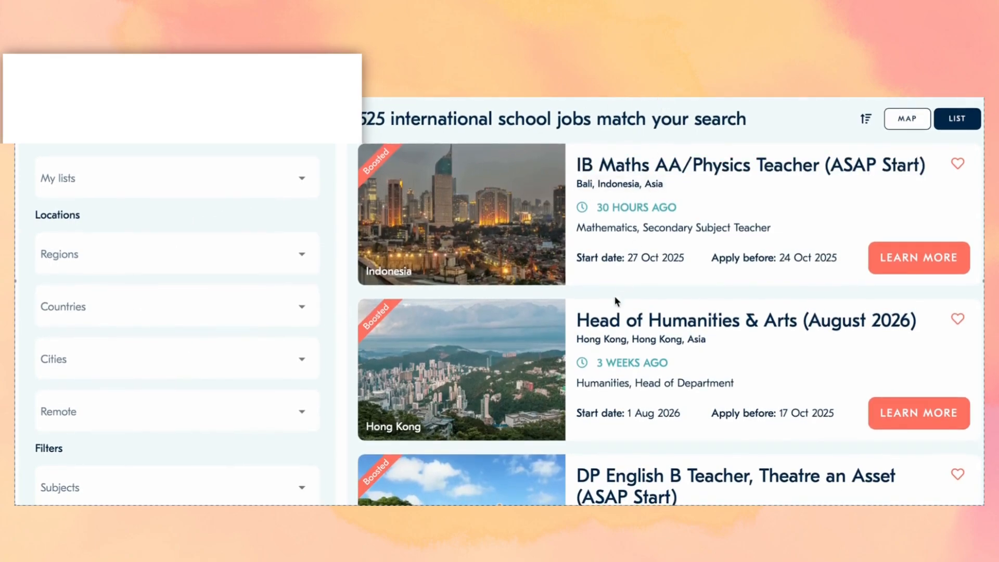
{"action": "scroll", "coordinate": [615, 299], "scroll_direction": "down", "scroll_amount": 2}
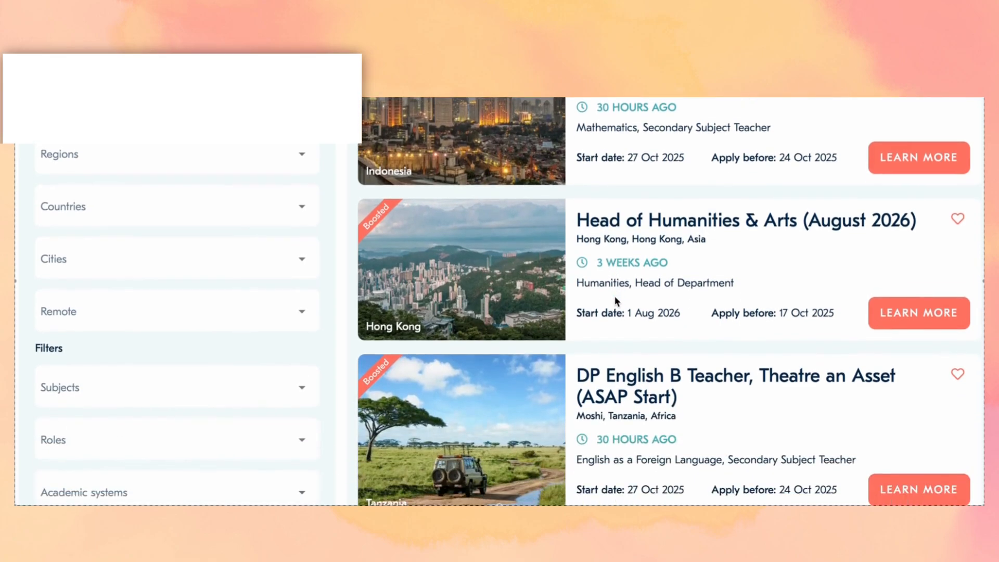
{"action": "scroll", "coordinate": [615, 299], "scroll_direction": "down", "scroll_amount": 4}
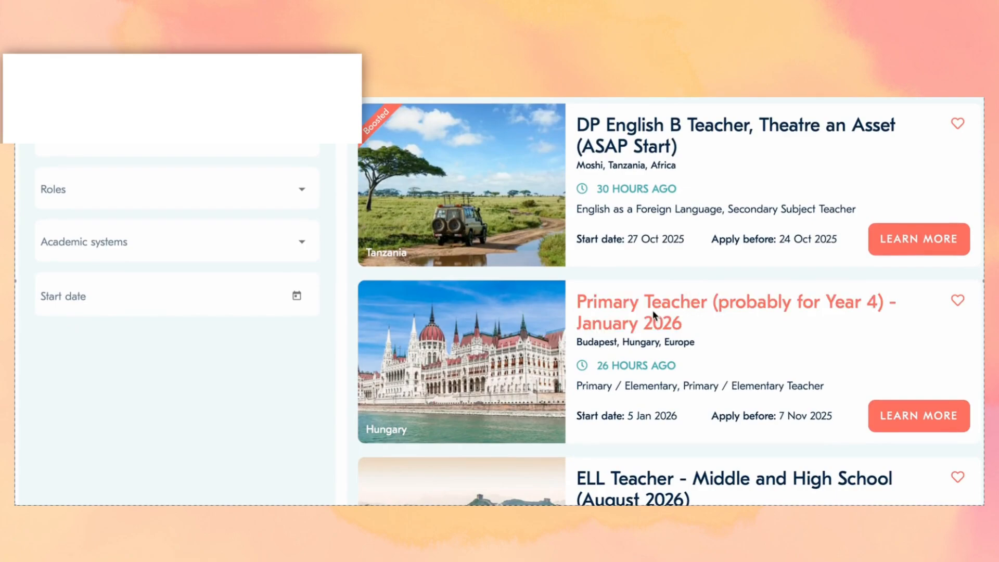
{"action": "scroll", "coordinate": [654, 314], "scroll_direction": "down", "scroll_amount": 2}
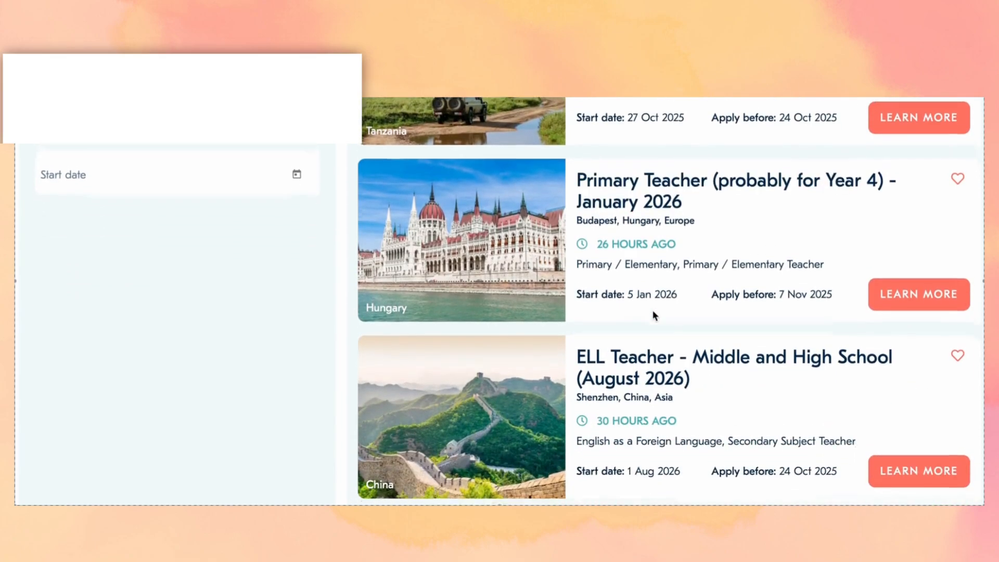
{"action": "scroll", "coordinate": [654, 315], "scroll_direction": "down", "scroll_amount": 1}
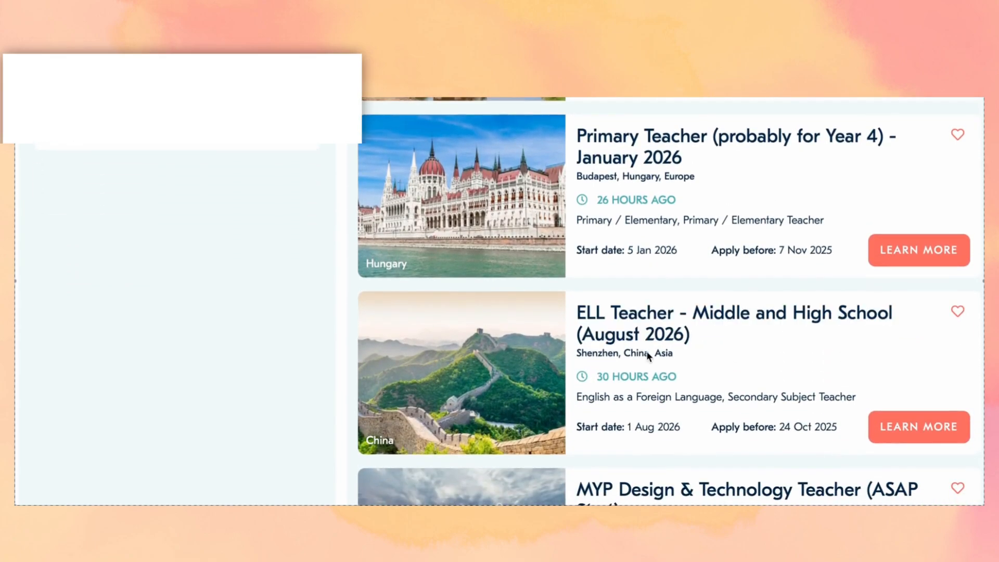
{"action": "scroll", "coordinate": [648, 355], "scroll_direction": "down", "scroll_amount": 4}
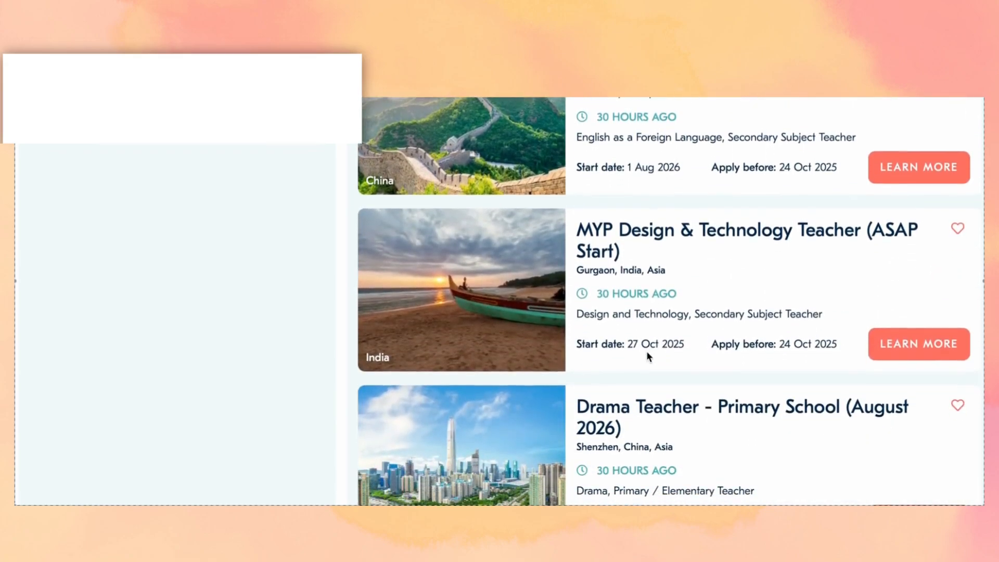
{"action": "scroll", "coordinate": [648, 356], "scroll_direction": "down", "scroll_amount": 3}
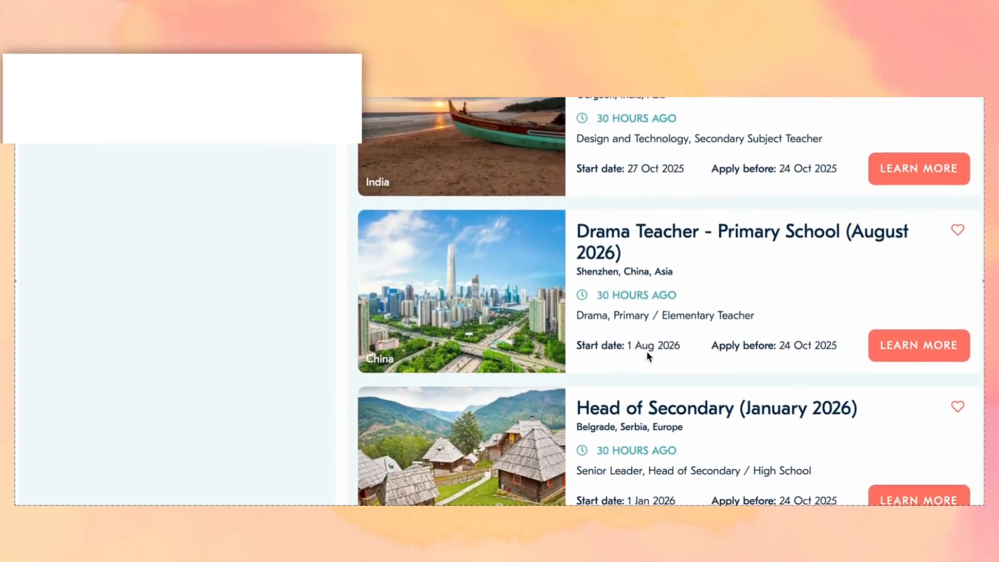
{"action": "scroll", "coordinate": [648, 355], "scroll_direction": "down", "scroll_amount": 4}
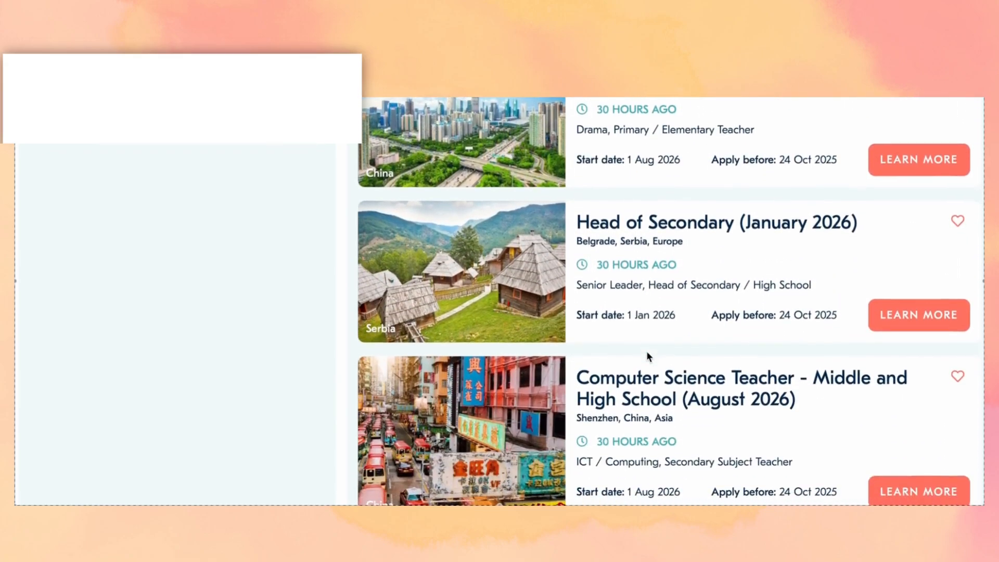
{"action": "scroll", "coordinate": [646, 350], "scroll_direction": "down", "scroll_amount": 3}
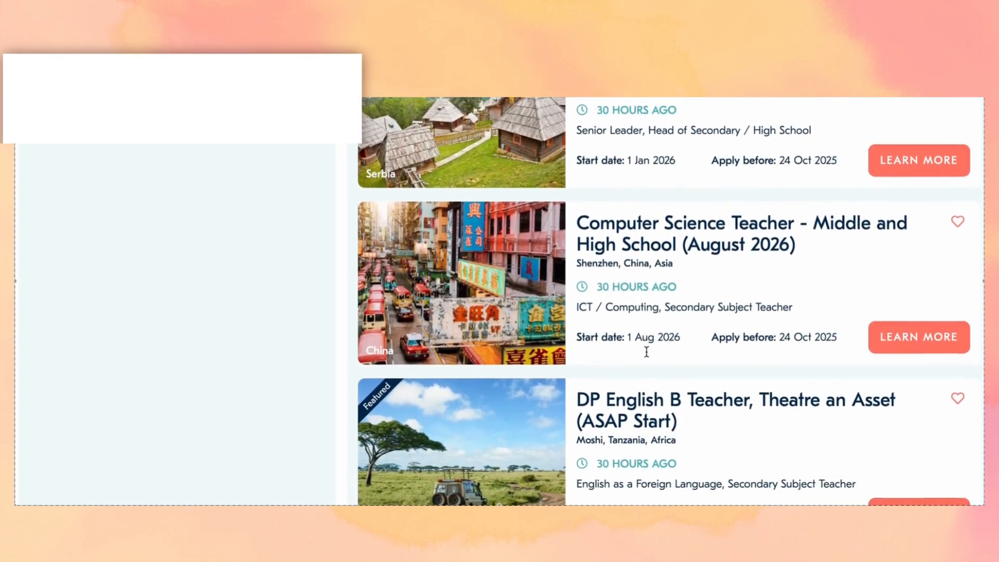
{"action": "scroll", "coordinate": [646, 352], "scroll_direction": "down", "scroll_amount": 7}
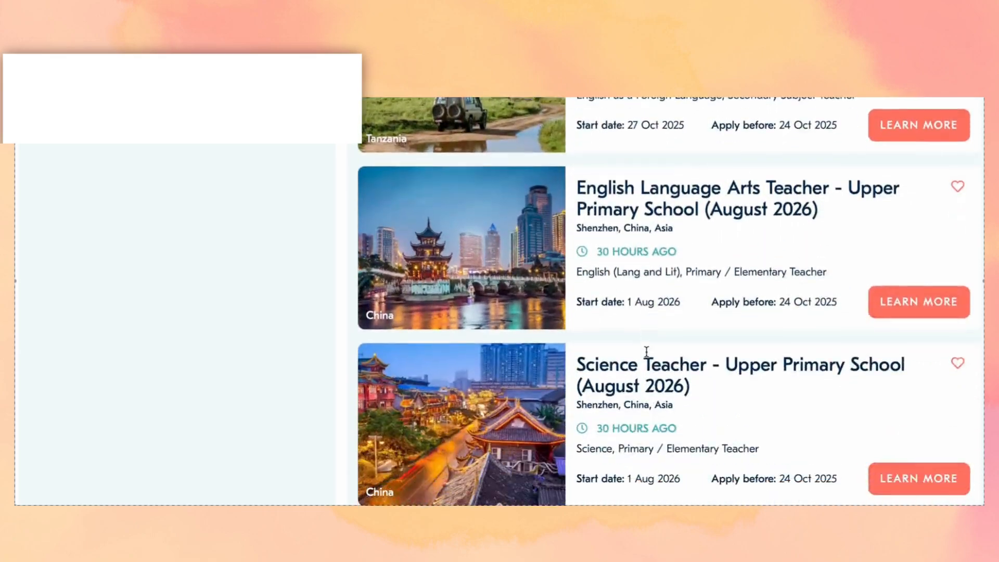
{"action": "scroll", "coordinate": [647, 352], "scroll_direction": "down", "scroll_amount": 8}
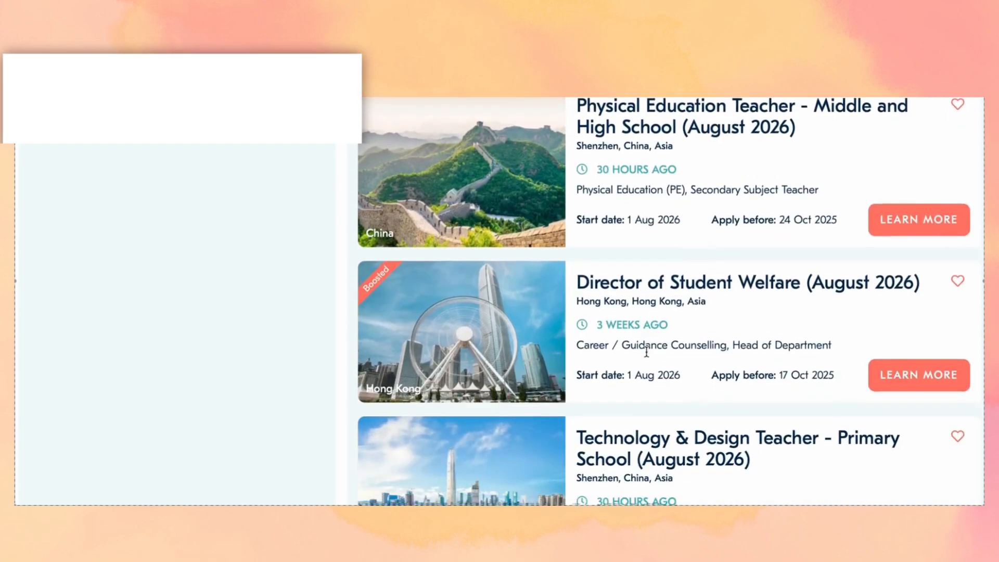
{"action": "scroll", "coordinate": [646, 353], "scroll_direction": "down", "scroll_amount": 9}
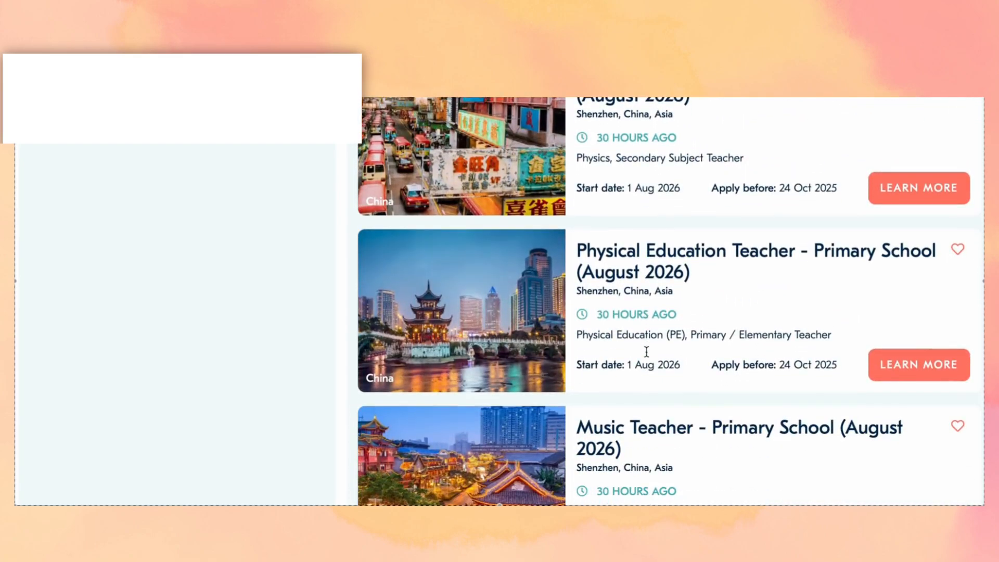
{"action": "scroll", "coordinate": [646, 352], "scroll_direction": "down", "scroll_amount": 9}
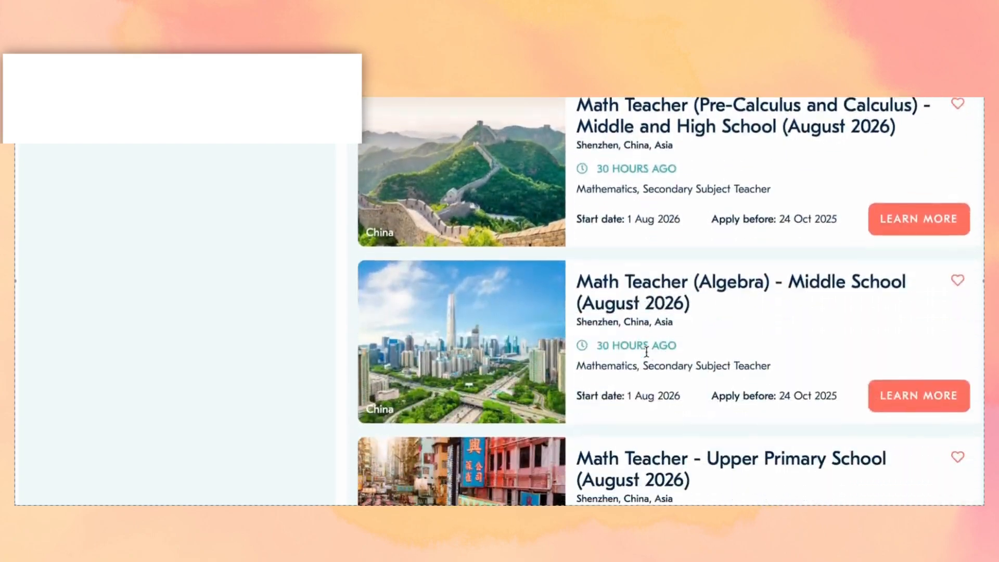
{"action": "scroll", "coordinate": [646, 352], "scroll_direction": "down", "scroll_amount": 8}
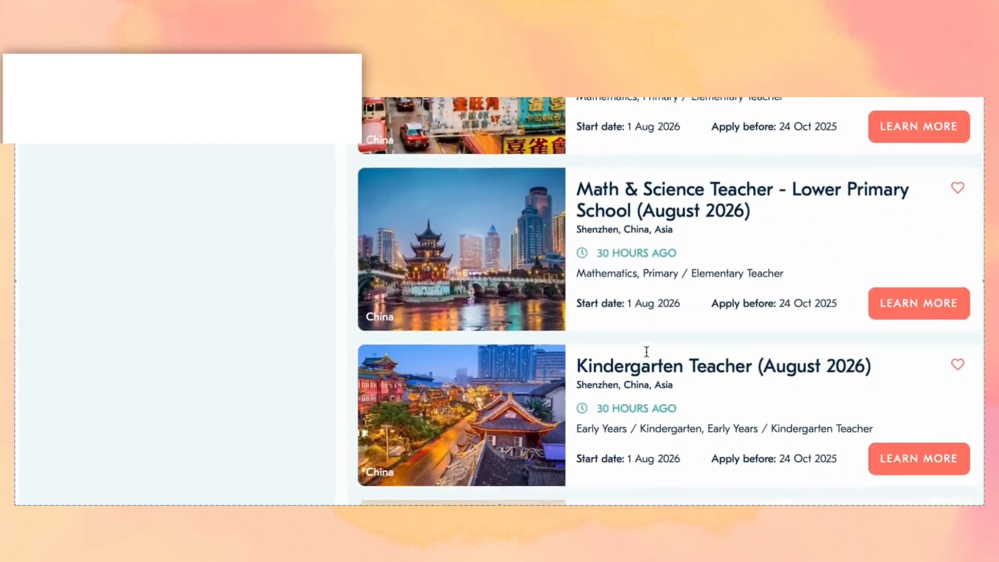
{"action": "scroll", "coordinate": [646, 352], "scroll_direction": "down", "scroll_amount": 3}
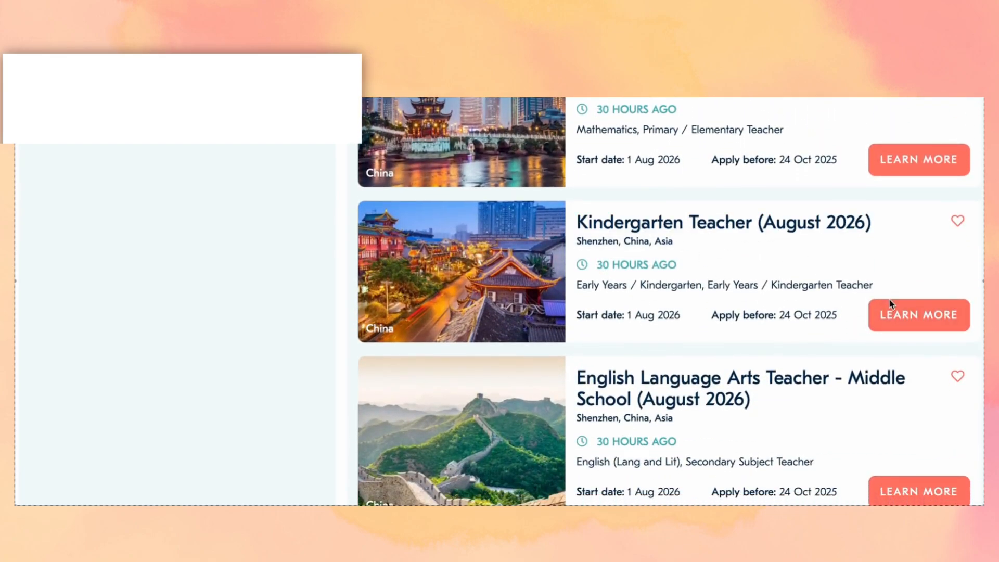
{"action": "left_click", "coordinate": [898, 313]}
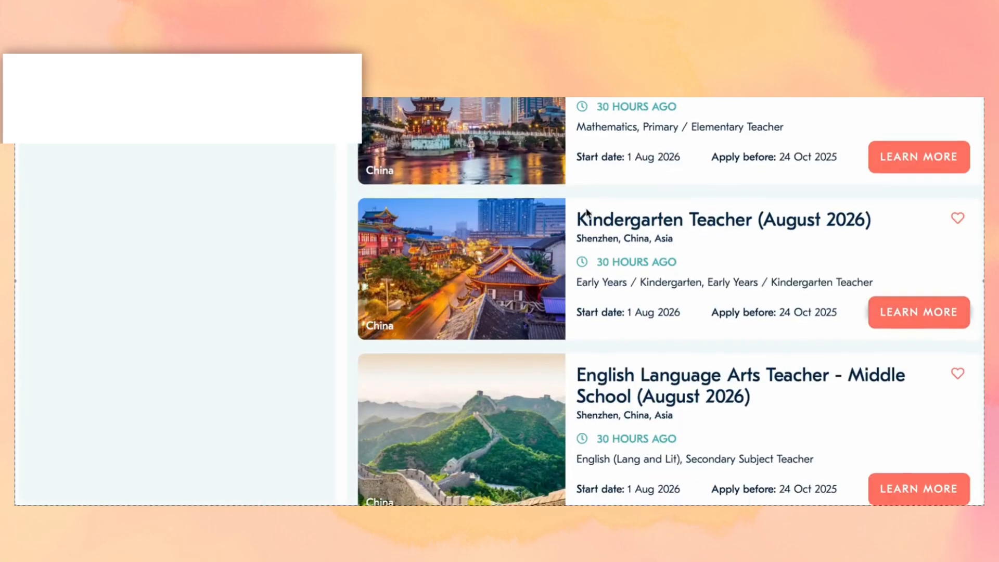
{"action": "scroll", "coordinate": [584, 215], "scroll_direction": "down", "scroll_amount": 7}
{"action": "scroll", "coordinate": [586, 212], "scroll_direction": "down", "scroll_amount": 6}
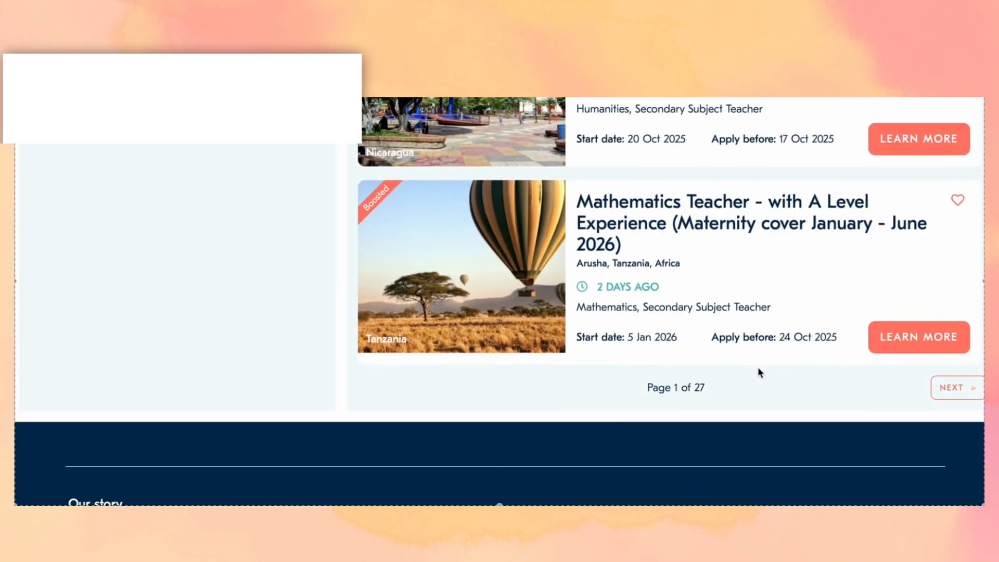
- Go to the next results page and browse listings starting with the Arusha Drama Teacher post
{"action": "left_click", "coordinate": [939, 386]}
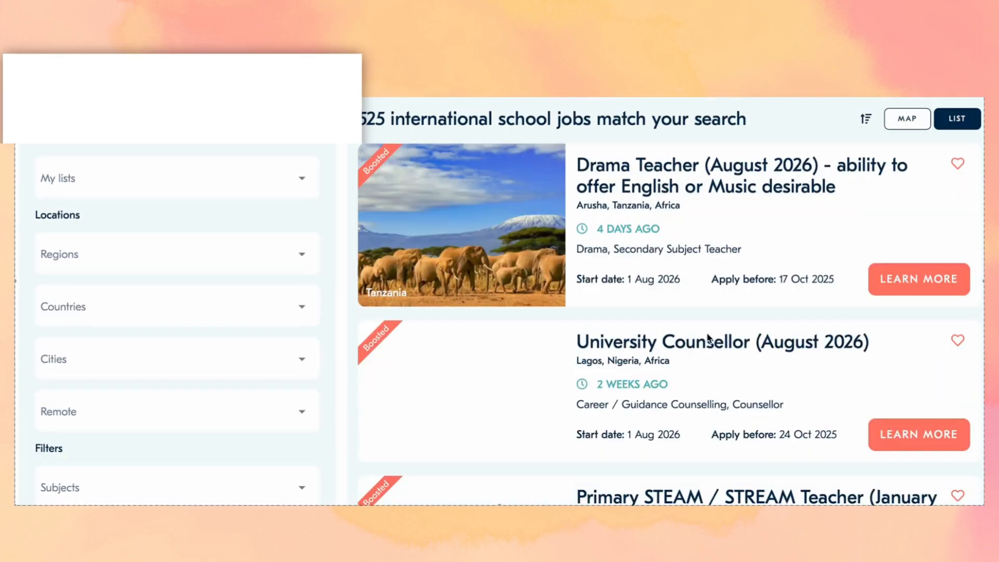
{"action": "scroll", "coordinate": [660, 319], "scroll_direction": "down", "scroll_amount": 5}
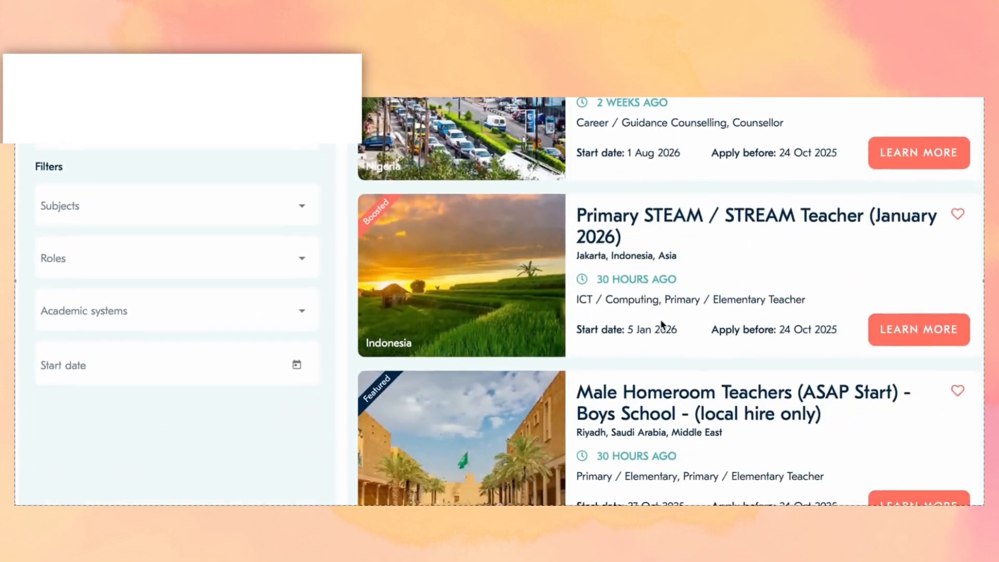
{"action": "scroll", "coordinate": [660, 319], "scroll_direction": "down", "scroll_amount": 1}
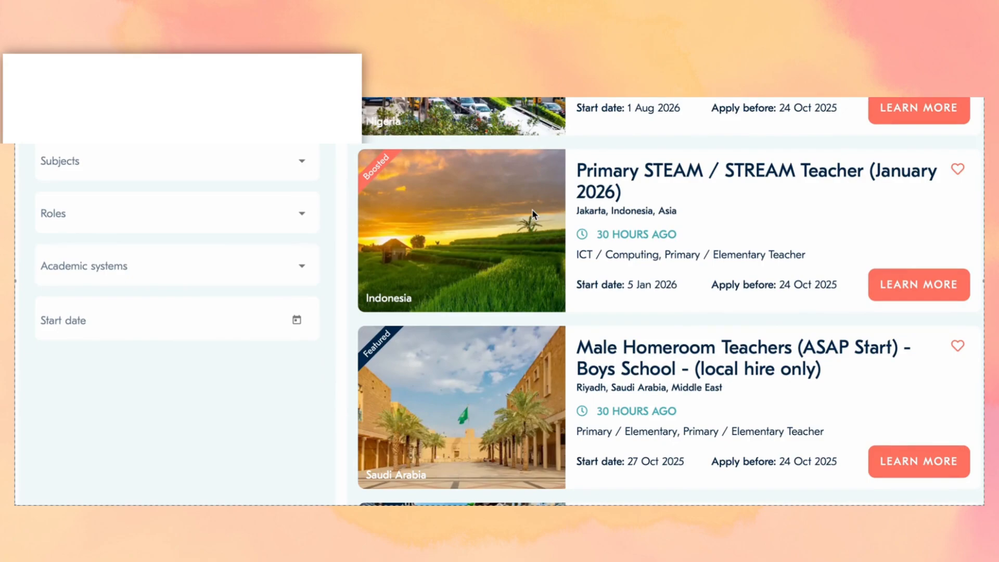
{"action": "scroll", "coordinate": [532, 214], "scroll_direction": "up", "scroll_amount": 5}
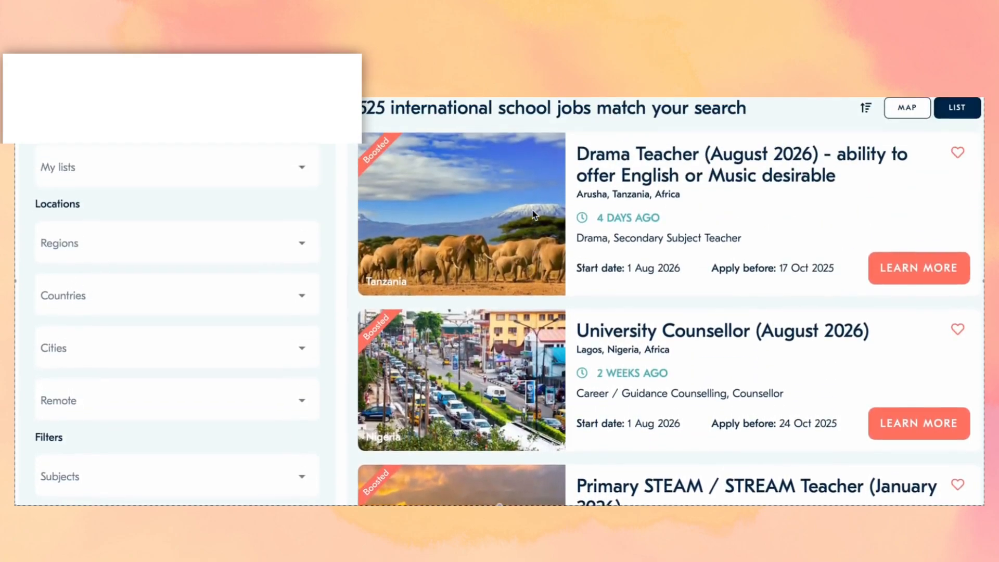
{"action": "scroll", "coordinate": [532, 211], "scroll_direction": "down", "scroll_amount": 6}
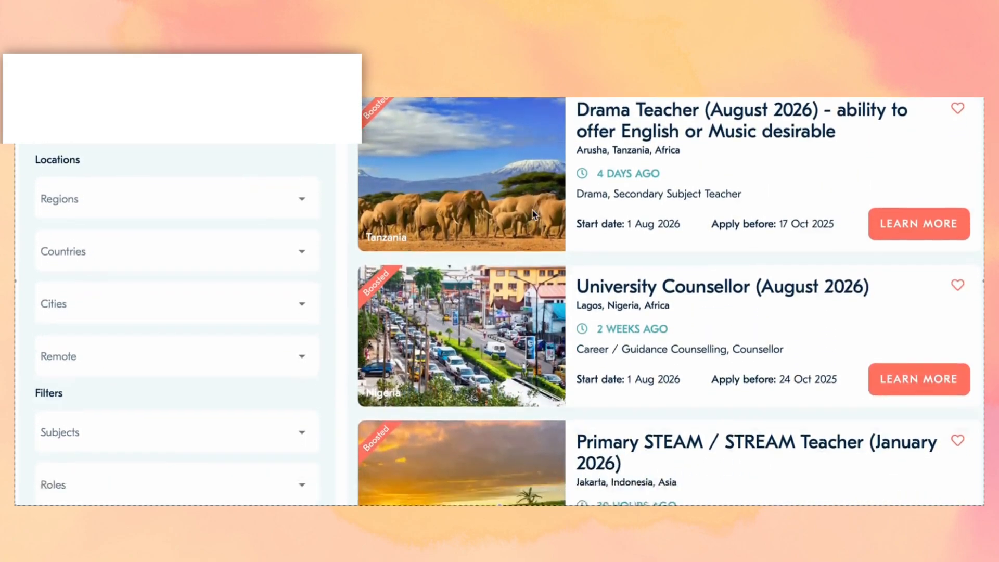
{"action": "scroll", "coordinate": [532, 210], "scroll_direction": "down", "scroll_amount": 10}
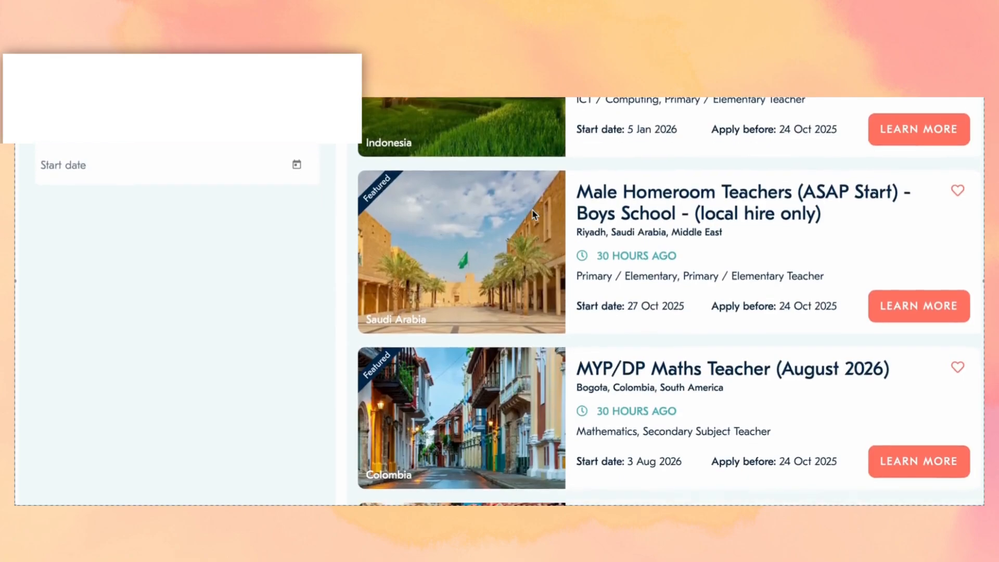
{"action": "scroll", "coordinate": [532, 213], "scroll_direction": "down", "scroll_amount": 5}
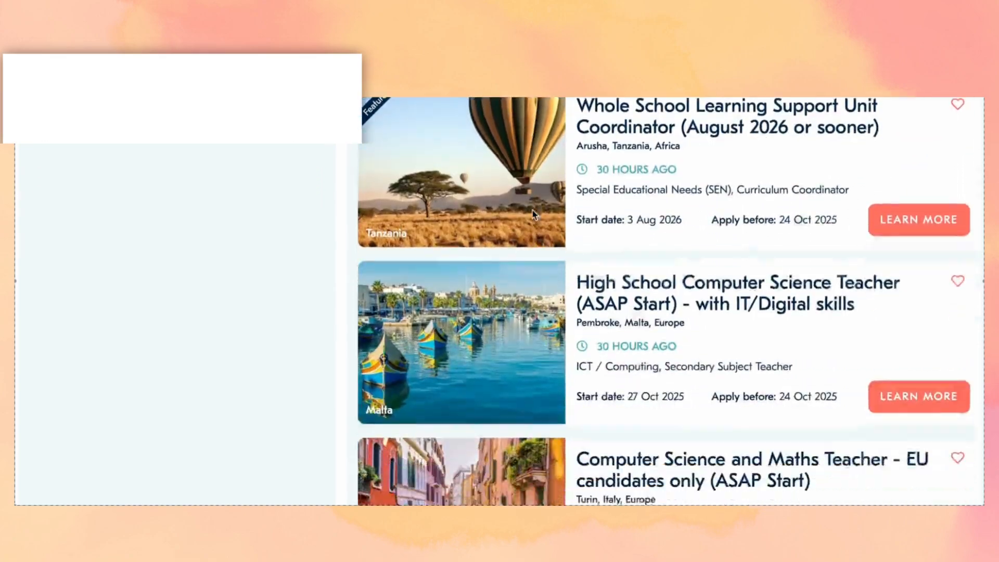